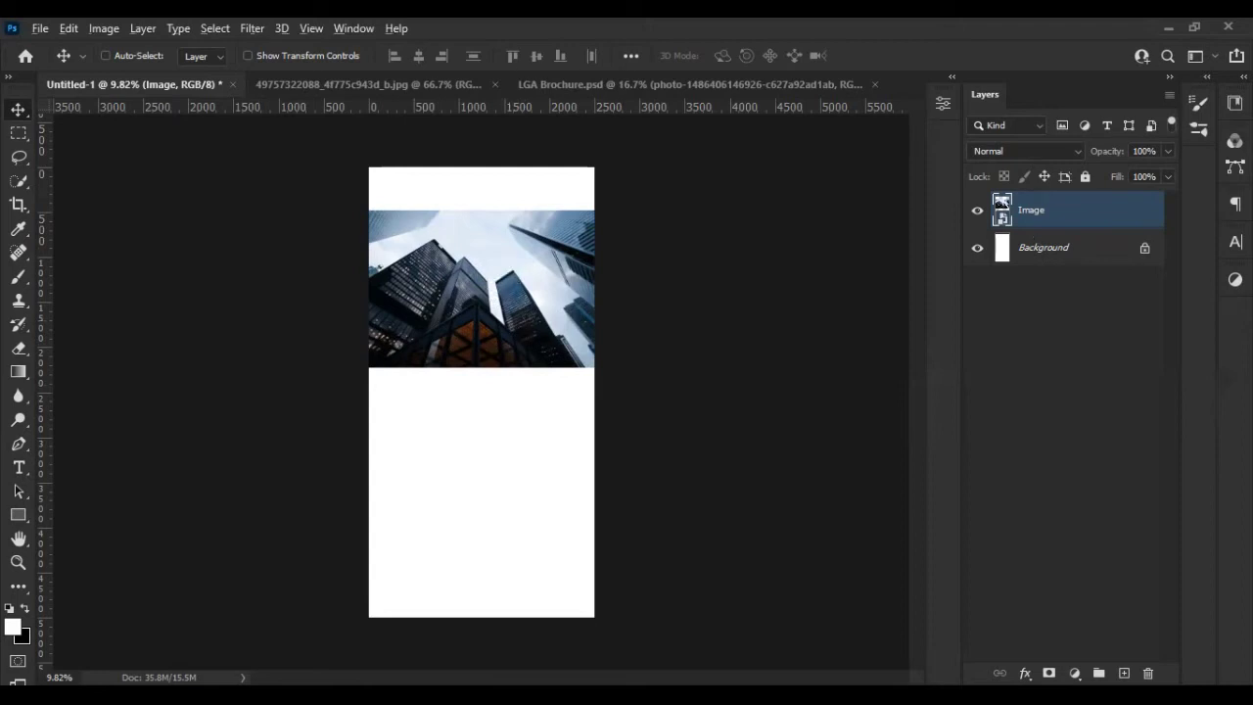
# - Add a Black & White adjustment layer clipped only to the skyscraper Image layer
pyautogui.click(1235, 279)
pyautogui.click(1110, 337)
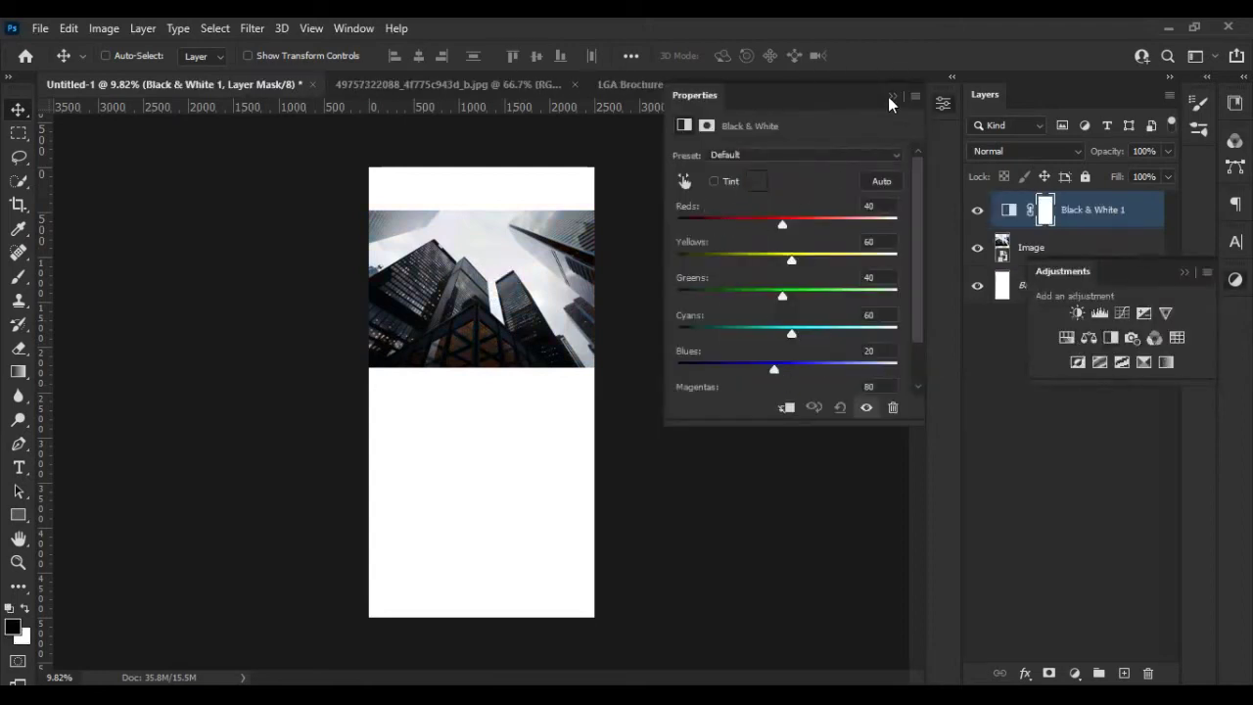
pyautogui.click(890, 98)
pyautogui.keyDown('alt'); pyautogui.click(1094, 231); pyautogui.keyUp('alt')
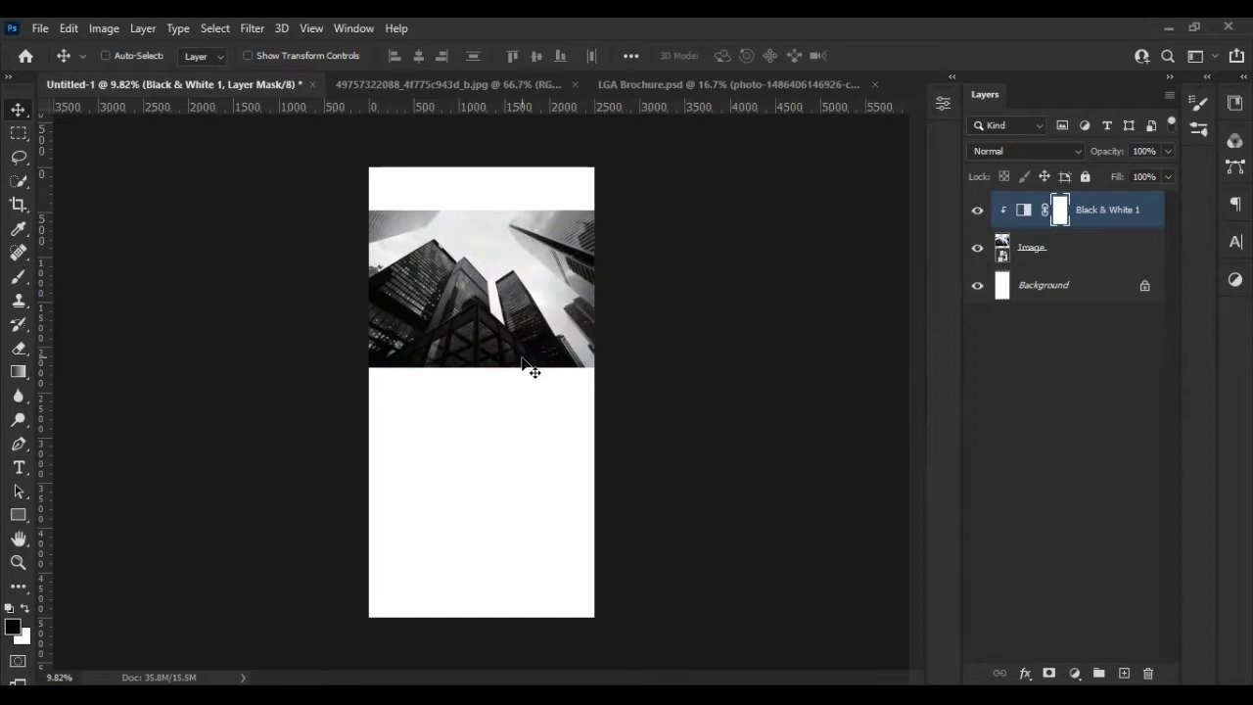
pyautogui.click(17, 470)
# - Type an ABOUT heading under the photo and a COMPANY line beneath it
pyautogui.click(389, 413)
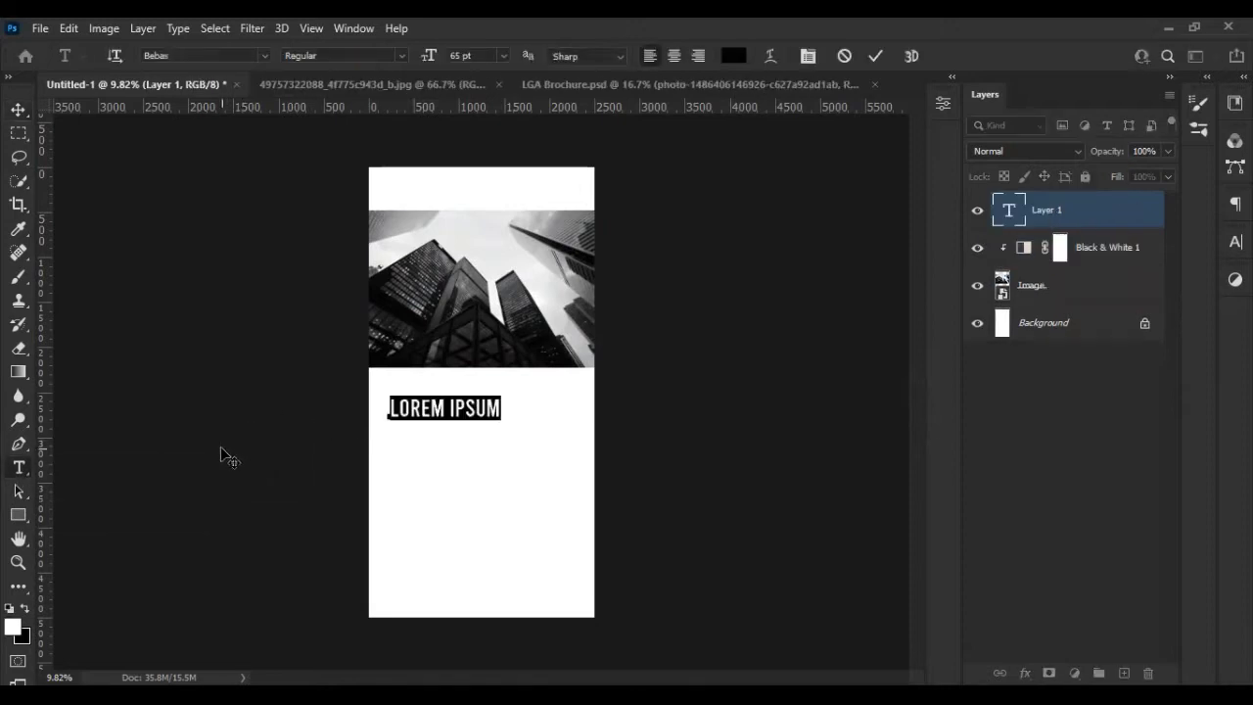
pyautogui.write('ABOUT')
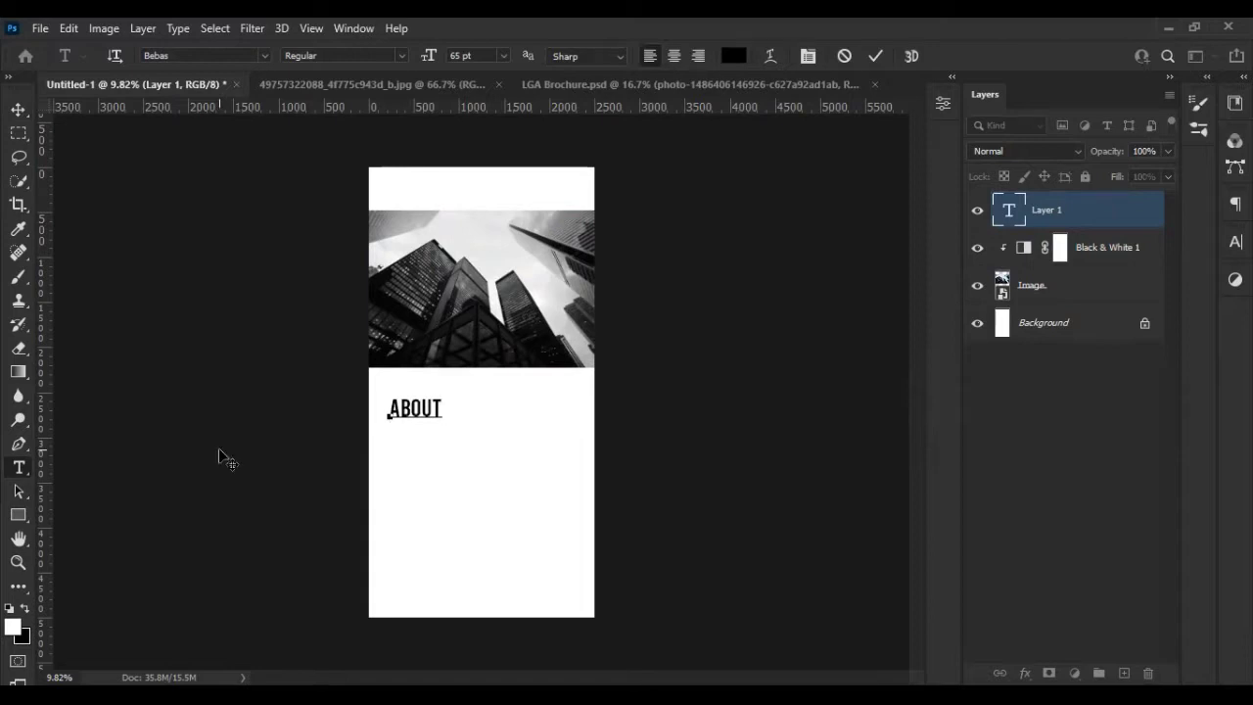
pyautogui.click(1090, 433)
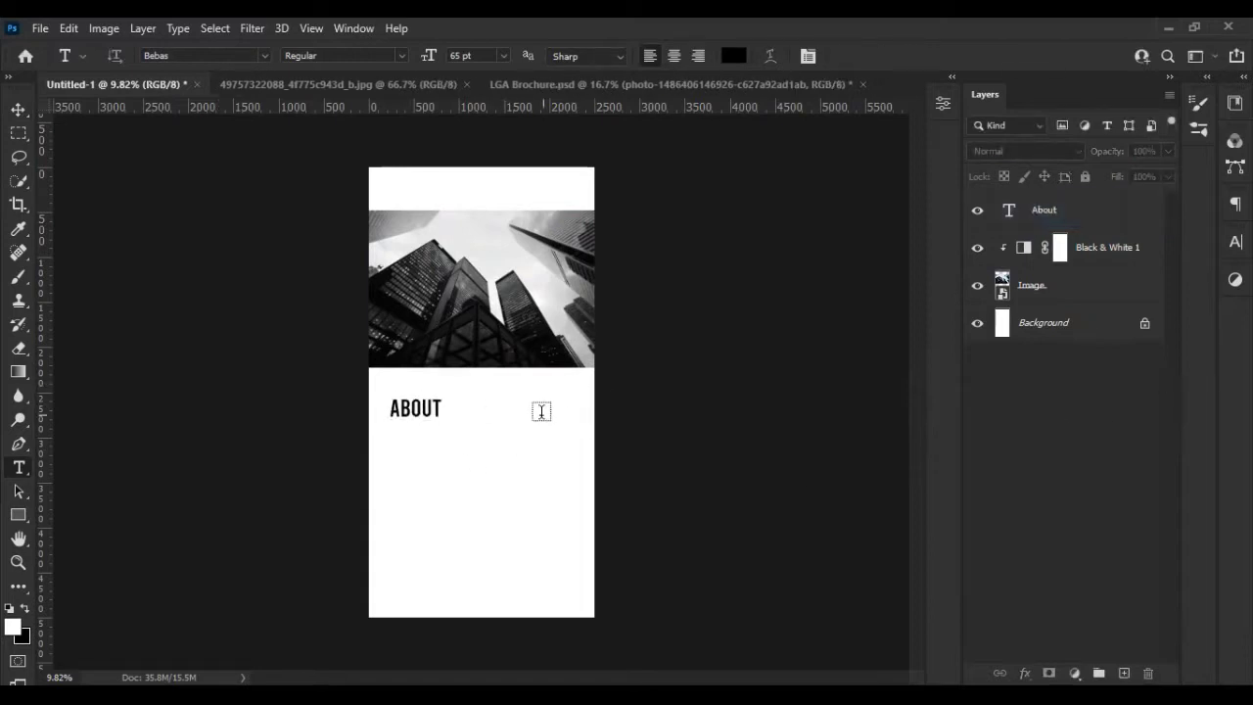
pyautogui.click(412, 456)
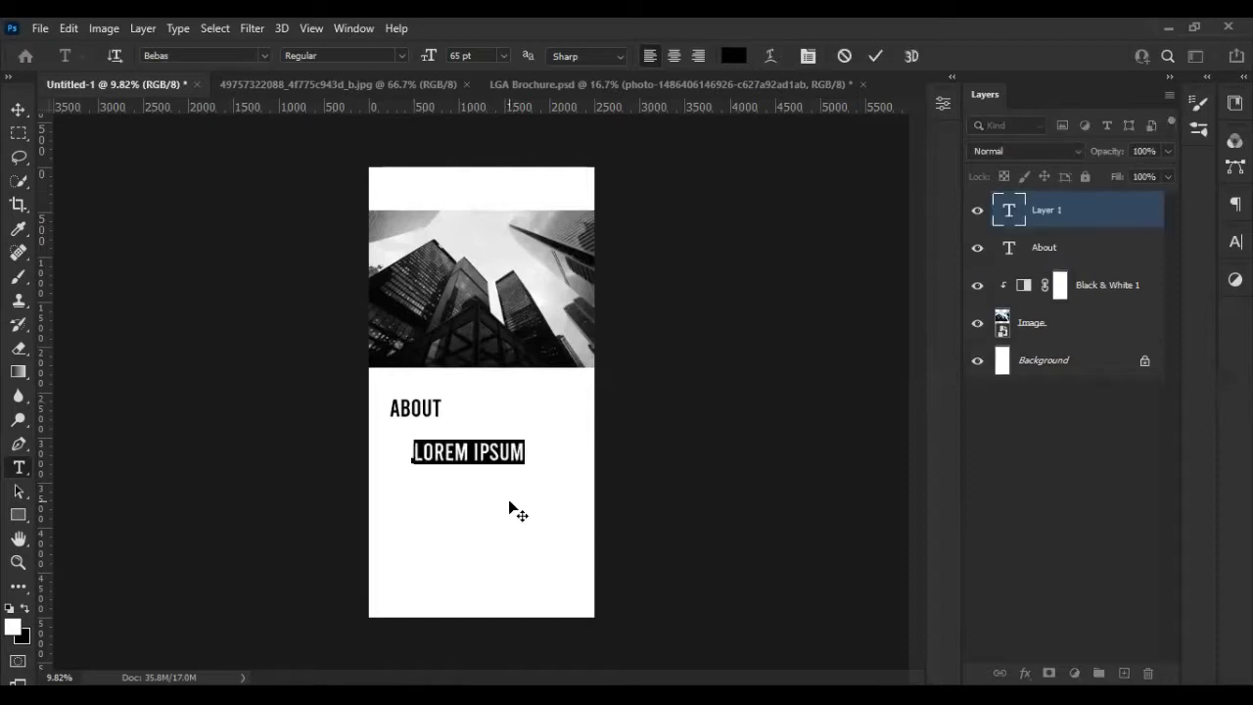
pyautogui.write('www.company')
pyautogui.press('BackSpace')
pyautogui.press('BackSpace')
pyautogui.press('BackSpace')
pyautogui.moveTo(444, 510); pyautogui.dragTo(420, 496)
pyautogui.click(881, 56)
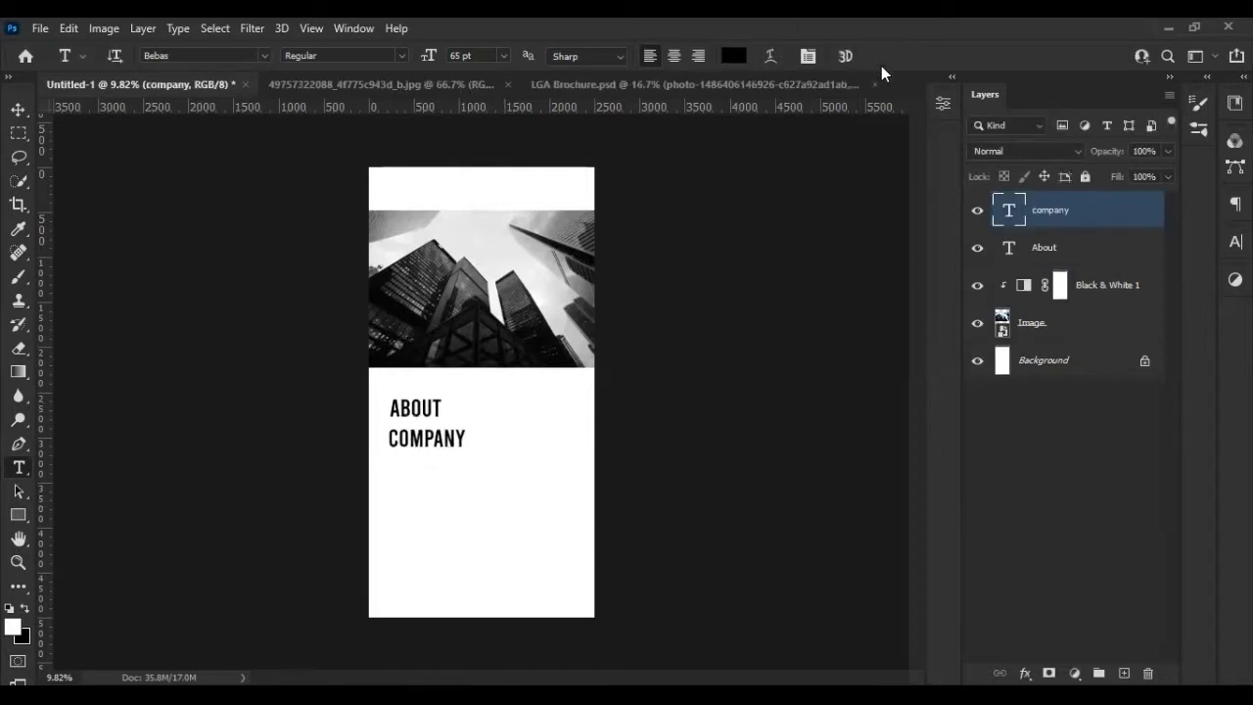
# - Set both lines in Quicksand and make the About heading Bold
pyautogui.doubleClick(1008, 210)
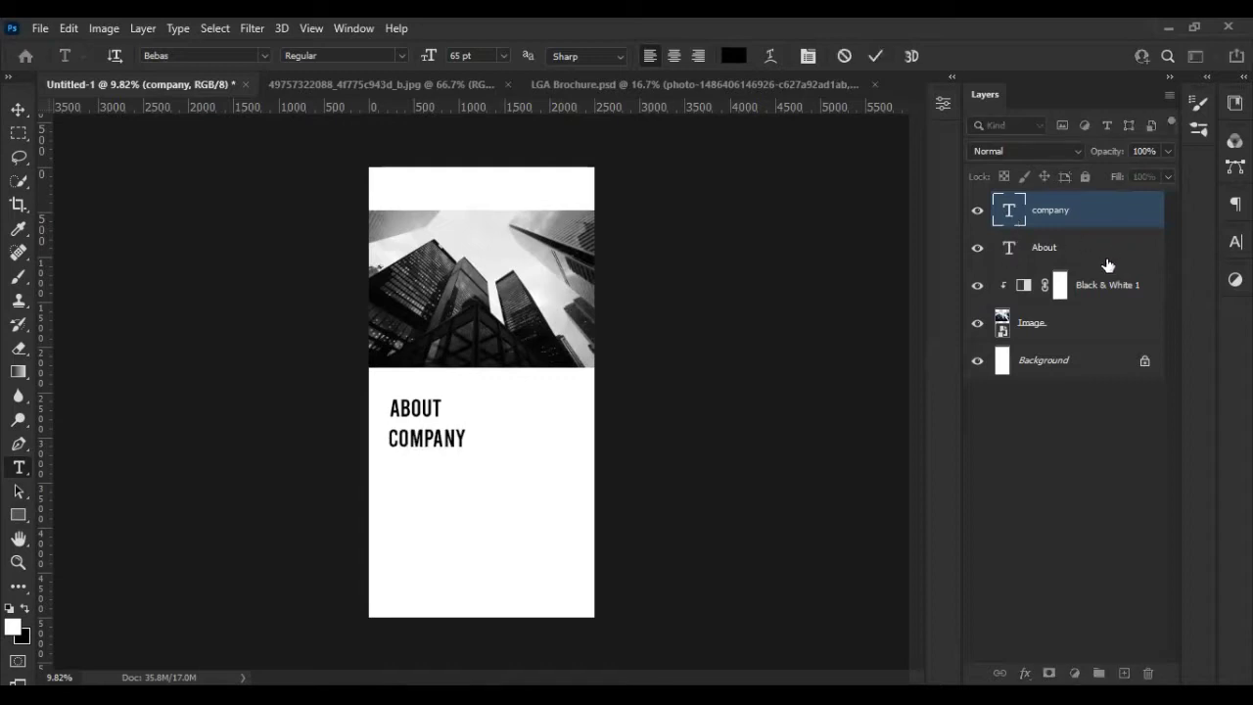
pyautogui.keyDown('shift'); pyautogui.click(1096, 257); pyautogui.keyUp('shift')
pyautogui.click(264, 55)
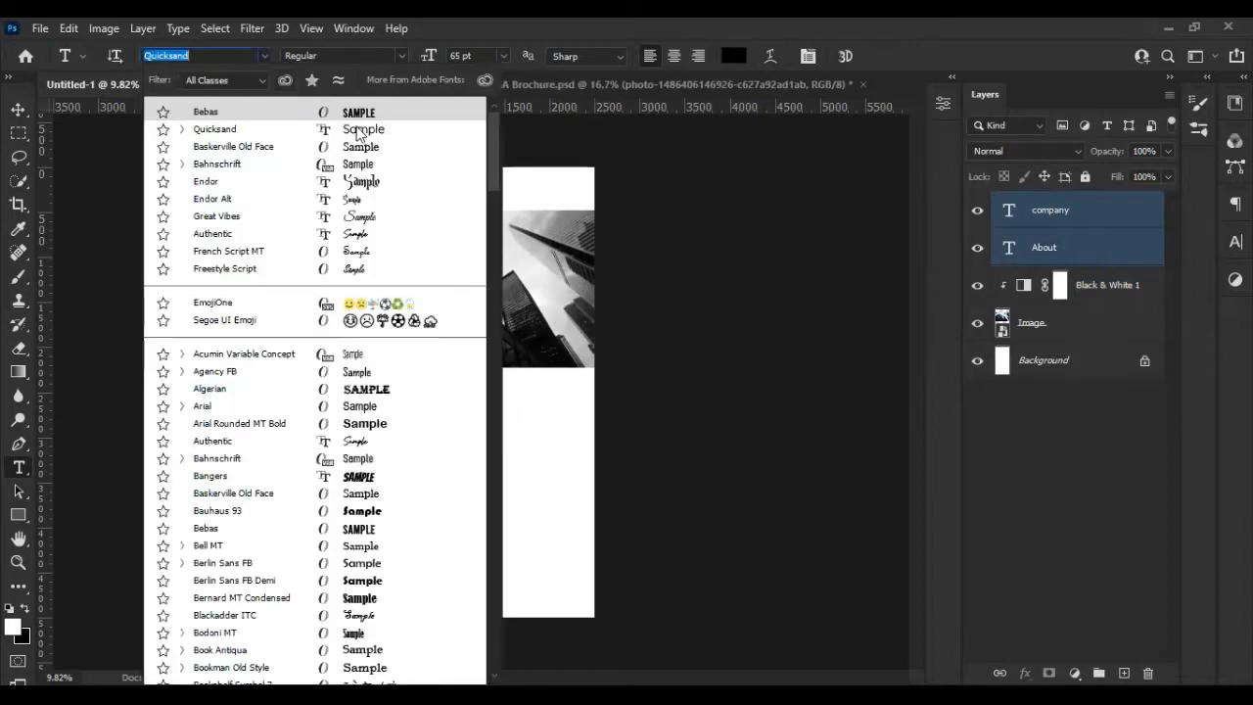
pyautogui.click(196, 127)
pyautogui.doubleClick(426, 408)
pyautogui.click(401, 56)
pyautogui.click(350, 128)
pyautogui.click(878, 56)
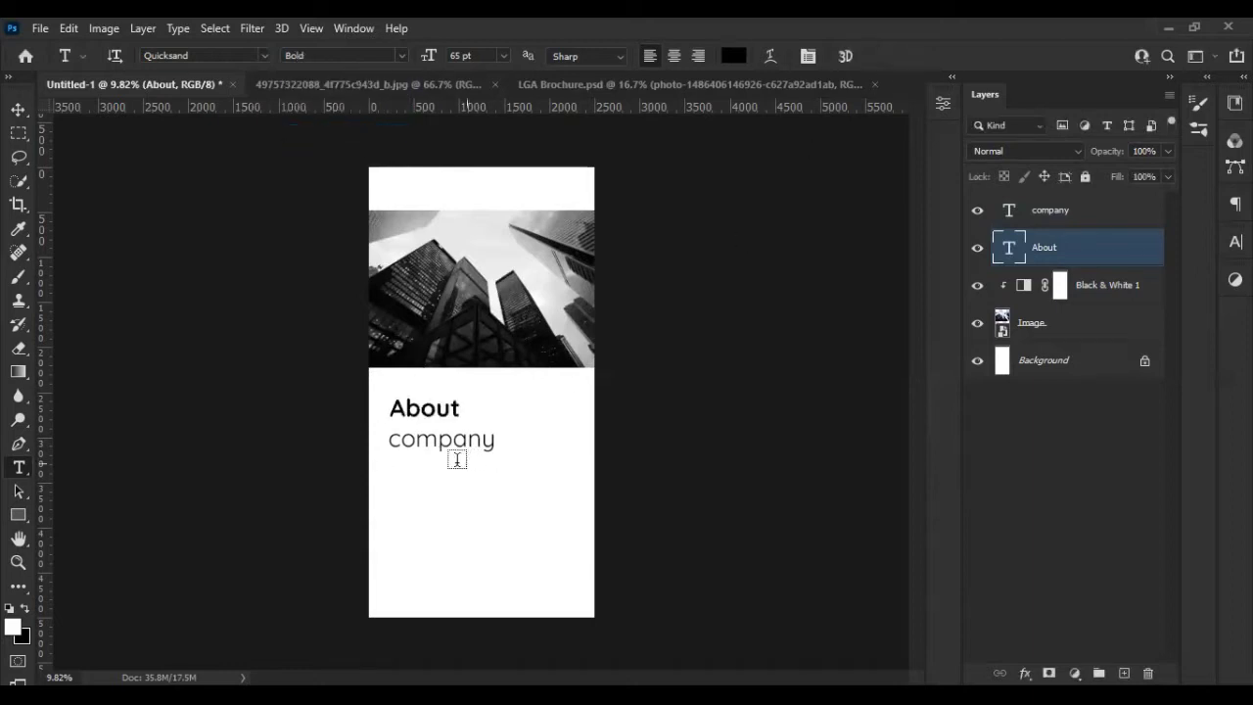
# - Capitalise the second line to 'Company' and move both lines up toward the photo
pyautogui.doubleClick(1011, 212)
pyautogui.moveTo(388, 441); pyautogui.dragTo(402, 440)
pyautogui.write('C')
pyautogui.click(869, 56)
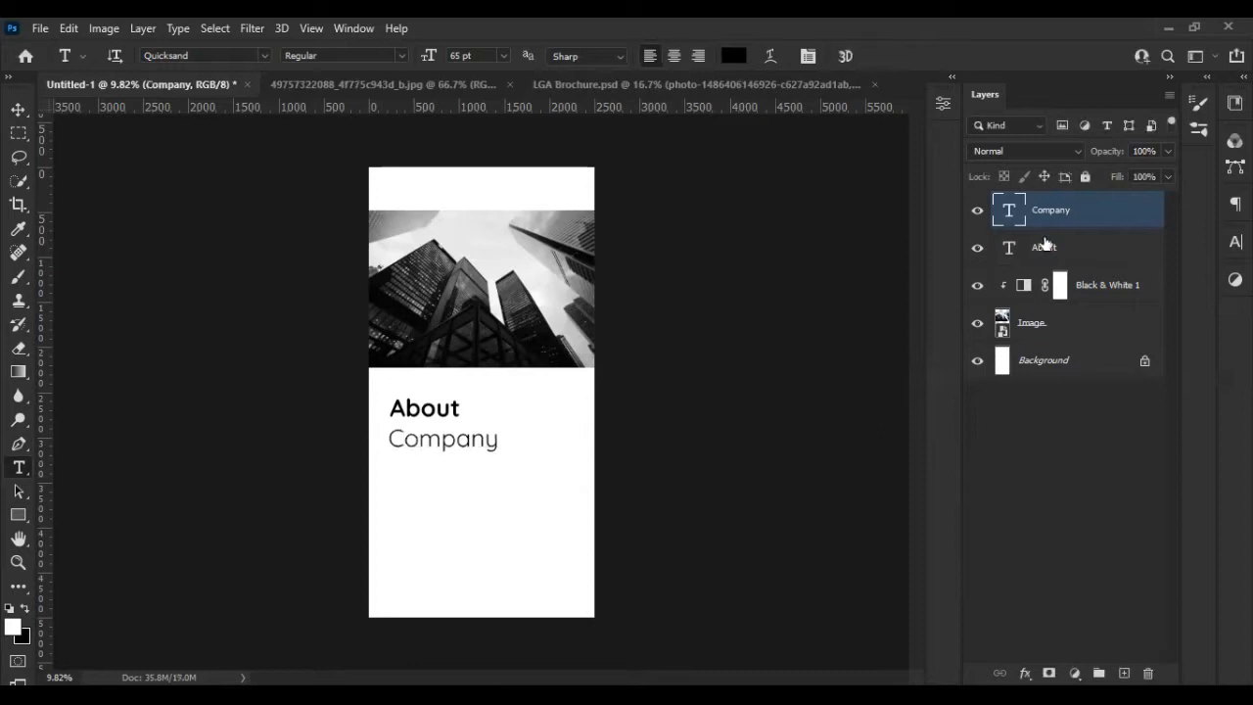
pyautogui.keyDown('shift'); pyautogui.click(1043, 247); pyautogui.keyUp('shift')
pyautogui.press('v')
pyautogui.moveTo(394, 484); pyautogui.dragTo(395, 453)
pyautogui.scroll(2, 480, 456)
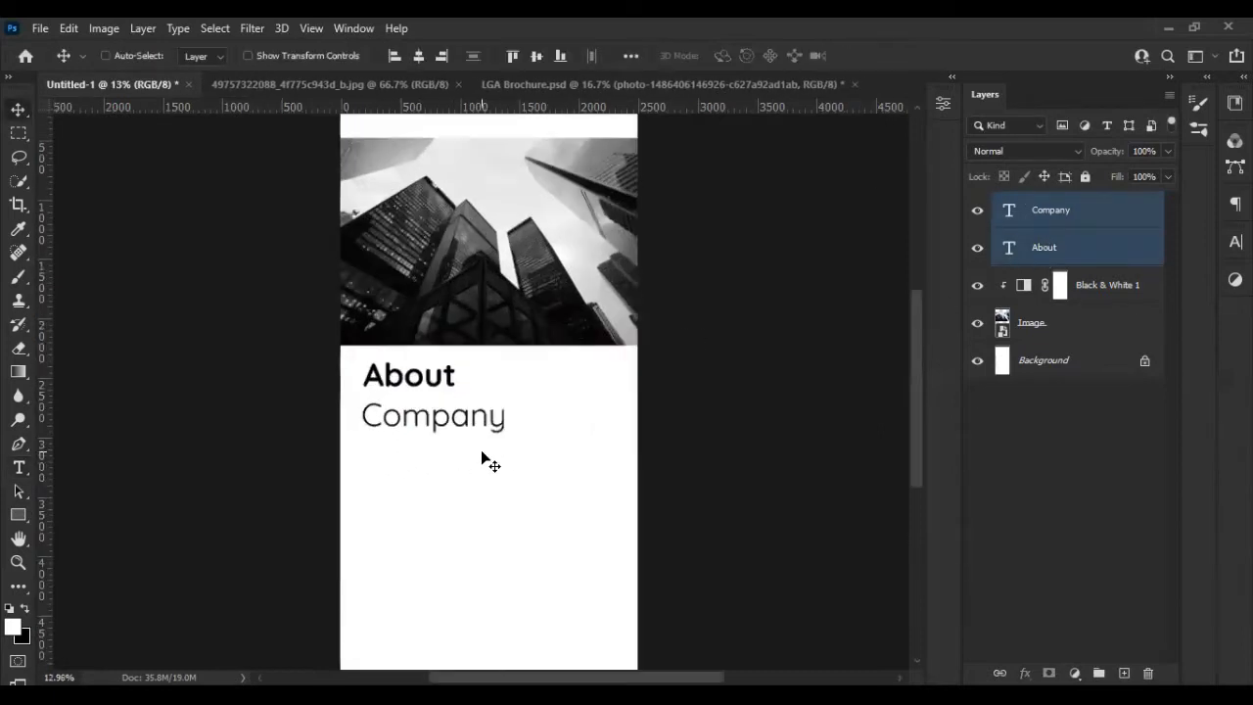
# - Draw a trial text box below Company, then undo it
pyautogui.scroll(-1, 495, 420)
pyautogui.scroll(-1, 501, 450)
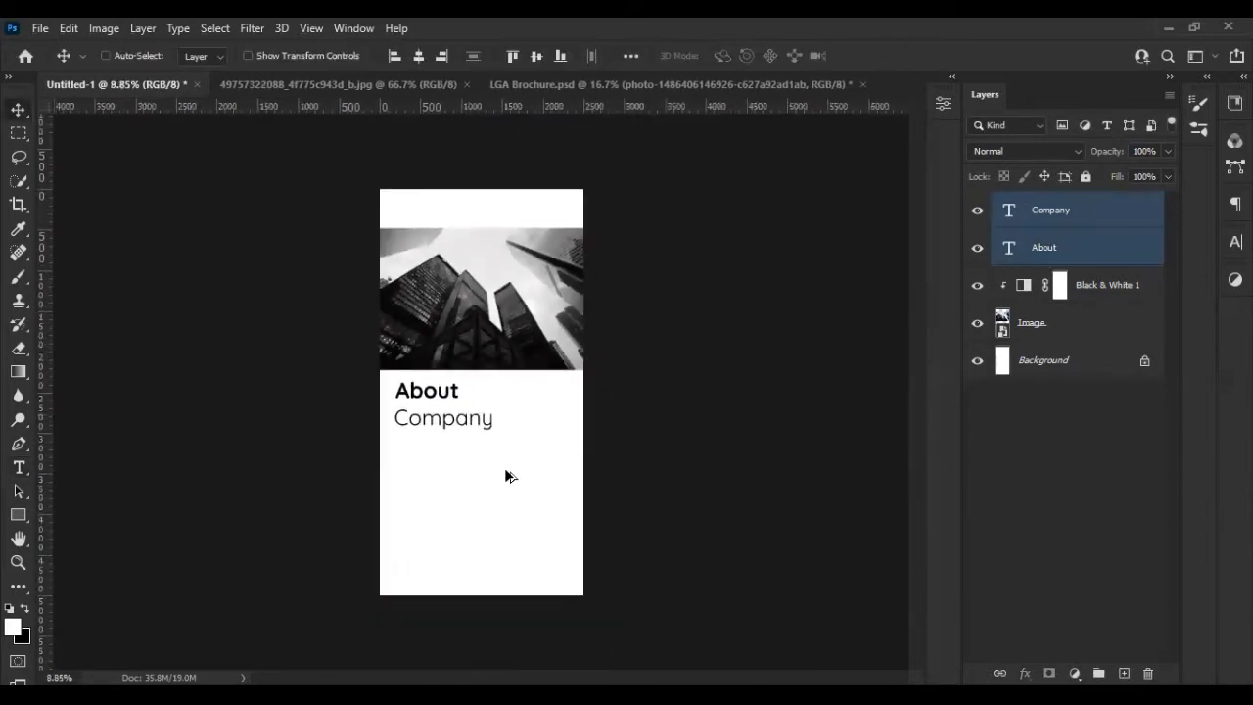
pyautogui.scroll(1, 484, 402)
pyautogui.press('t')
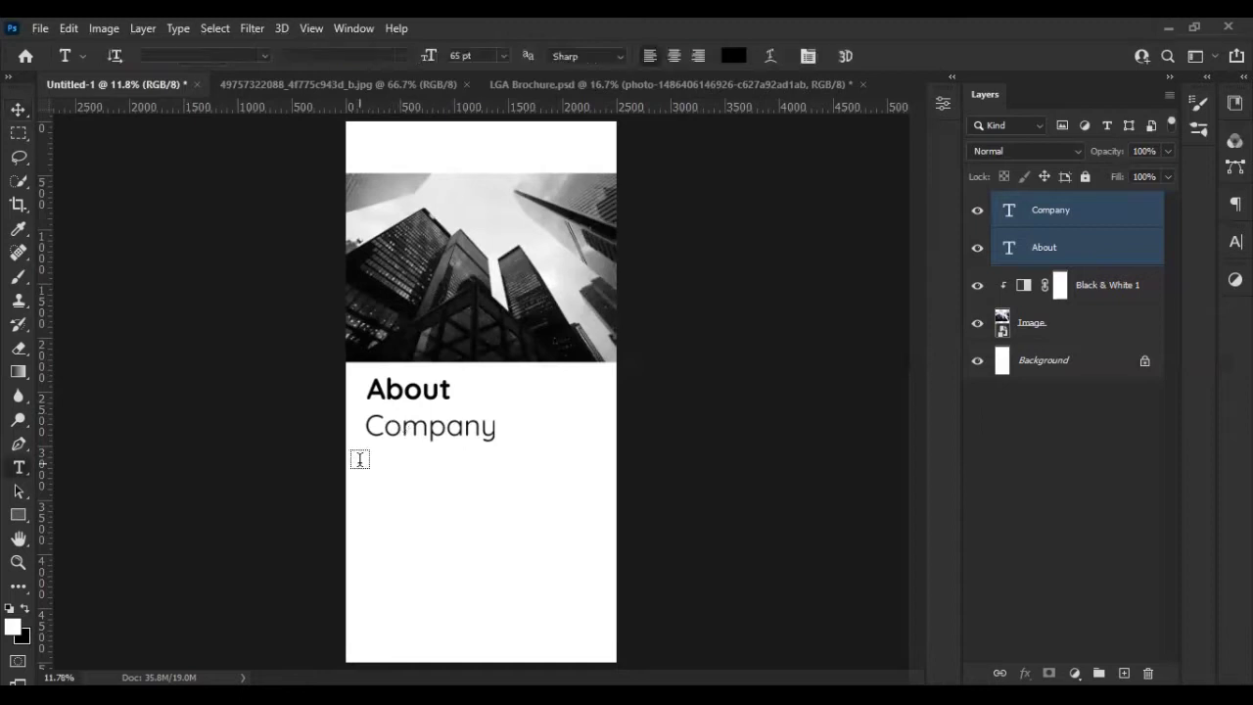
pyautogui.moveTo(364, 463); pyautogui.dragTo(594, 536)
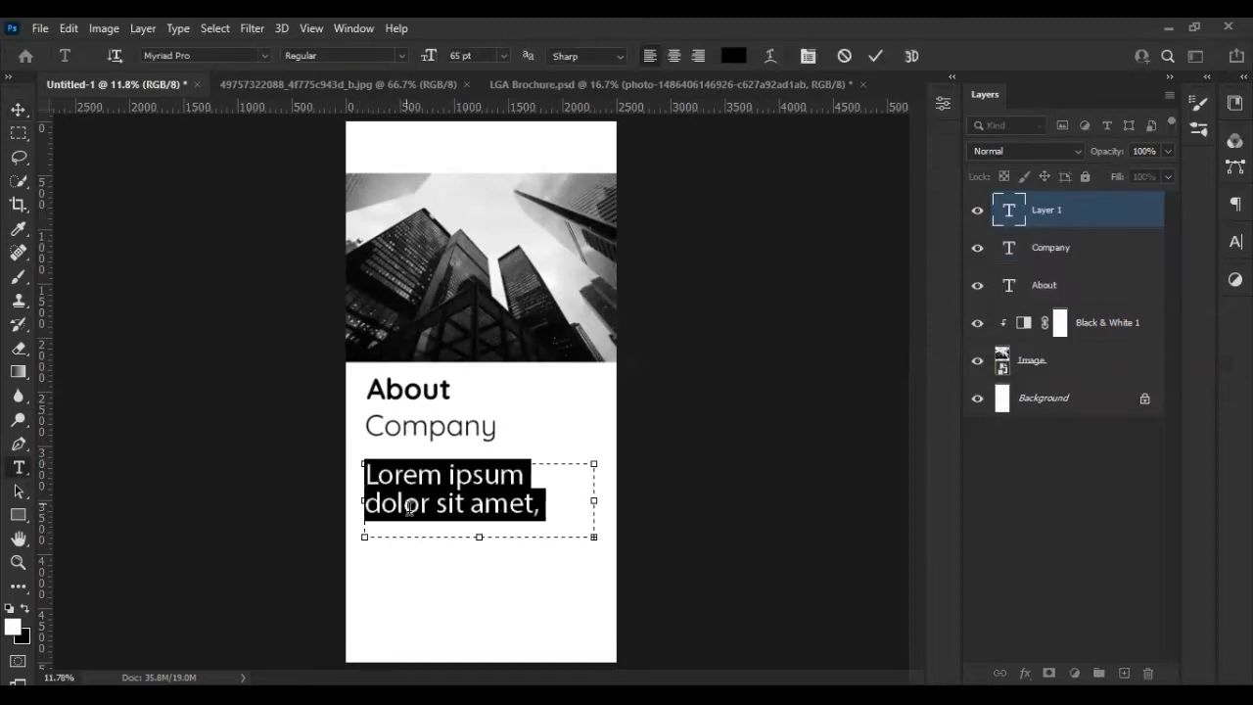
pyautogui.hotkey('ctrl', 'Return')
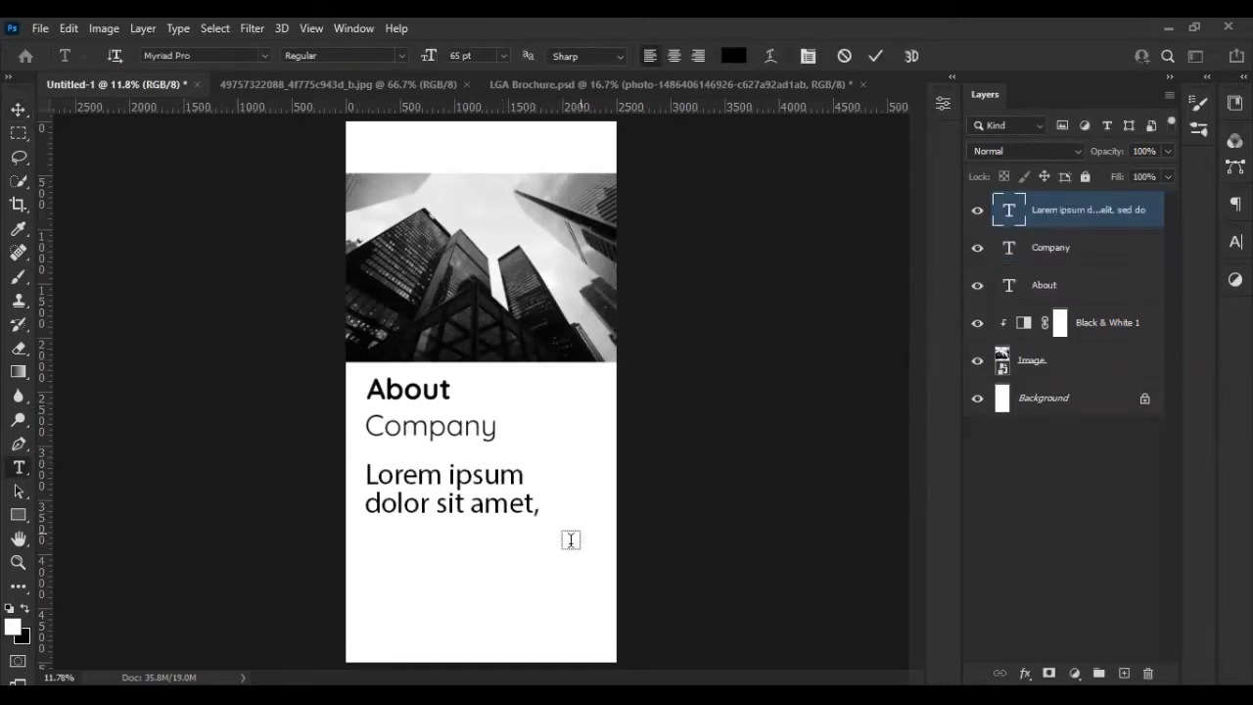
pyautogui.hotkey('ctrl', 'z')
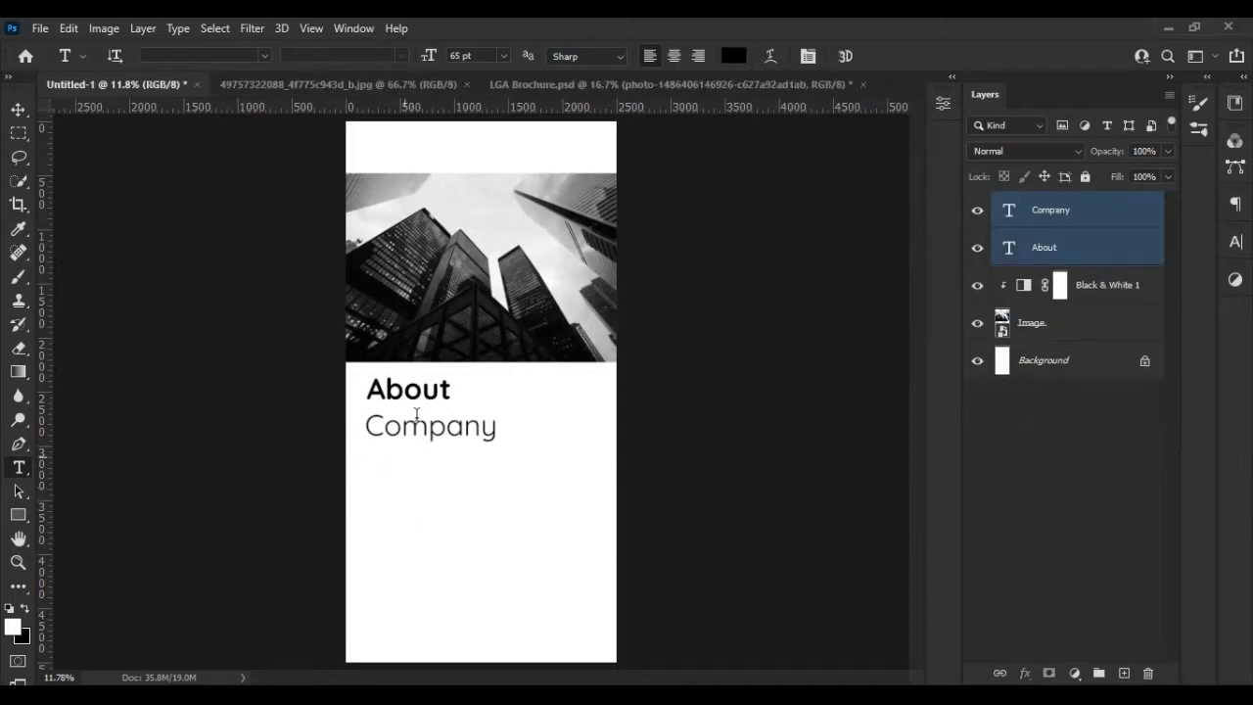
# - Draw another paragraph box, test-type into it, then delete that test text layer
pyautogui.moveTo(364, 457); pyautogui.dragTo(598, 566)
pyautogui.moveTo(596, 566); pyautogui.dragTo(598, 568)
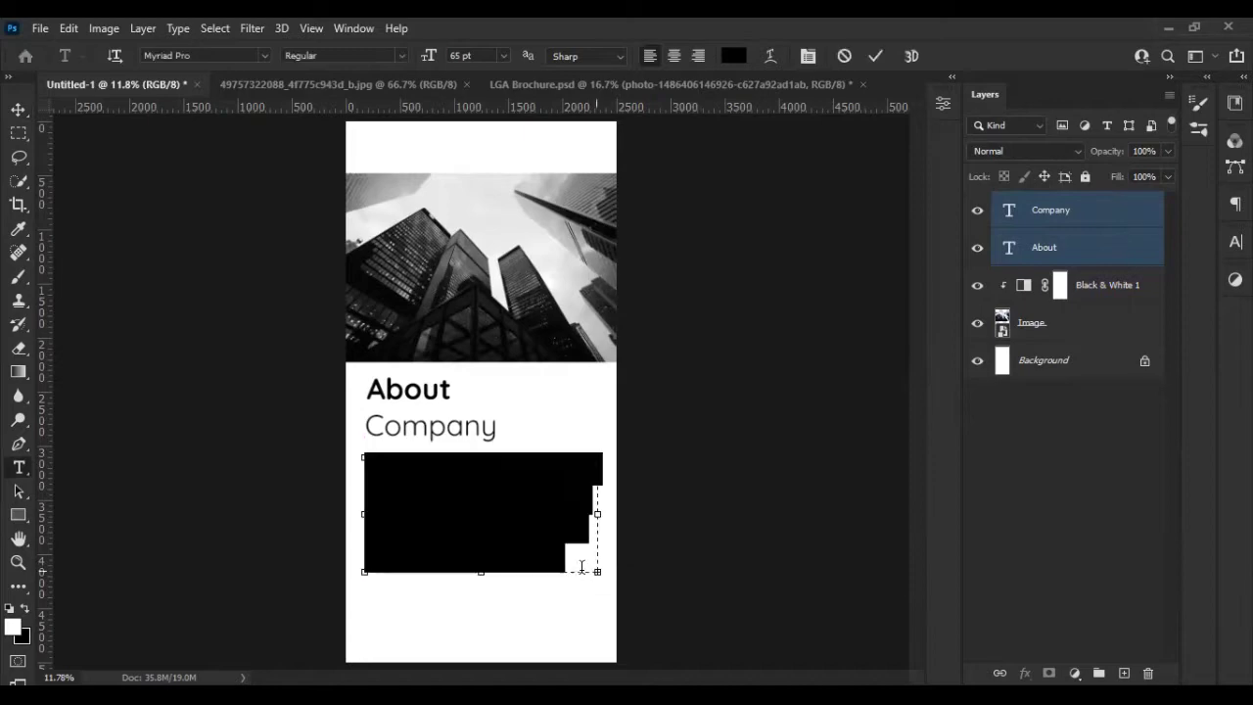
pyautogui.scroll(3, 478, 592)
pyautogui.doubleClick(465, 482)
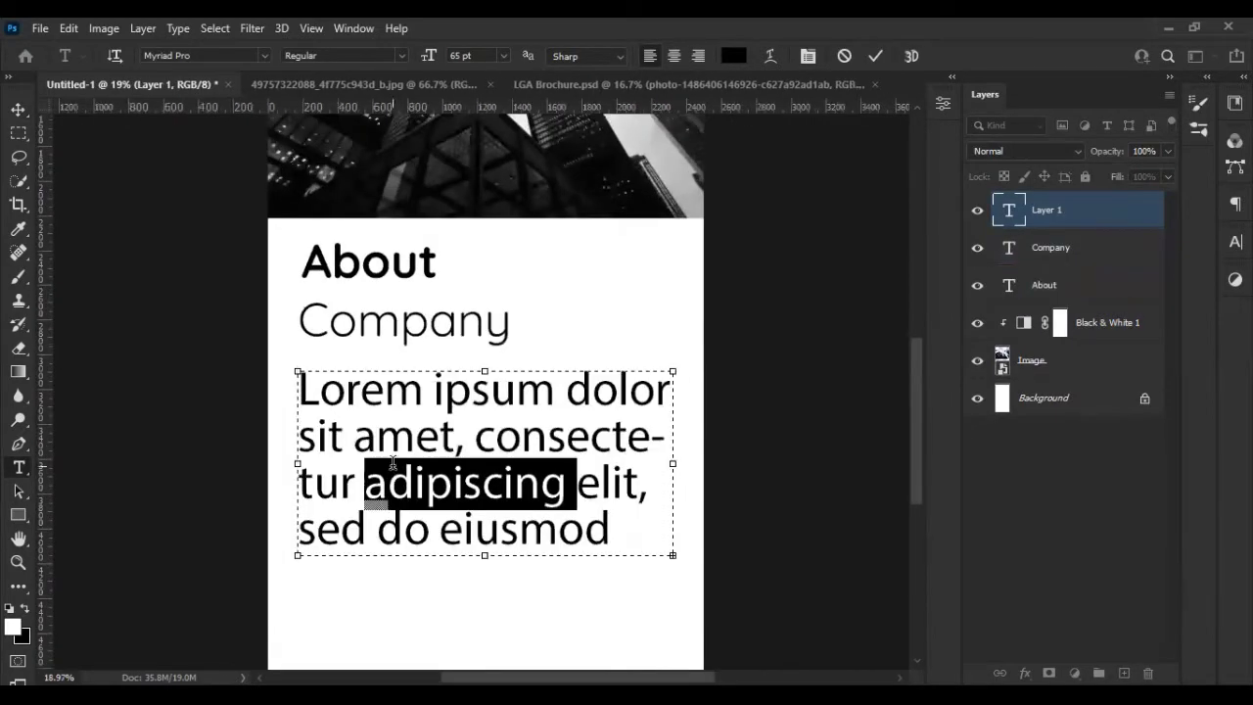
pyautogui.hotkey('ctrl', 'a')
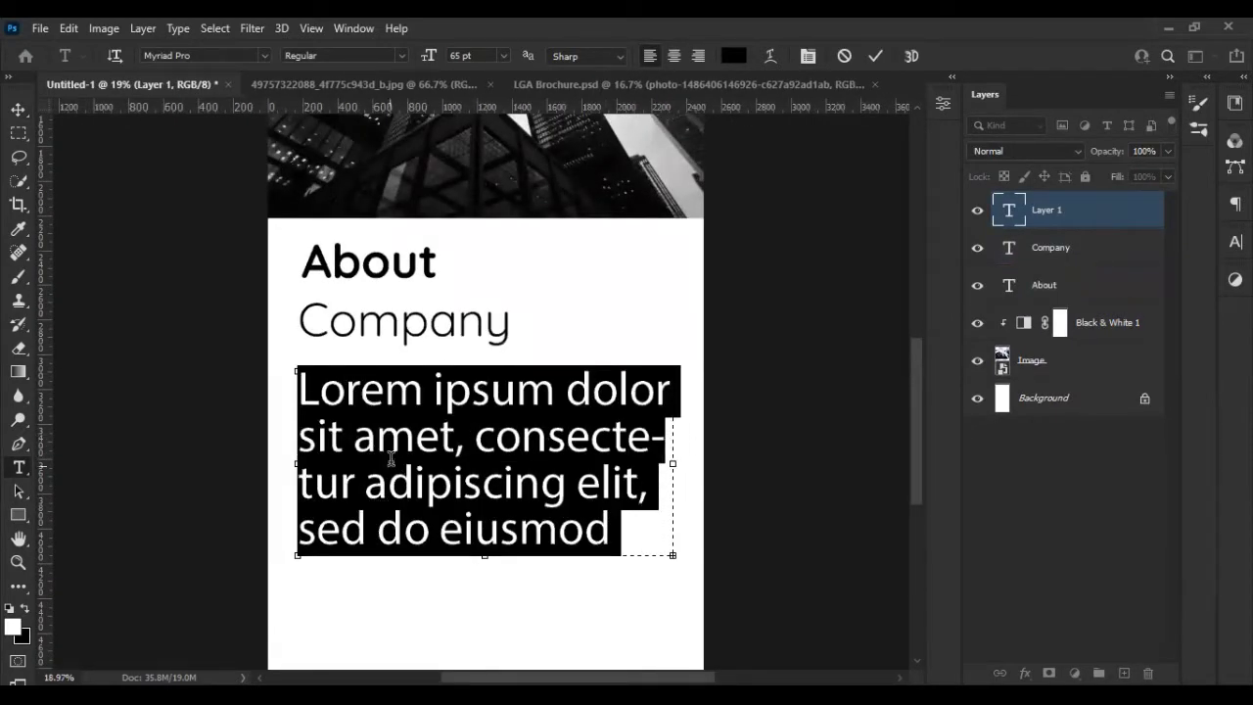
pyautogui.press('BackSpace')
pyautogui.write('asdasdasdasdasdasdasdasd')
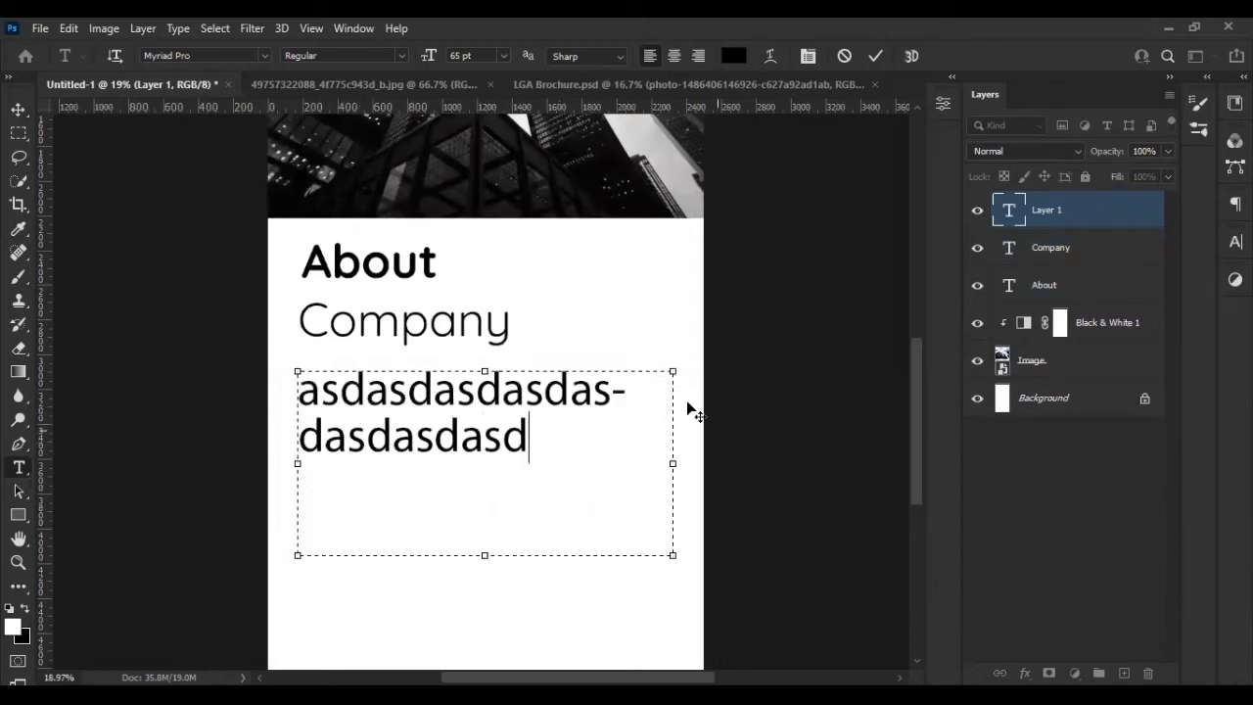
pyautogui.hotkey('ctrl', 'a')
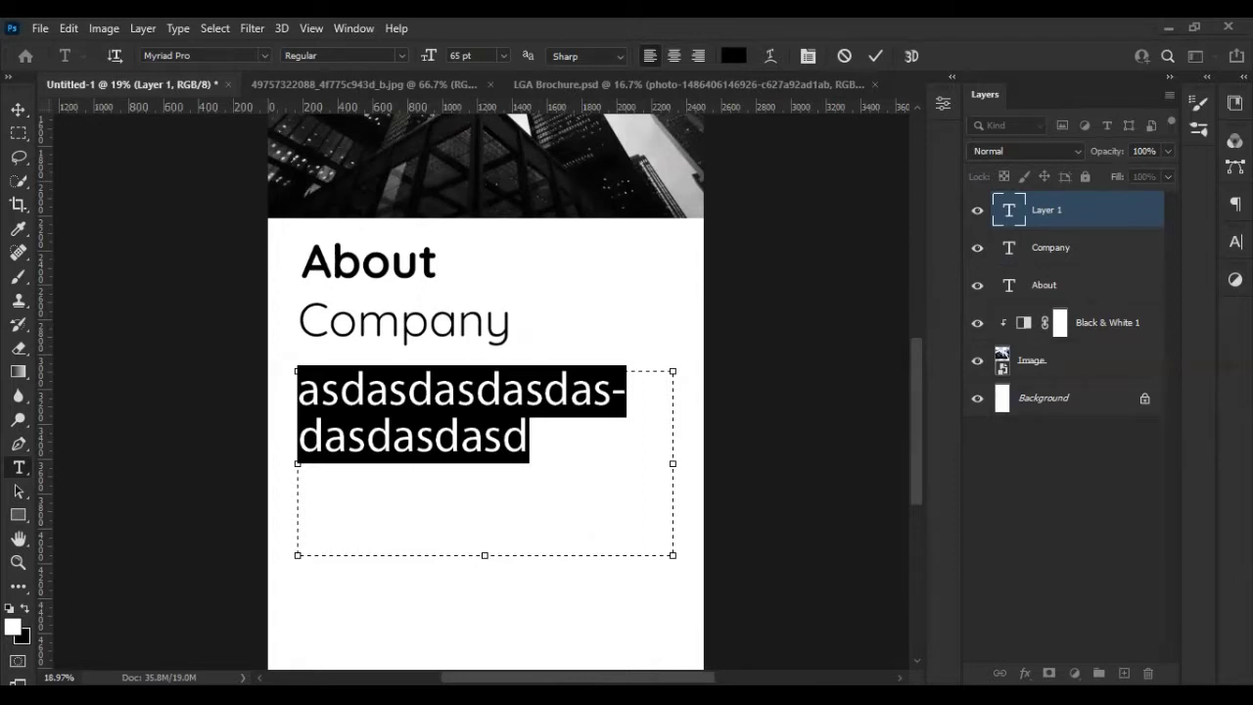
pyautogui.click(1070, 458)
pyautogui.click(1054, 209)
pyautogui.press('Delete')
# - Draw a Lorem ipsum paragraph box below Company at 18 pt with 29 pt leading
pyautogui.moveTo(287, 366); pyautogui.dragTo(687, 557)
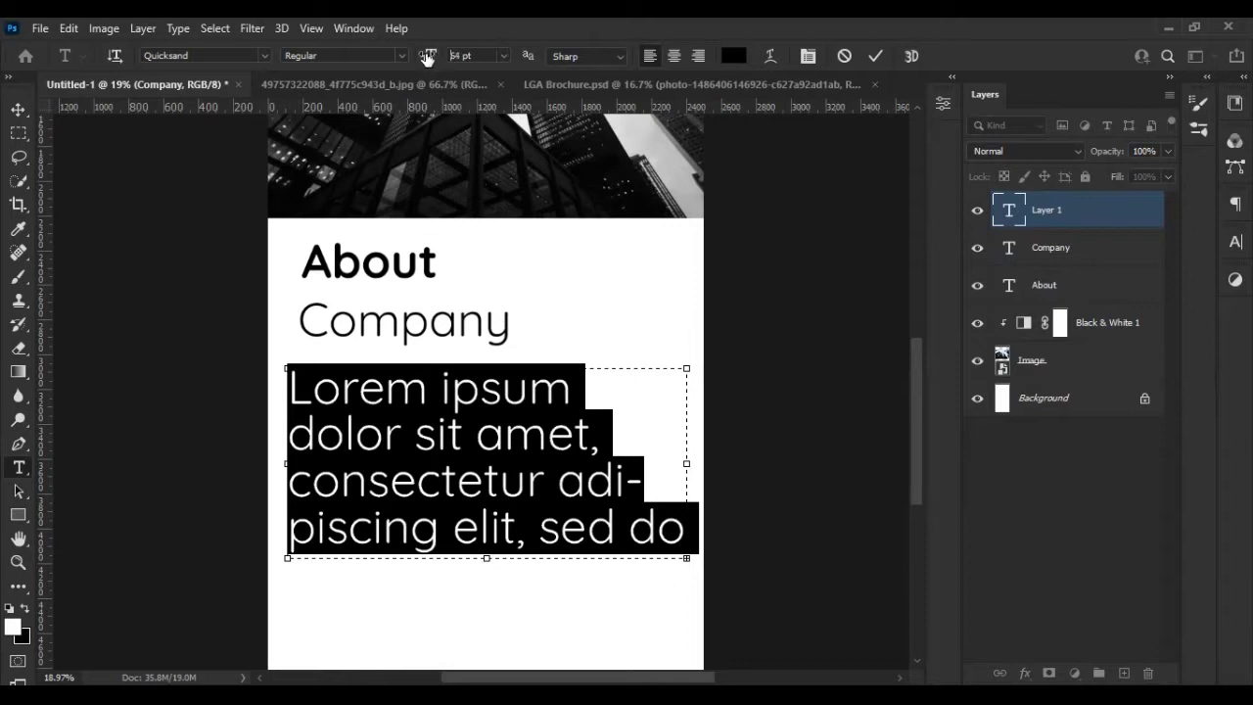
pyautogui.moveTo(432, 56); pyautogui.dragTo(395, 59)
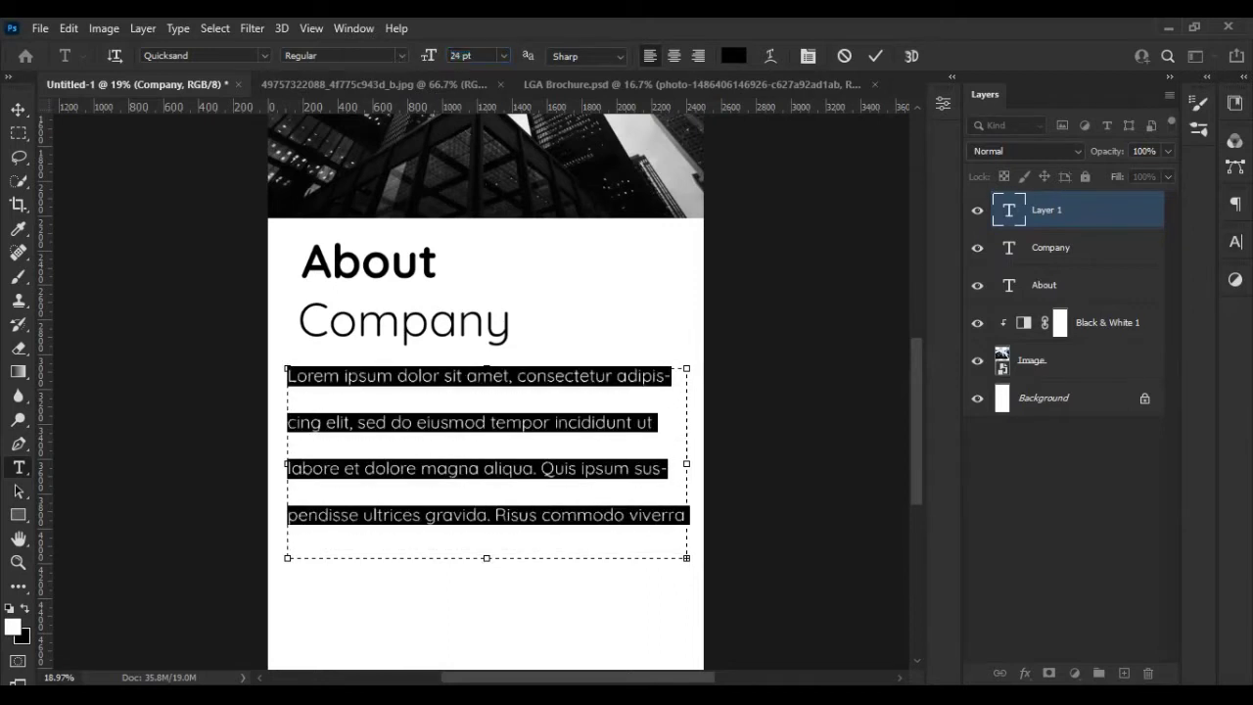
pyautogui.click(1235, 241)
pyautogui.moveTo(1034, 290); pyautogui.dragTo(1024, 290)
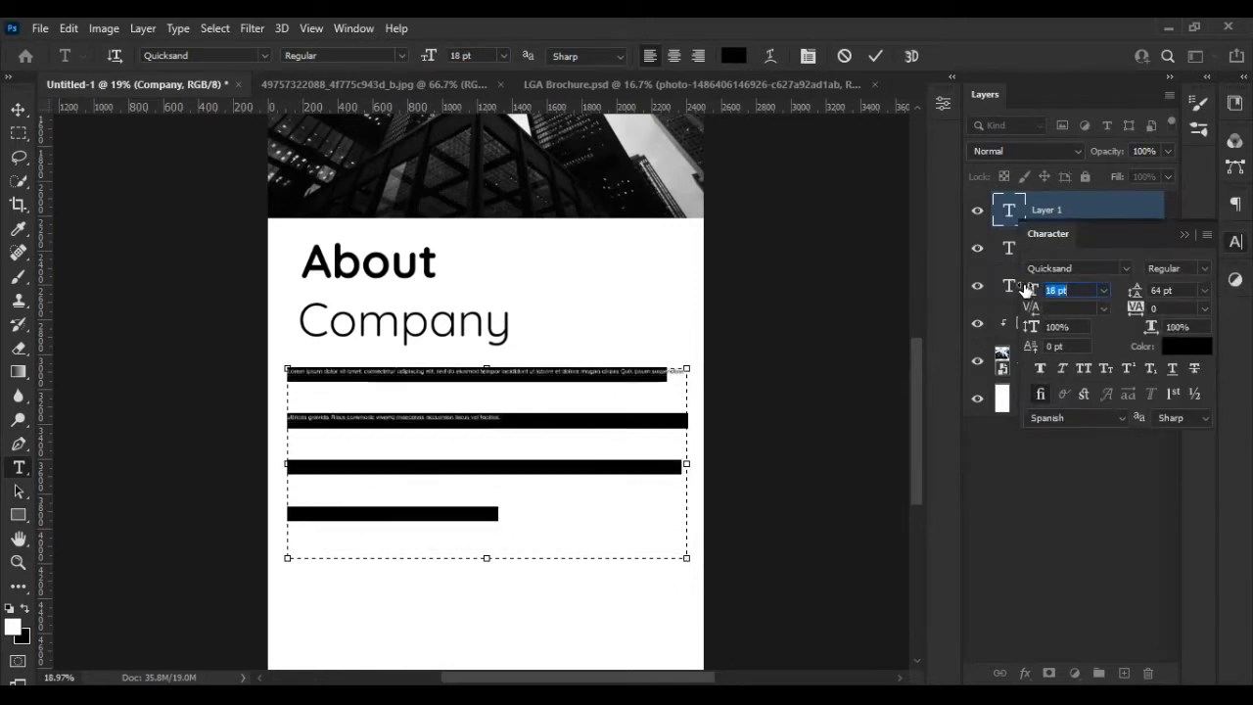
pyautogui.moveTo(1135, 290); pyautogui.dragTo(1123, 289)
# - Copy the Lorem ipsum text, paste a second copy into the paragraph, and commit it
pyautogui.click(533, 438)
pyautogui.hotkey('ctrl', 'a')
pyautogui.hotkey('ctrl', 'c')
pyautogui.click(529, 431)
pyautogui.hotkey('ctrl', 'v')
pyautogui.hotkey('ctrl', 'Return')
pyautogui.scroll(-2, 411, 548)
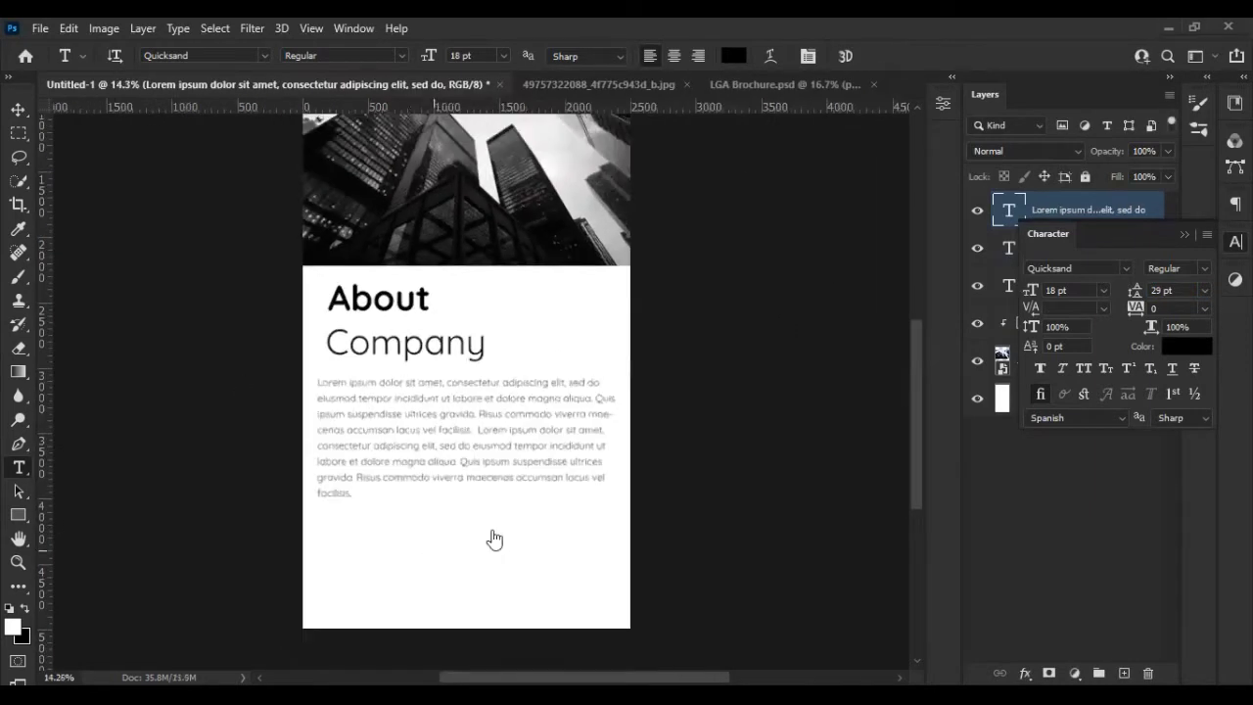
# - Remove the duplicated Lorem ipsum so the body paragraph appears only once
pyautogui.scroll(-1, 494, 538)
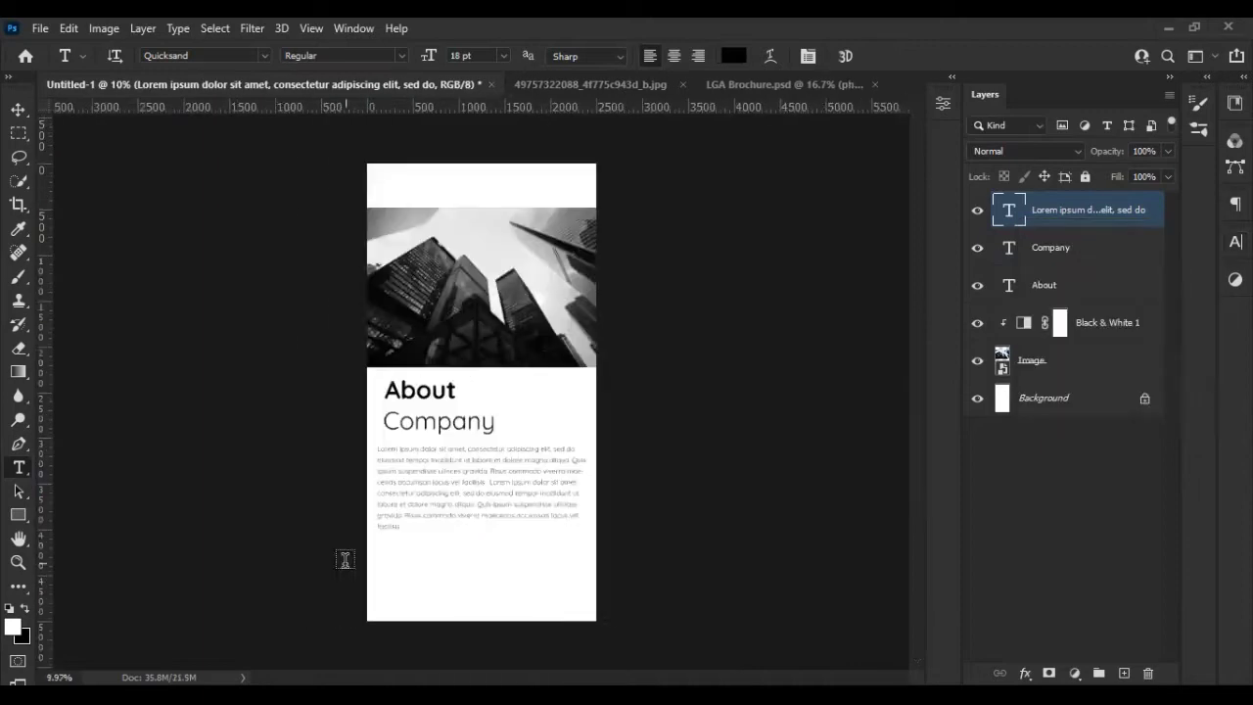
pyautogui.scroll(-1, 458, 577)
pyautogui.scroll(1, 453, 563)
pyautogui.moveTo(518, 563); pyautogui.dragTo(494, 493)
pyautogui.click(494, 493)
pyautogui.hotkey('ctrl', 'z')
pyautogui.hotkey('ctrl', 'Return')
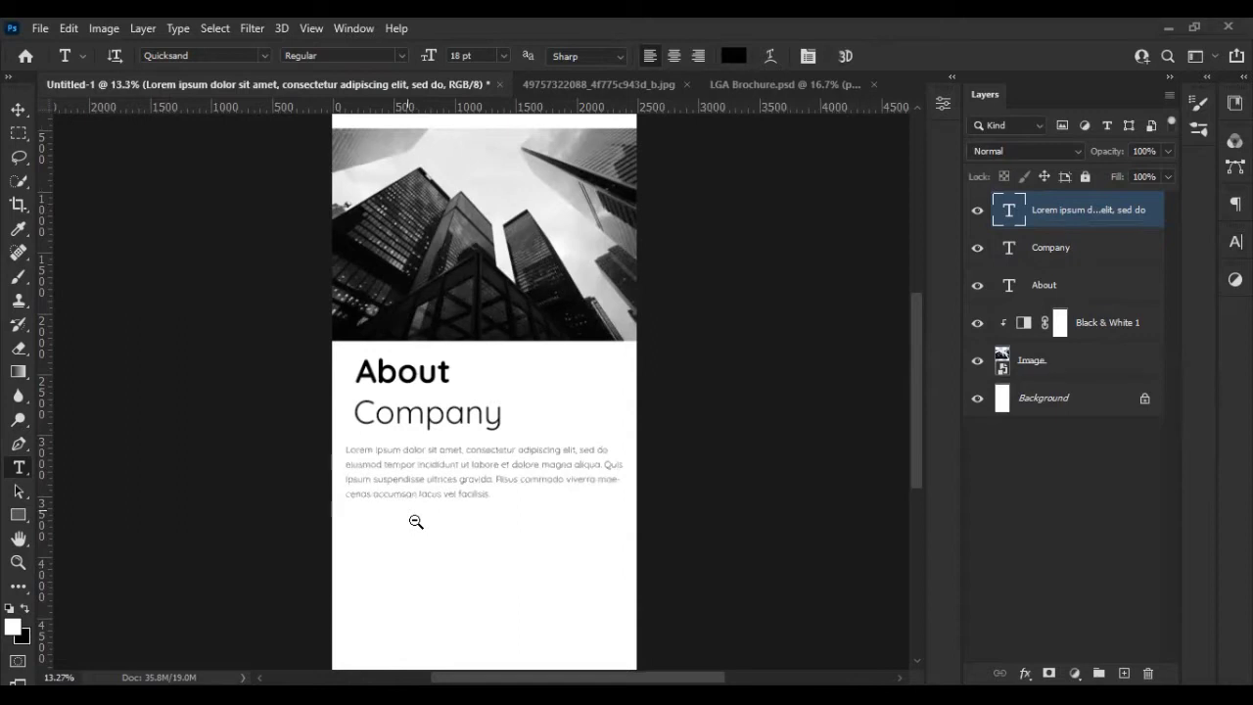
# - Add a SERVICES heading below the body paragraph
pyautogui.scroll(-3, 401, 543)
pyautogui.scroll(2, 441, 464)
pyautogui.click(17, 515)
pyautogui.click(101, 516)
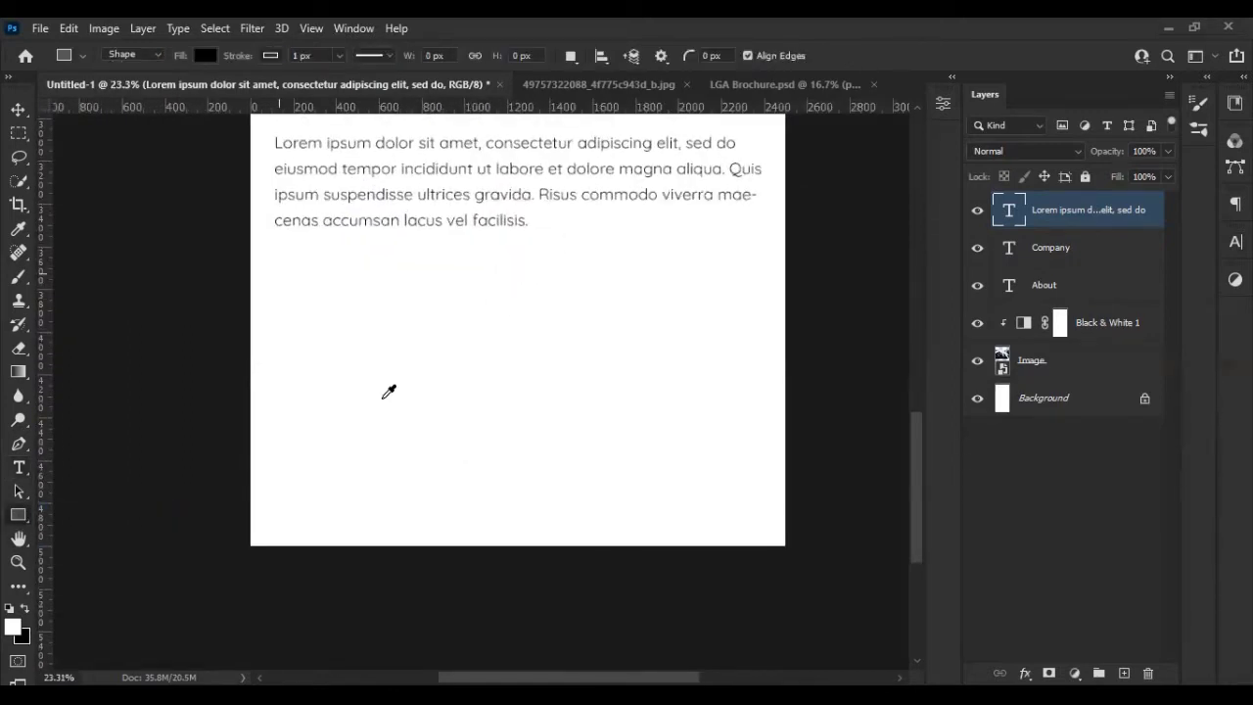
pyautogui.scroll(1, 389, 392)
pyautogui.press('t')
pyautogui.click(311, 304)
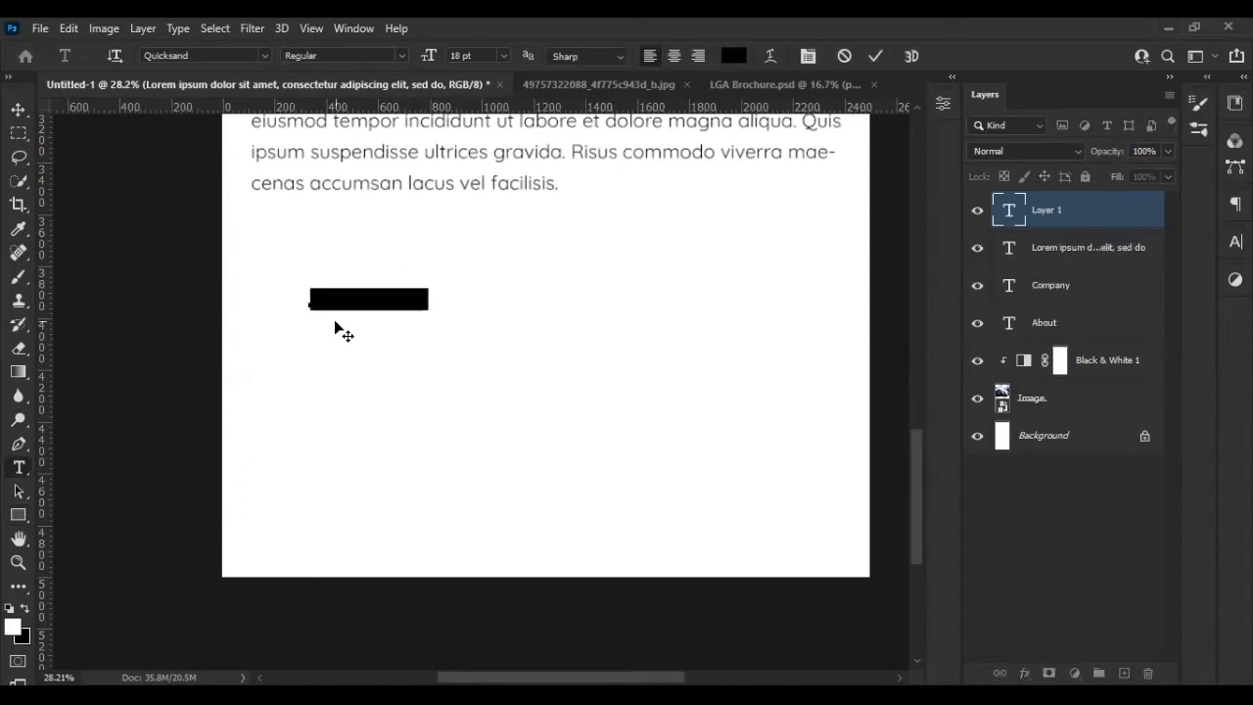
pyautogui.write('SERVICES')
pyautogui.click(480, 441)
# - Add CONTACT and BRANDS headings further down the page
pyautogui.click(324, 386)
pyautogui.write('Conatct')
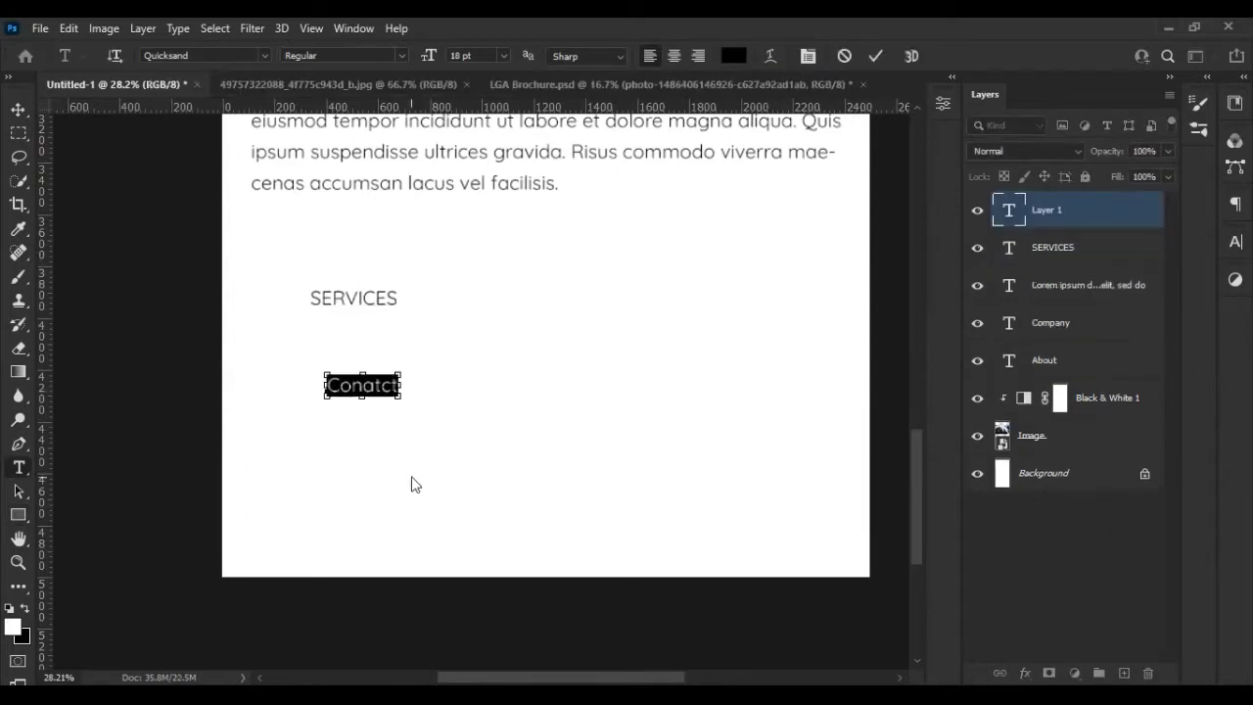
pyautogui.write('CONTACT')
pyautogui.hotkey('ctrl', 'Return')
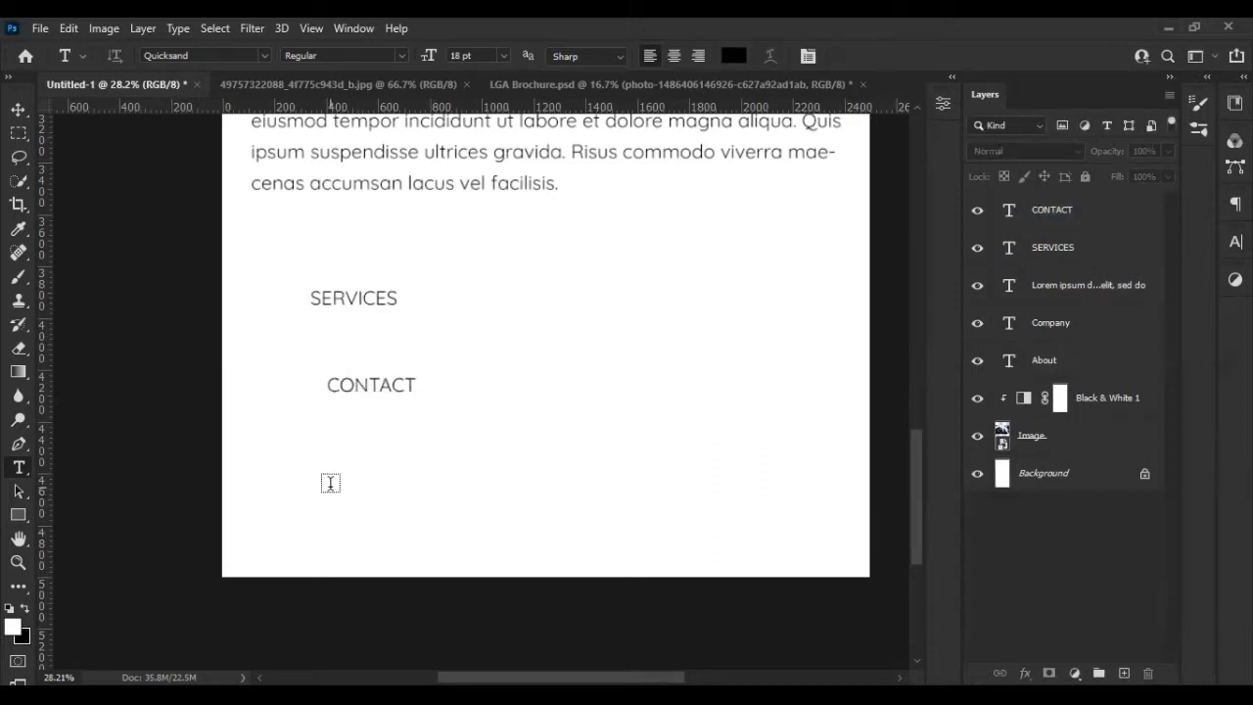
pyautogui.click(330, 483)
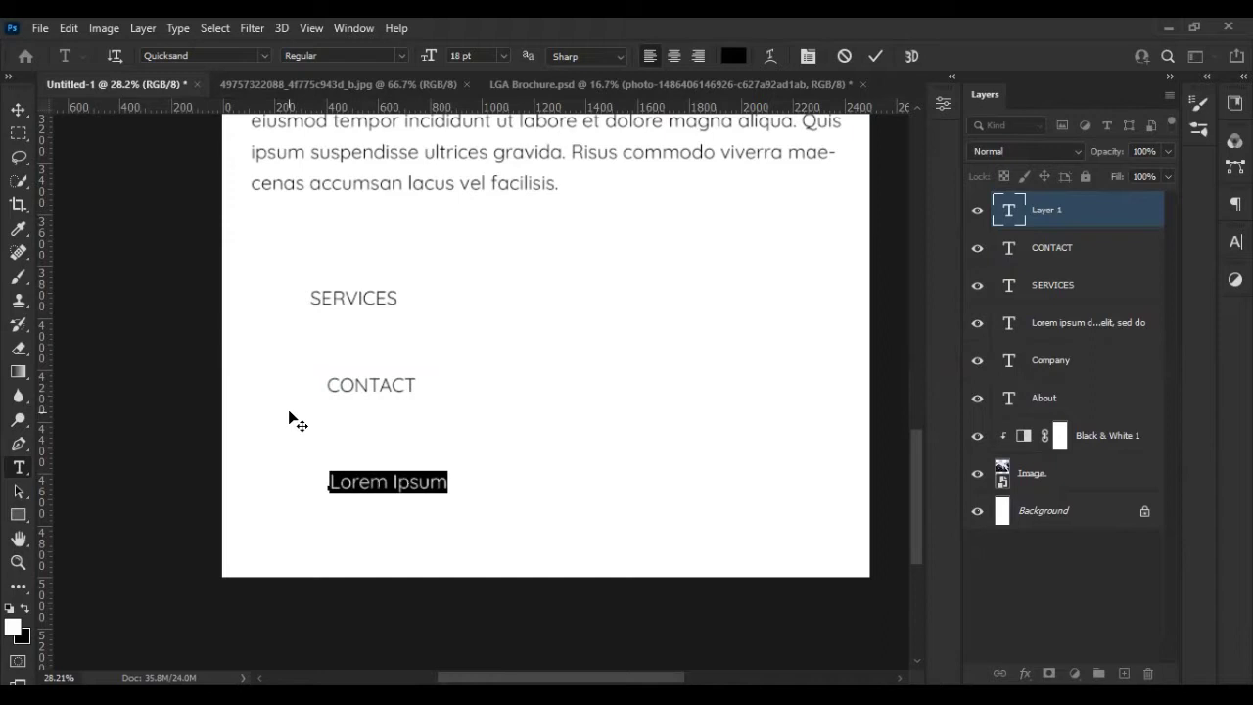
pyautogui.write('customer')
pyautogui.hotkey('ctrl', 'a')
pyautogui.write('CUSTBRANDS')
pyautogui.click(1020, 579)
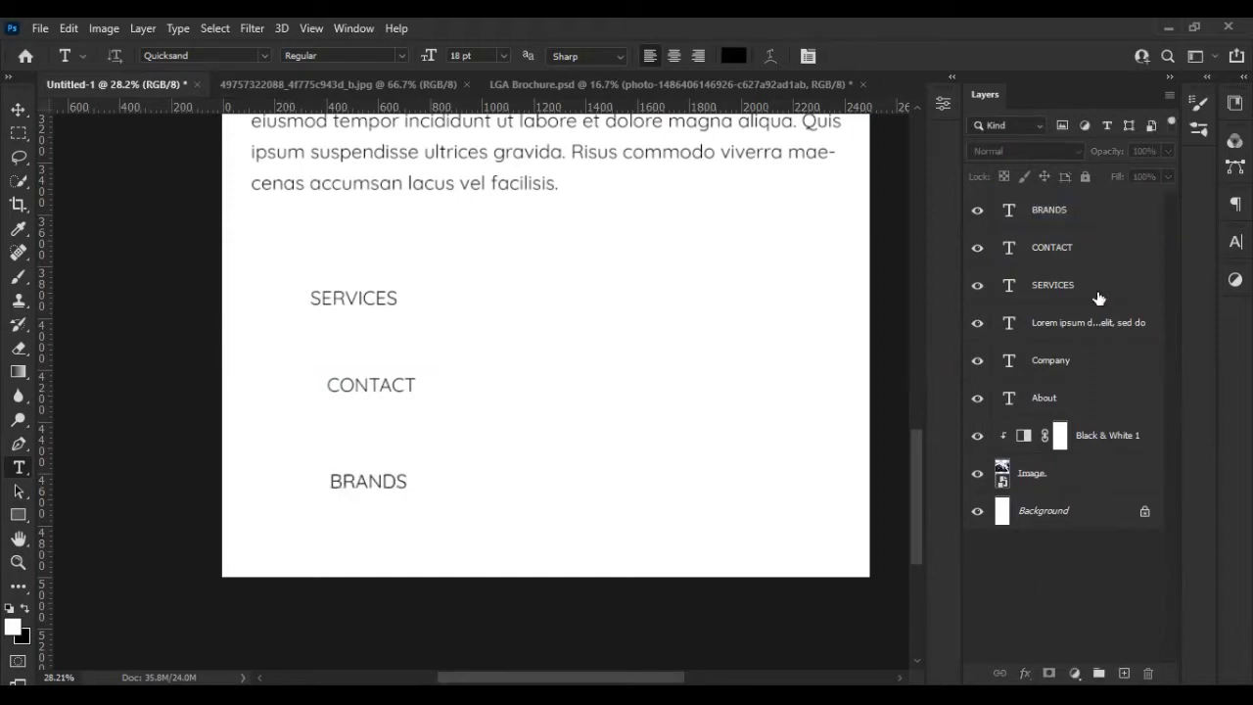
# - Left-align the three headings with SERVICES
pyautogui.click(1120, 285)
pyautogui.keyDown('shift'); pyautogui.click(1125, 211); pyautogui.keyUp('shift')
pyautogui.press('v')
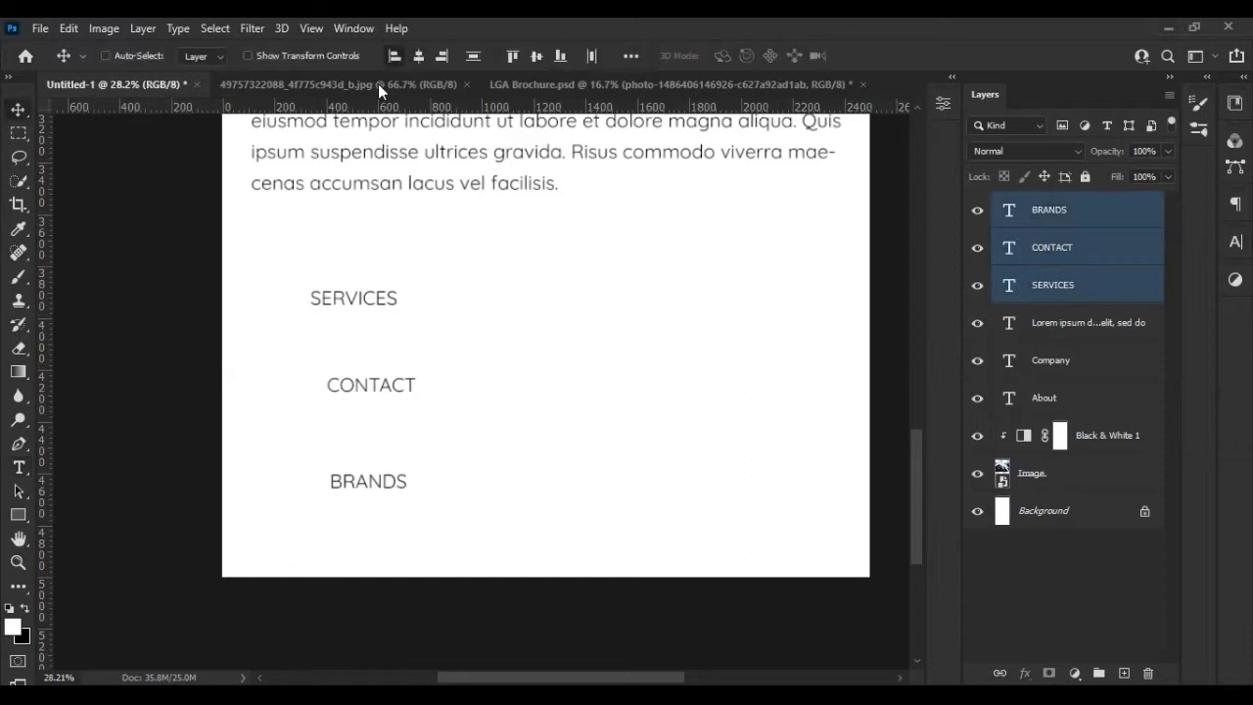
pyautogui.click(394, 56)
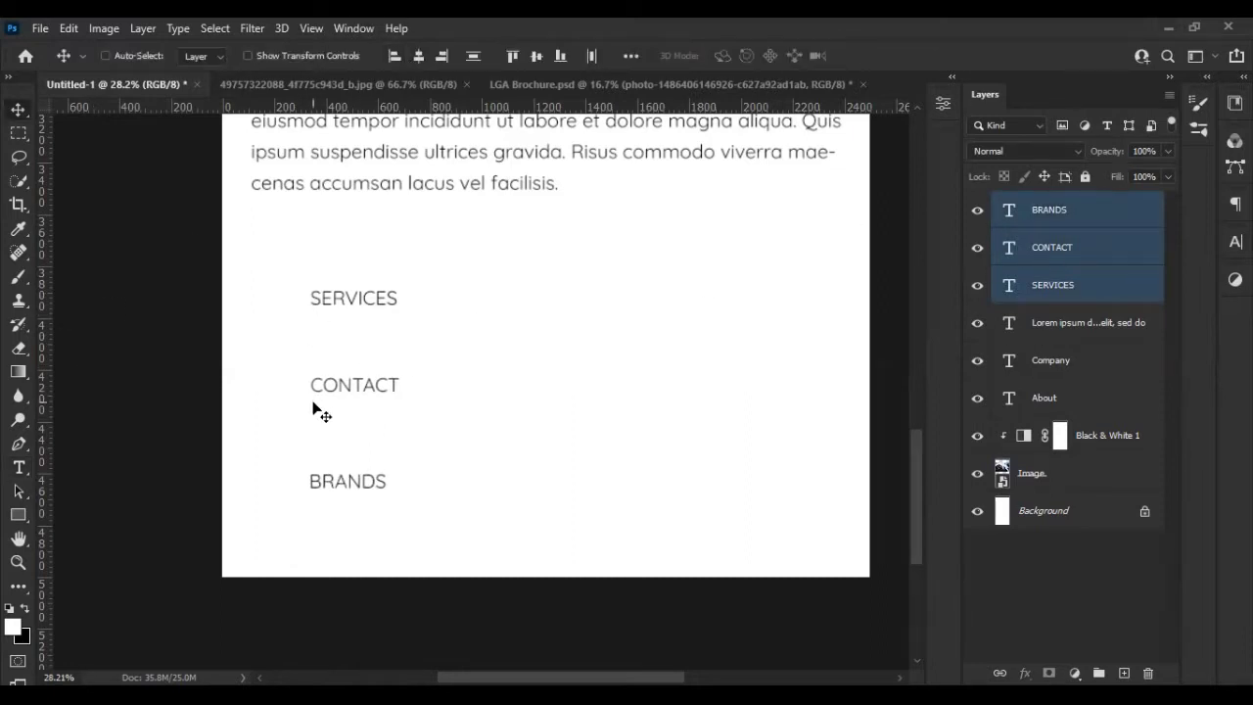
pyautogui.click(1052, 213)
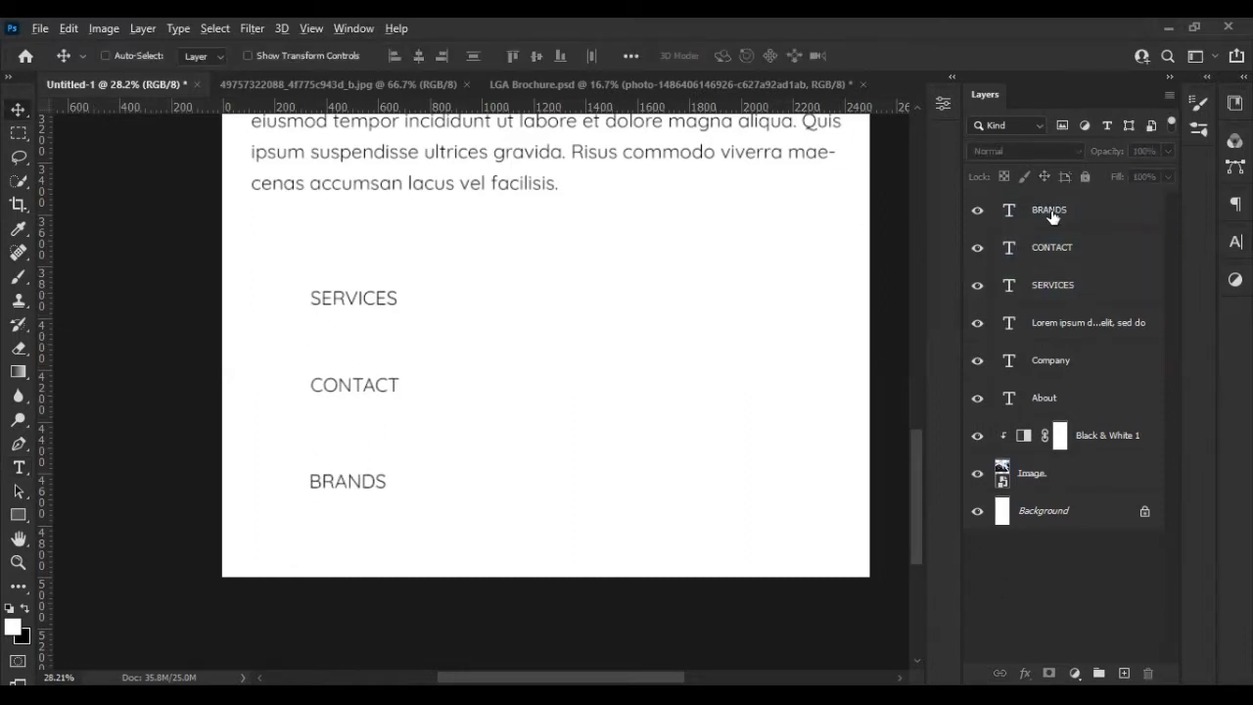
# - Reword the headings to OUR SERVICES, CONTACT US and BRANDS WORKING WITH US
pyautogui.doubleClick(1013, 291)
pyautogui.click(309, 298)
pyautogui.write('OUR')
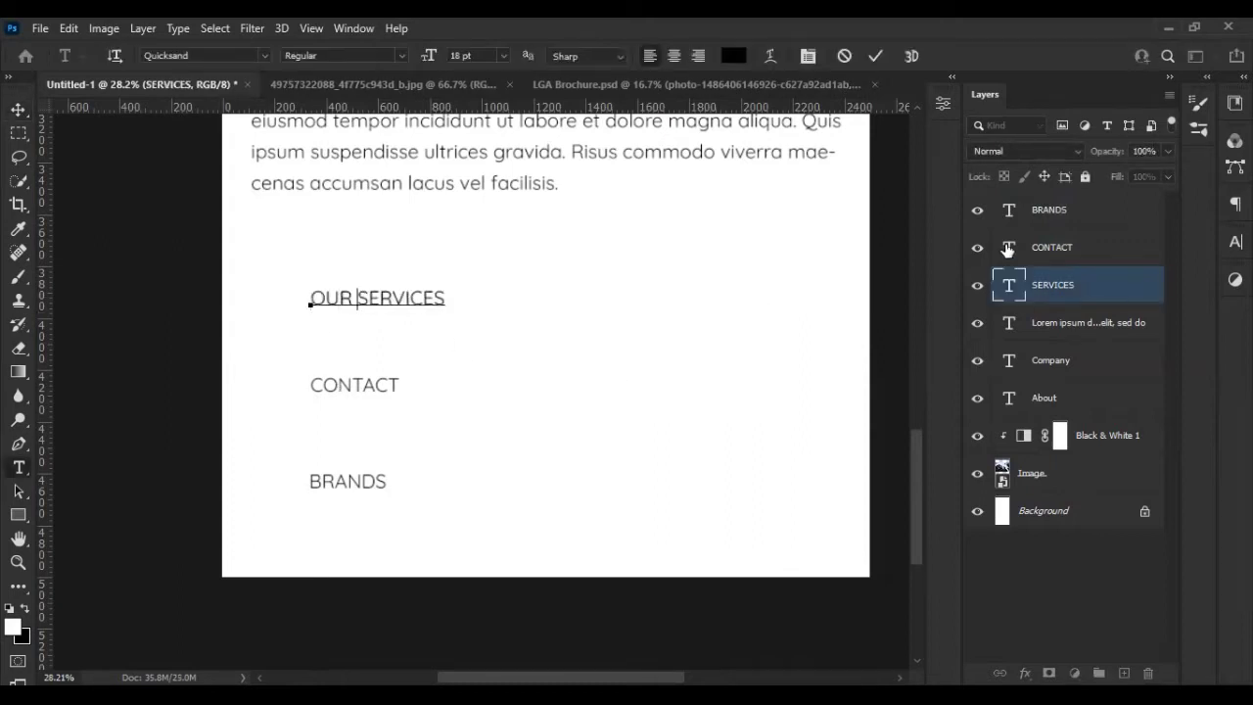
pyautogui.hotkey('ctrl', 'Return')
pyautogui.click(400, 385)
pyautogui.write('US')
pyautogui.hotkey('ctrl', 'Return')
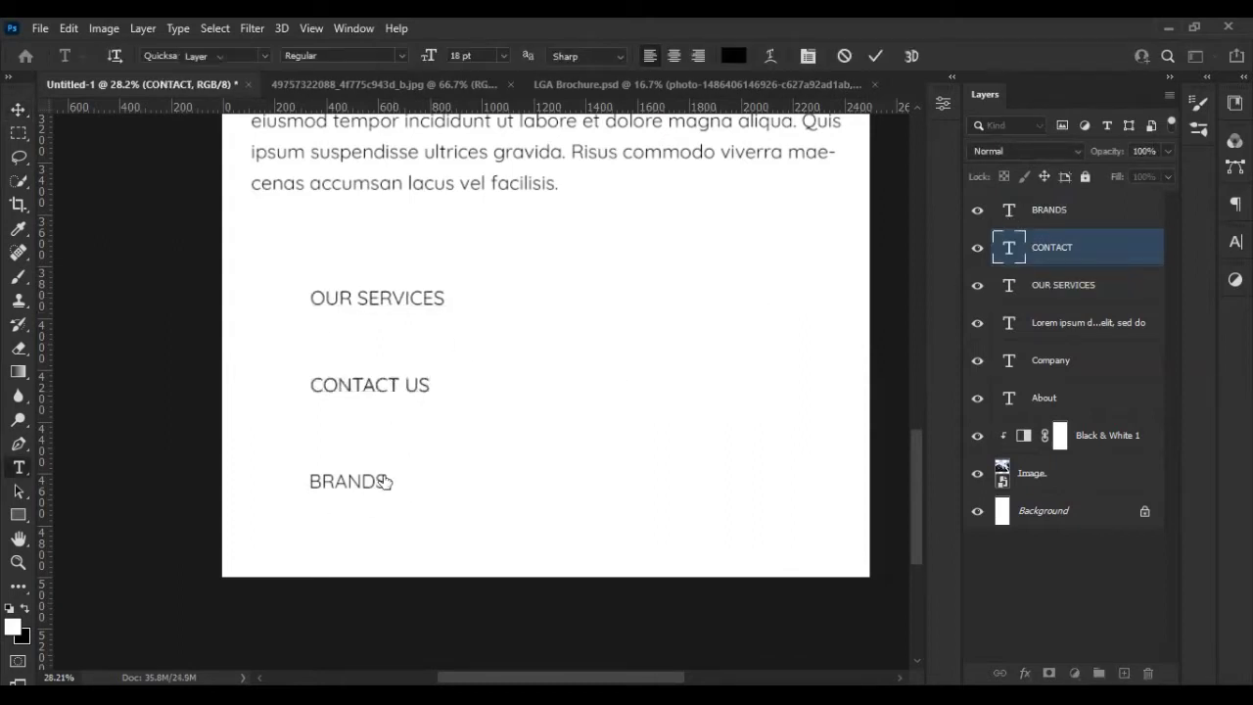
pyautogui.click(384, 481)
pyautogui.write('WORKING WITH US')
pyautogui.hotkey('ctrl', 'Return')
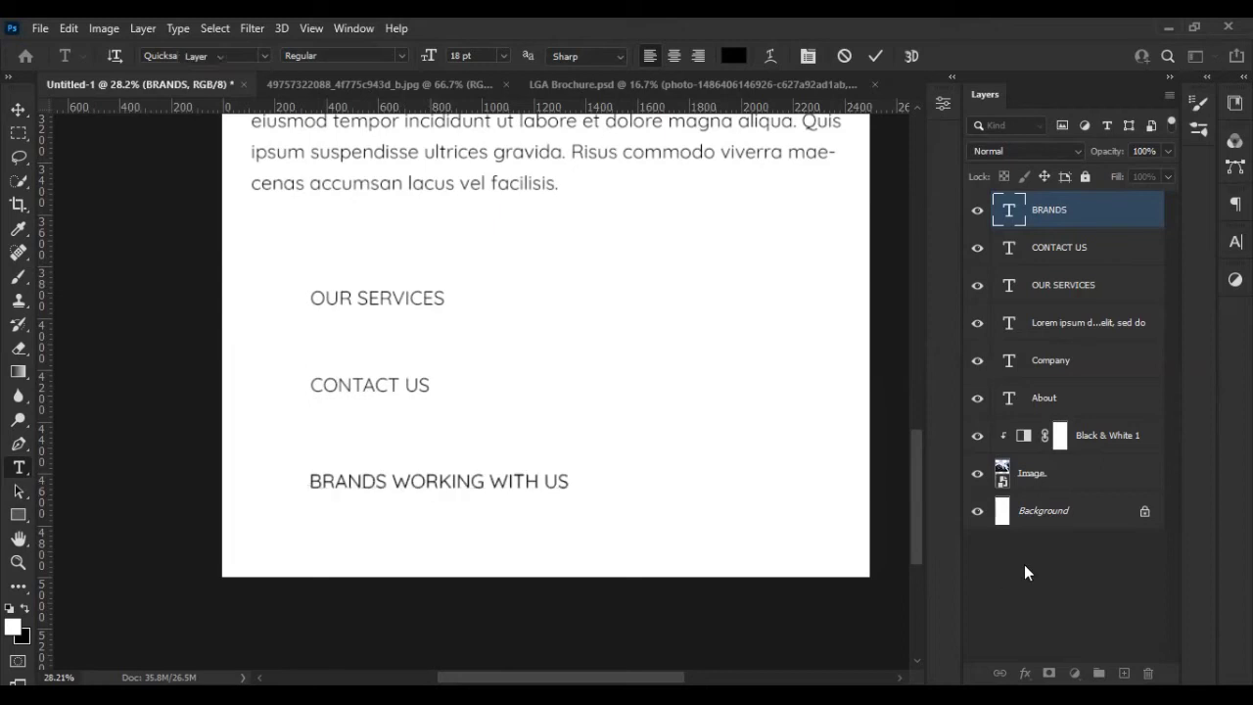
pyautogui.click(1023, 570)
pyautogui.press('v')
pyautogui.click(14, 517)
# - Draw a black square, Rectangle 1, just left of OUR SERVICES
pyautogui.click(93, 513)
pyautogui.moveTo(243, 284); pyautogui.dragTo(292, 332)
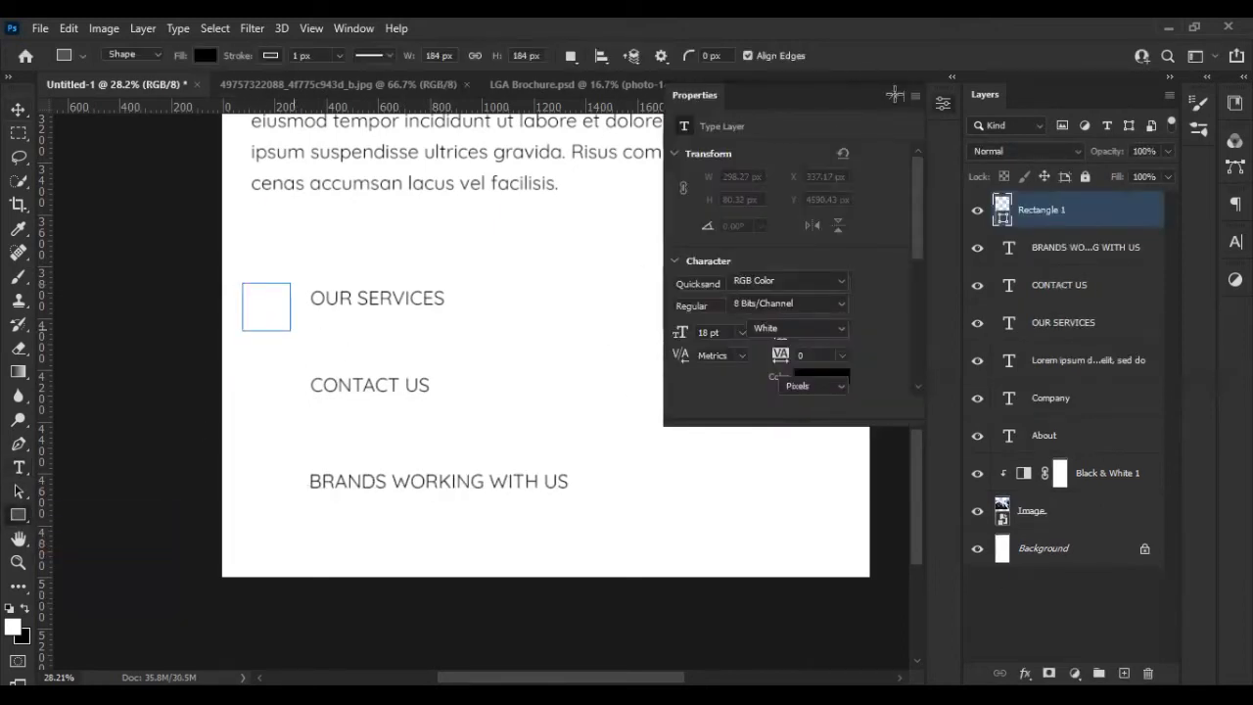
pyautogui.click(1068, 244)
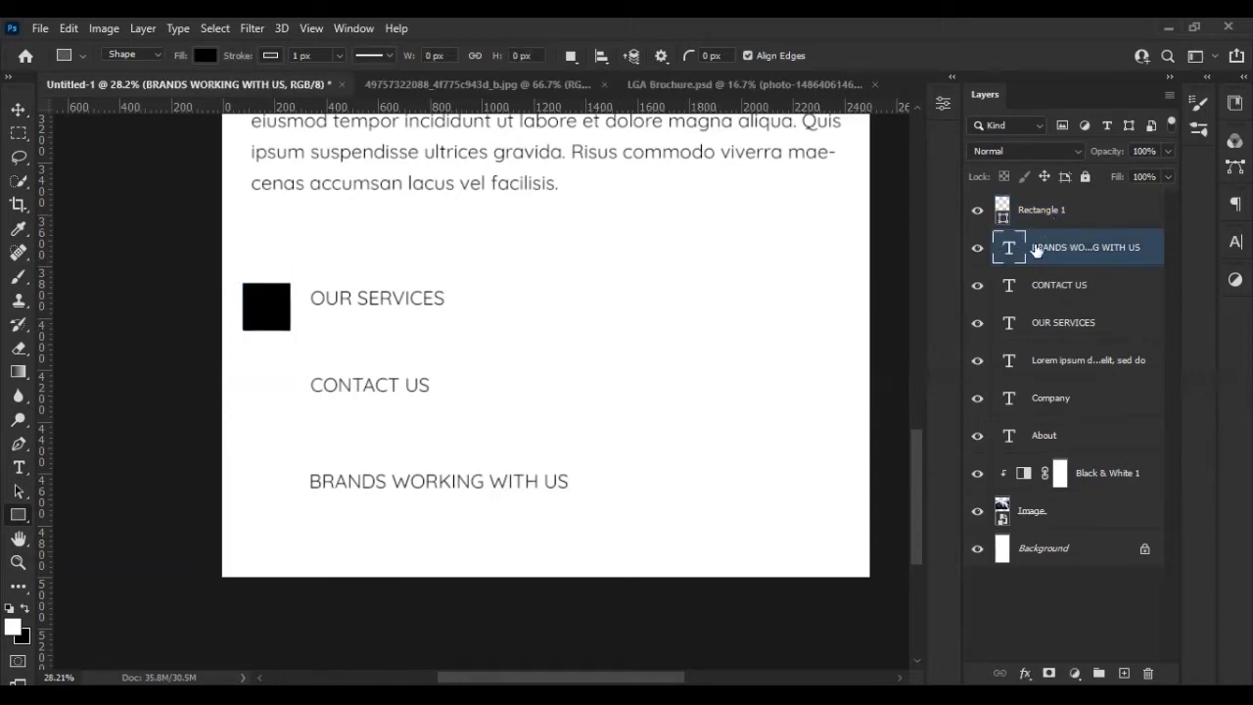
pyautogui.click(1066, 214)
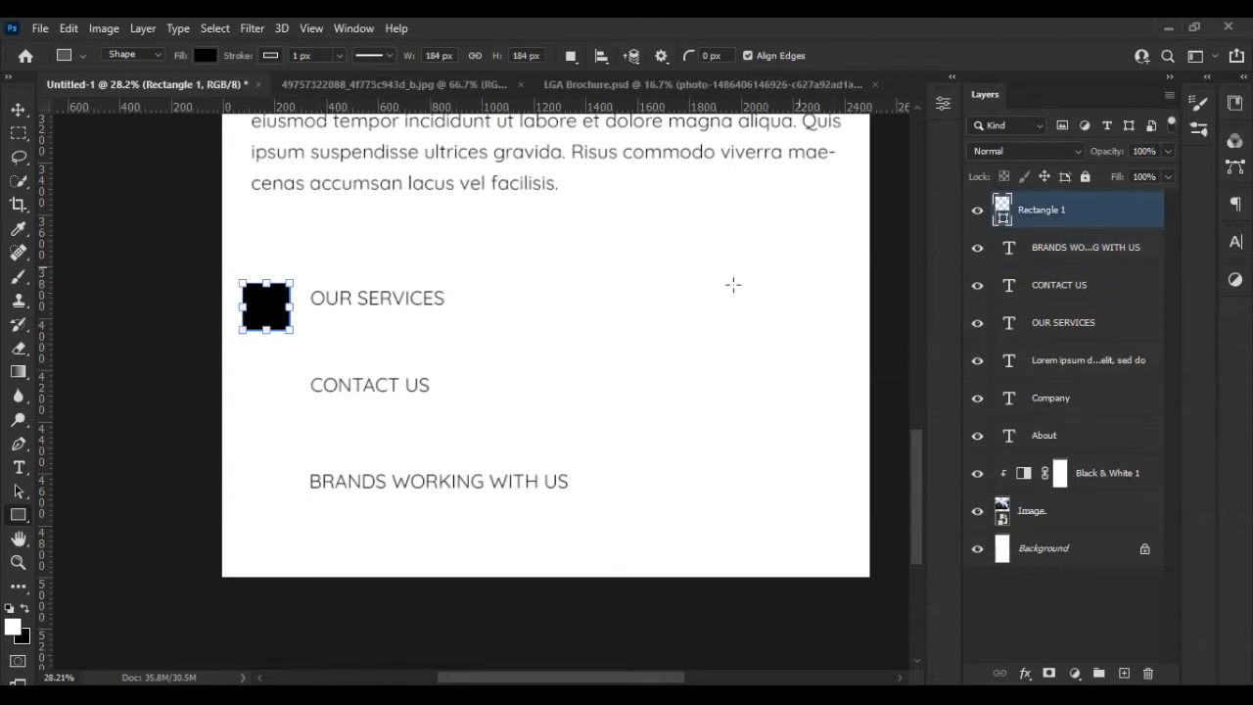
# - Create a Lorem ipsum paragraph box under OUR SERVICES at 14 pt with 19 pt leading
pyautogui.click(17, 467)
pyautogui.moveTo(312, 319); pyautogui.dragTo(828, 347)
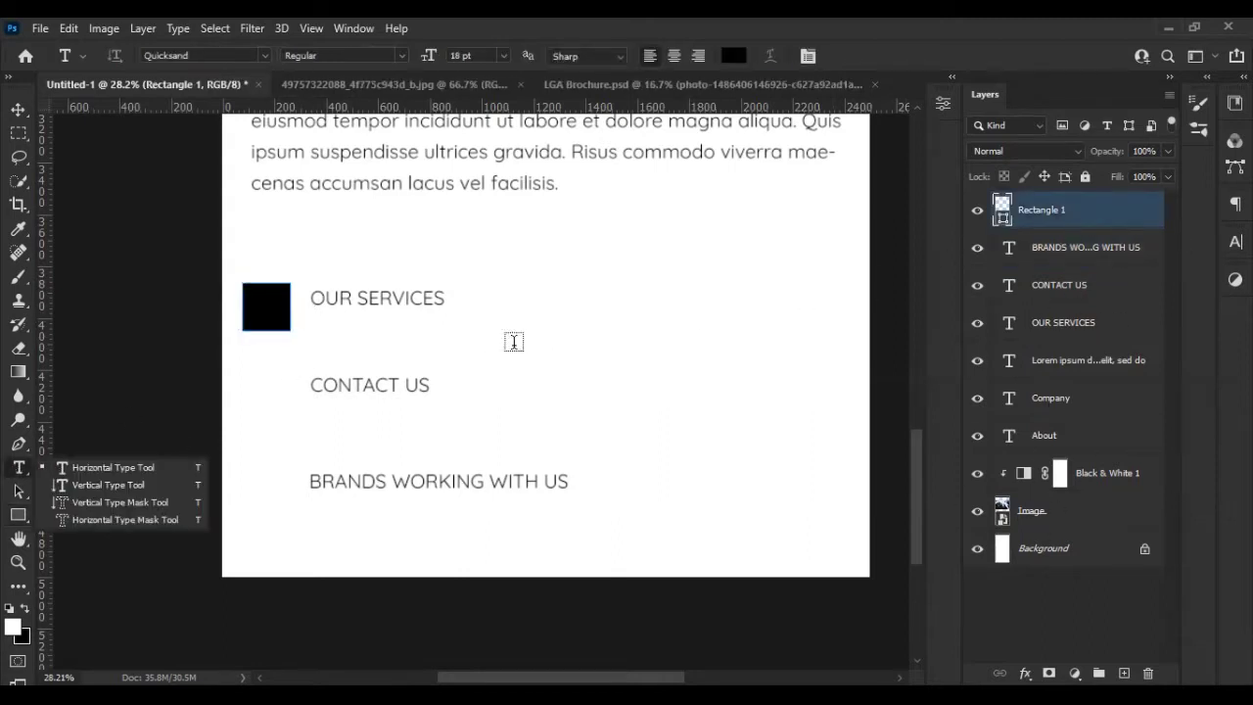
pyautogui.moveTo(572, 348); pyautogui.dragTo(572, 378)
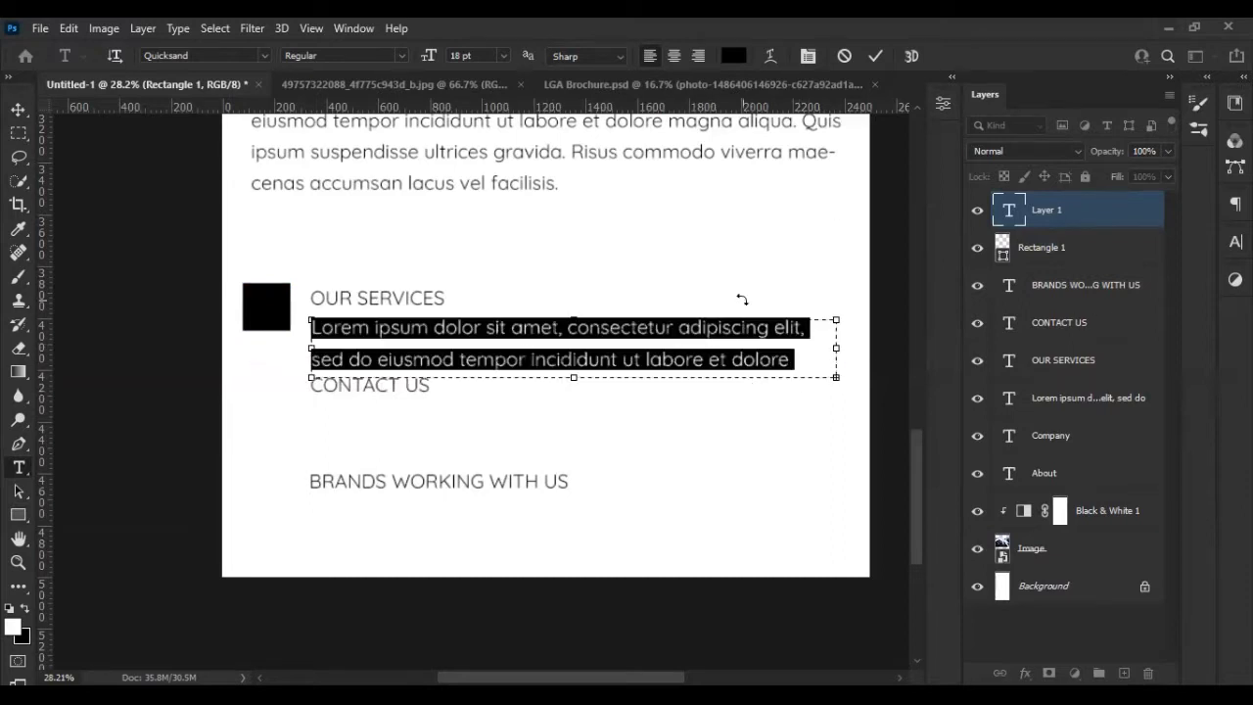
pyautogui.click(1235, 242)
pyautogui.moveTo(1031, 289); pyautogui.dragTo(1018, 290)
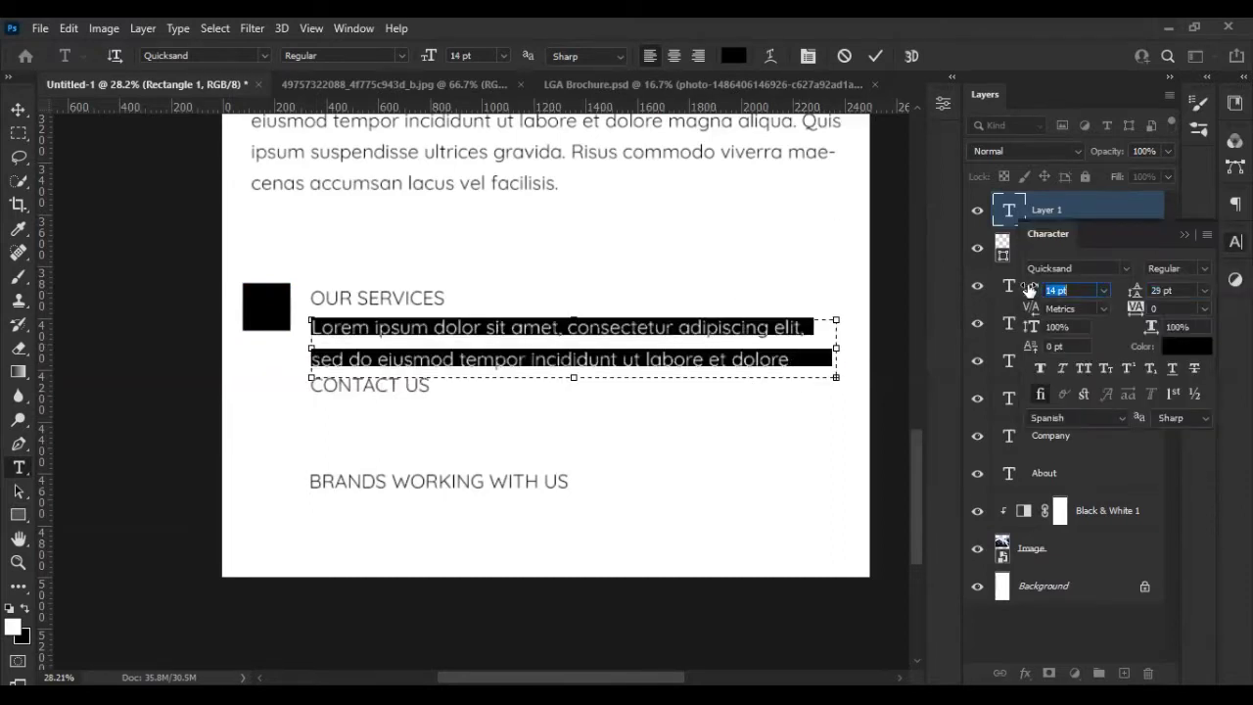
pyautogui.moveTo(1135, 291); pyautogui.dragTo(1123, 291)
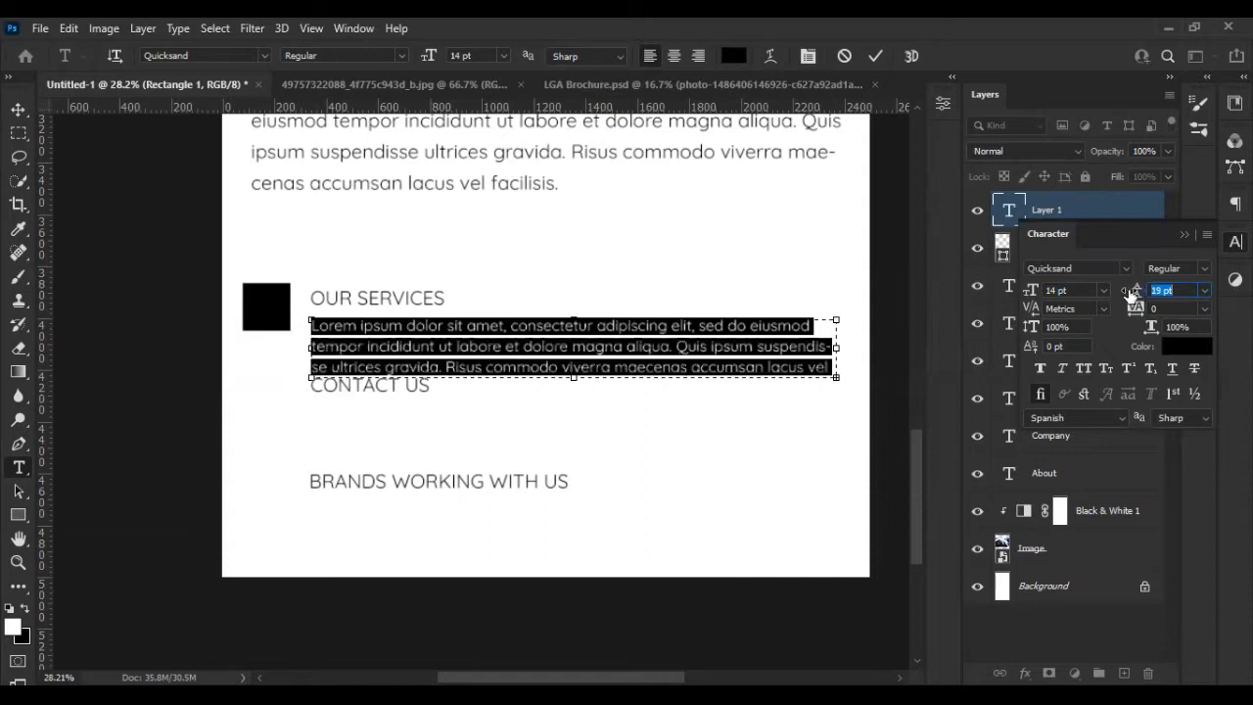
# - Commit the paragraph and move CONTACT US down below it
pyautogui.click(875, 56)
pyautogui.click(1130, 213)
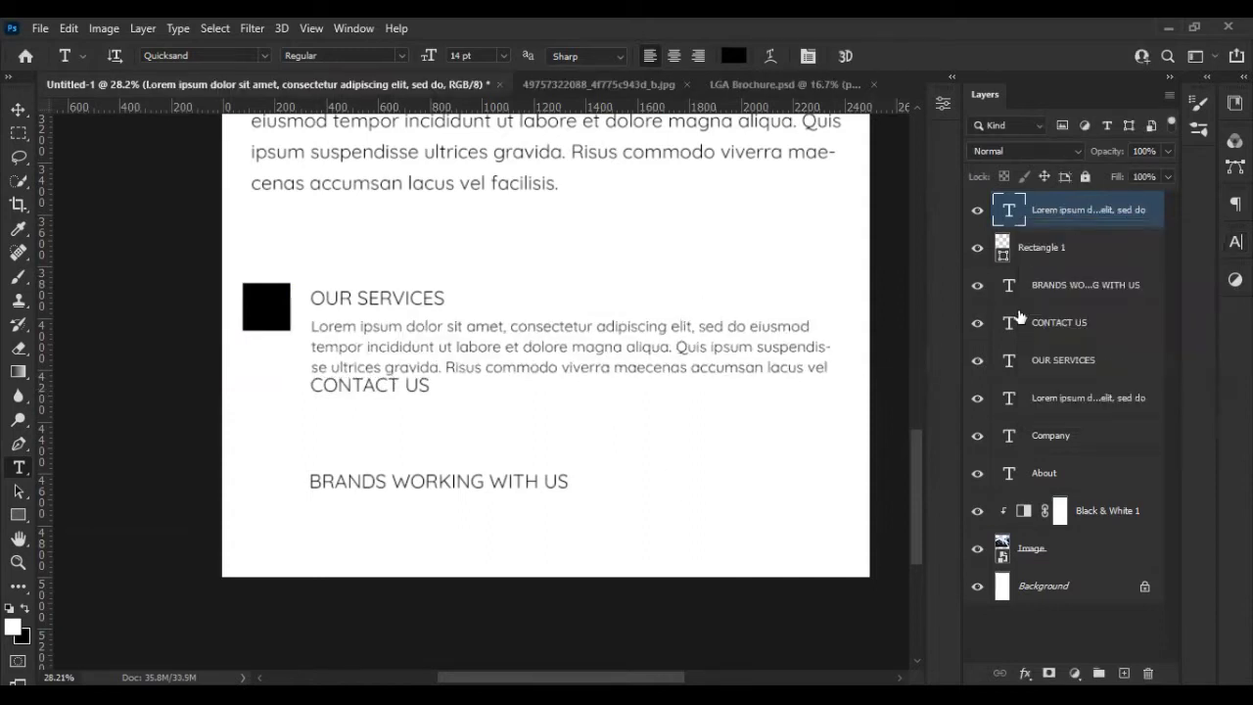
pyautogui.moveTo(360, 387); pyautogui.dragTo(354, 412)
pyautogui.moveTo(1065, 363); pyautogui.dragTo(1043, 223)
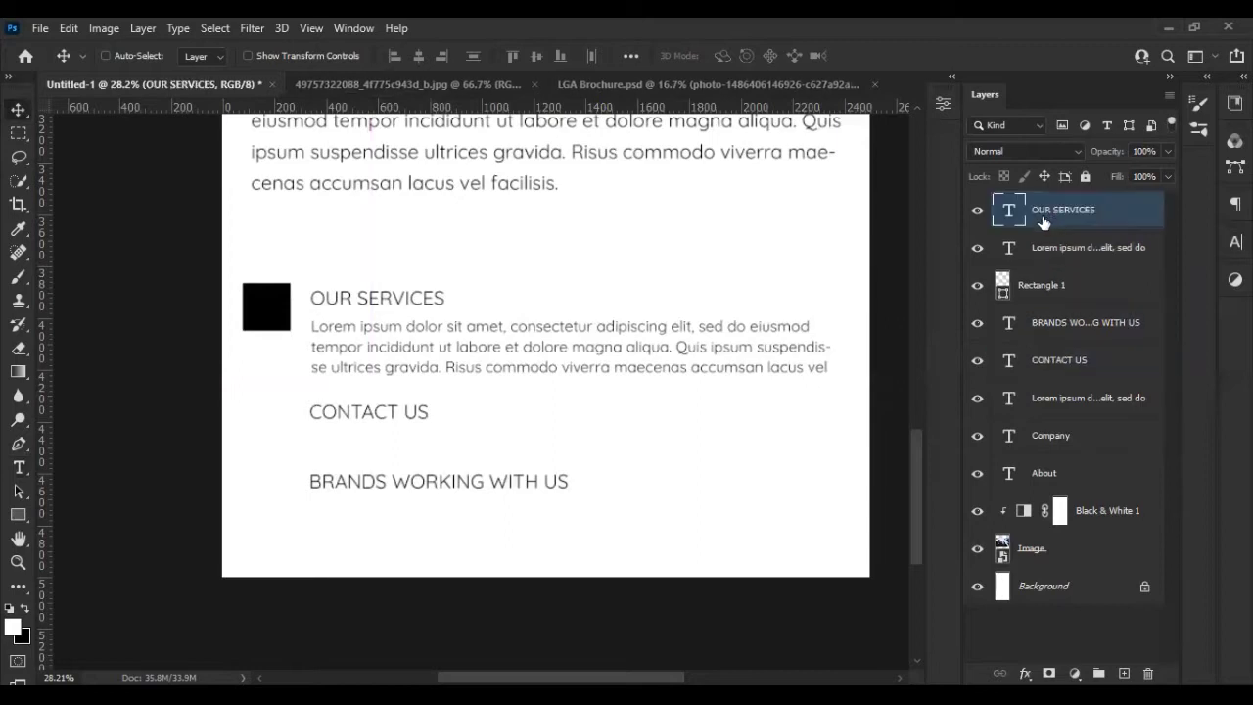
# - Nudge the paragraph up and place copies under CONTACT US and BRANDS WORKING WITH US
pyautogui.click(986, 246)
pyautogui.hotkey('shift', 'Up')
pyautogui.hotkey('shift', 'Up')
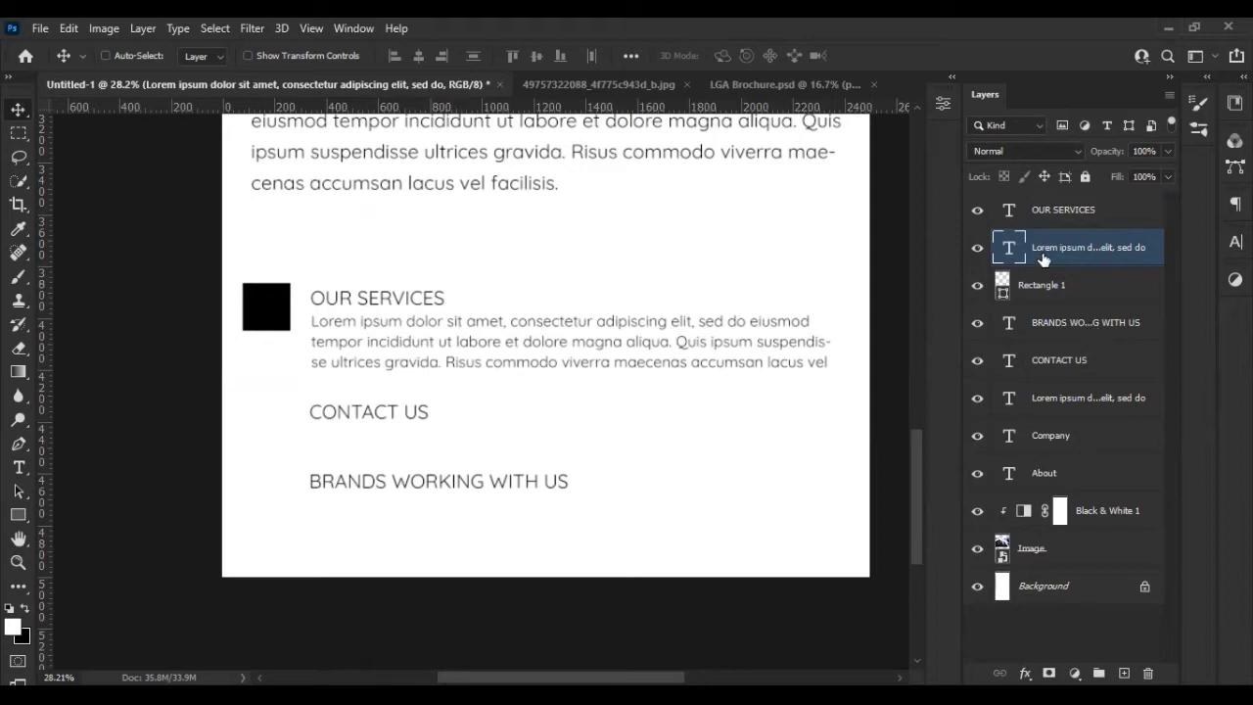
pyautogui.hotkey('ctrl', 'j')
pyautogui.moveTo(461, 378); pyautogui.dragTo(464, 493)
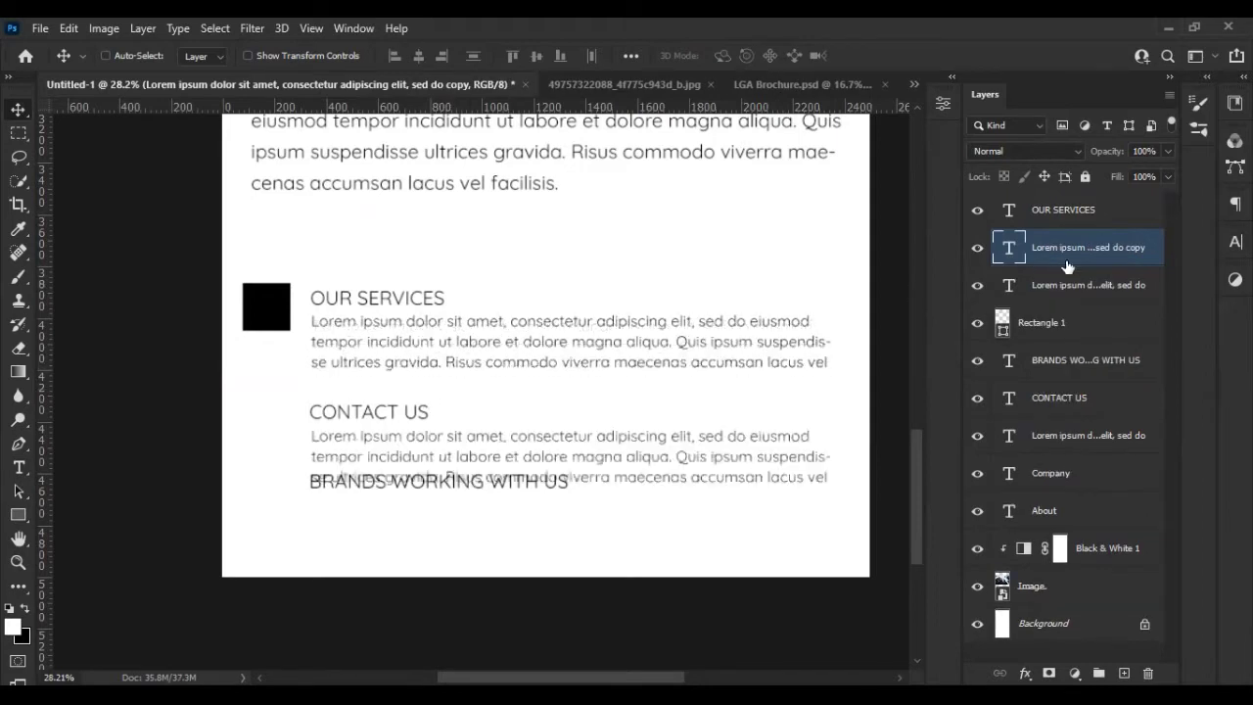
pyautogui.hotkey('ctrl', 'j')
pyautogui.moveTo(681, 563); pyautogui.dragTo(680, 641)
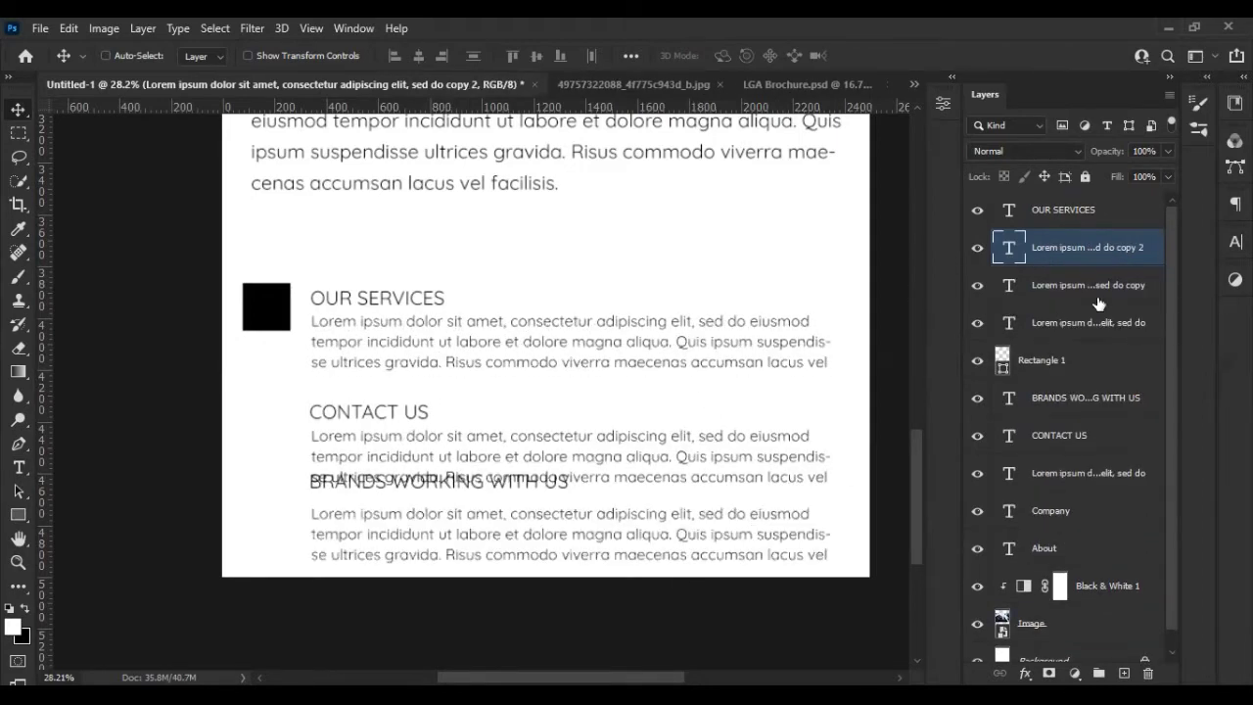
# - Lower BRANDS WORKING WITH US and shift CONTACT US with its paragraph slightly up
pyautogui.keyDown('ctrl'); pyautogui.click(570, 487); pyautogui.keyUp('ctrl')
pyautogui.moveTo(559, 487); pyautogui.dragTo(559, 503)
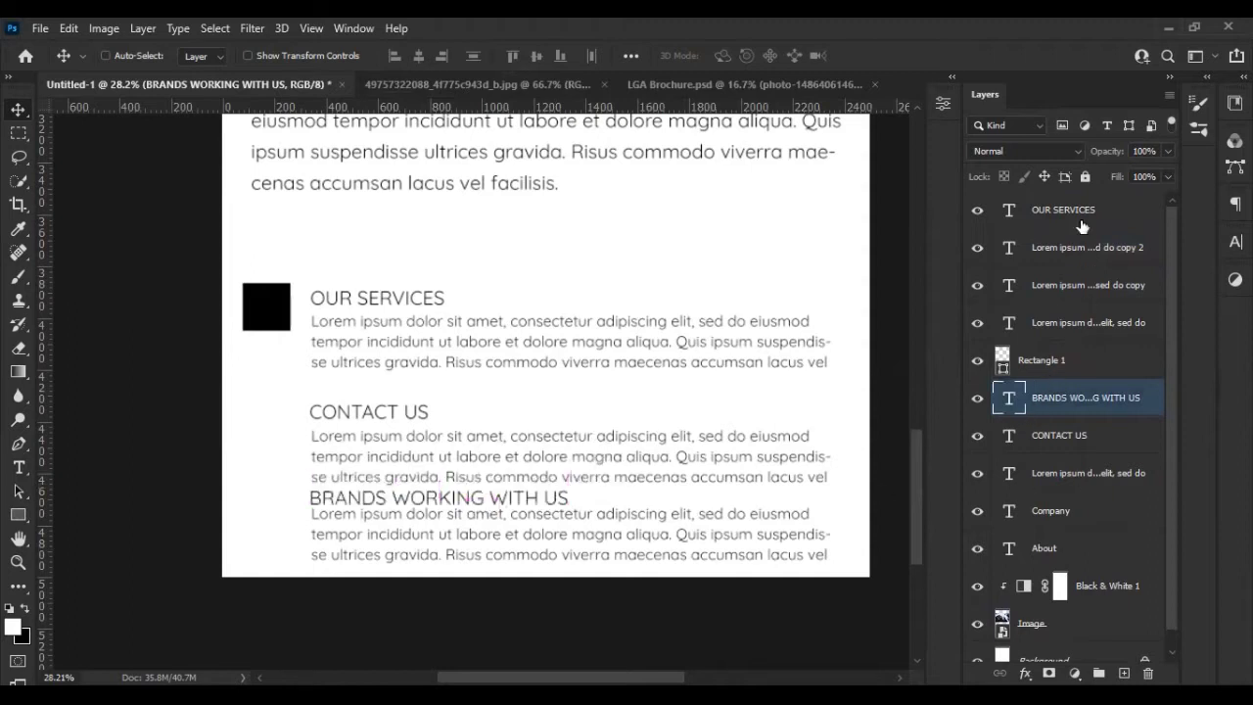
pyautogui.click(1057, 438)
pyautogui.keyDown('ctrl'); pyautogui.click(1086, 285); pyautogui.keyUp('ctrl')
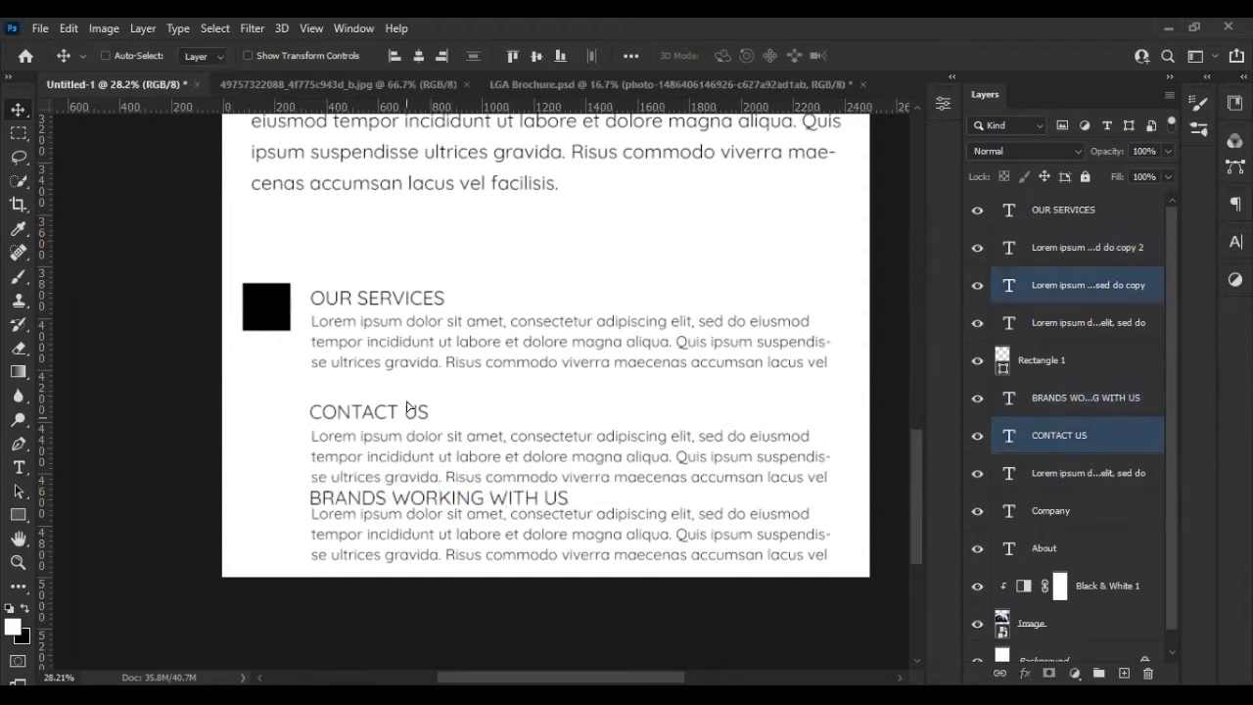
pyautogui.moveTo(411, 406); pyautogui.dragTo(411, 393)
pyautogui.click(1040, 364)
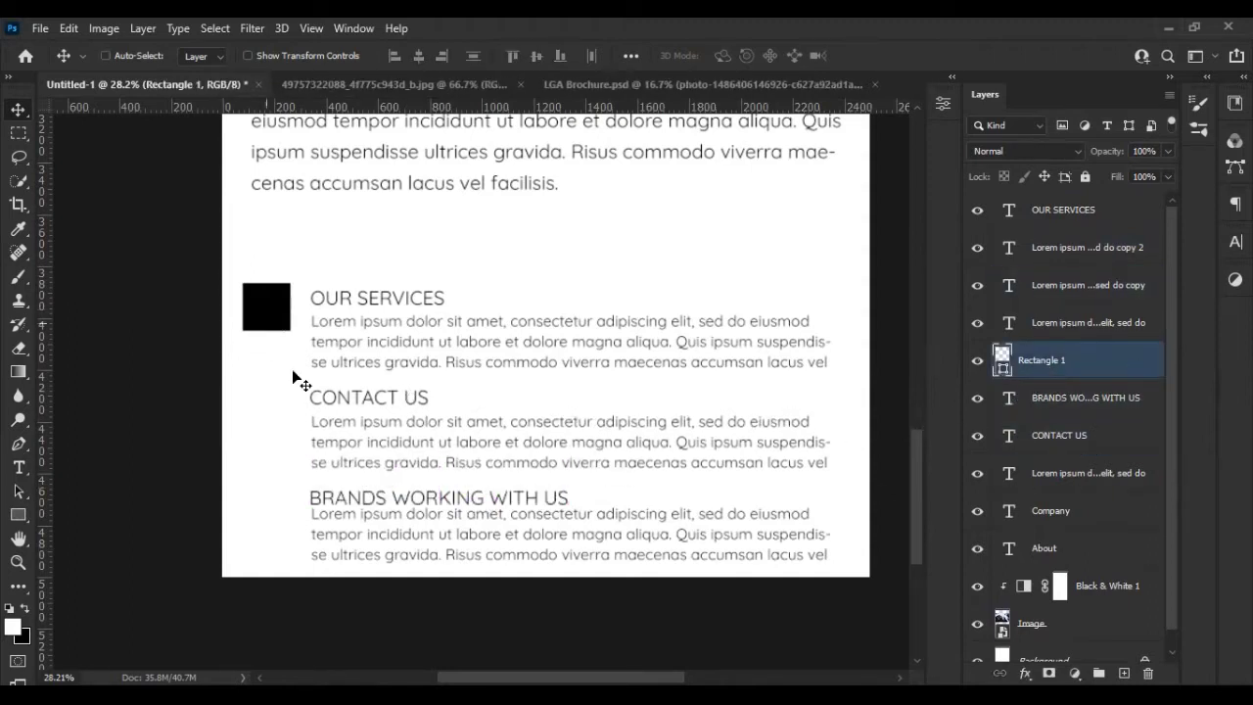
# - Duplicate the black square twice and position a copy beside CONTACT US
pyautogui.hotkey('ctrl', 'j')
pyautogui.hotkey('ctrl', 'j')
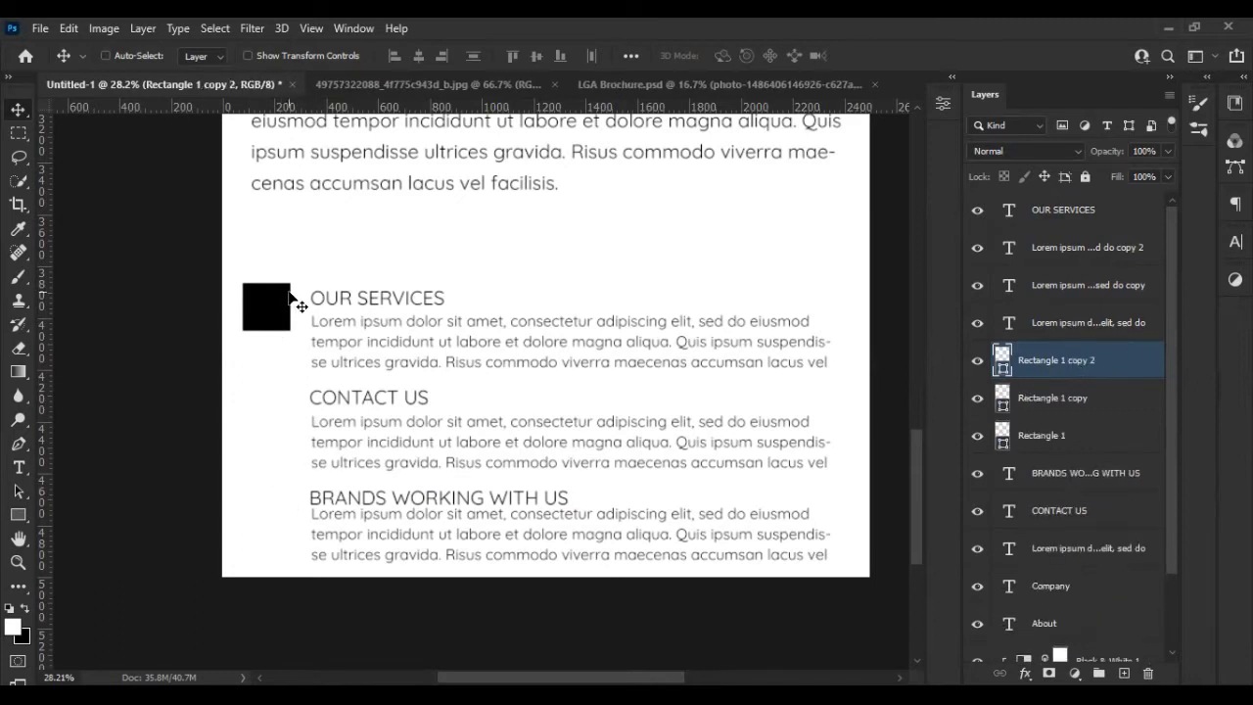
pyautogui.hotkey('alt', '[')
pyautogui.moveTo(257, 327); pyautogui.dragTo(260, 412)
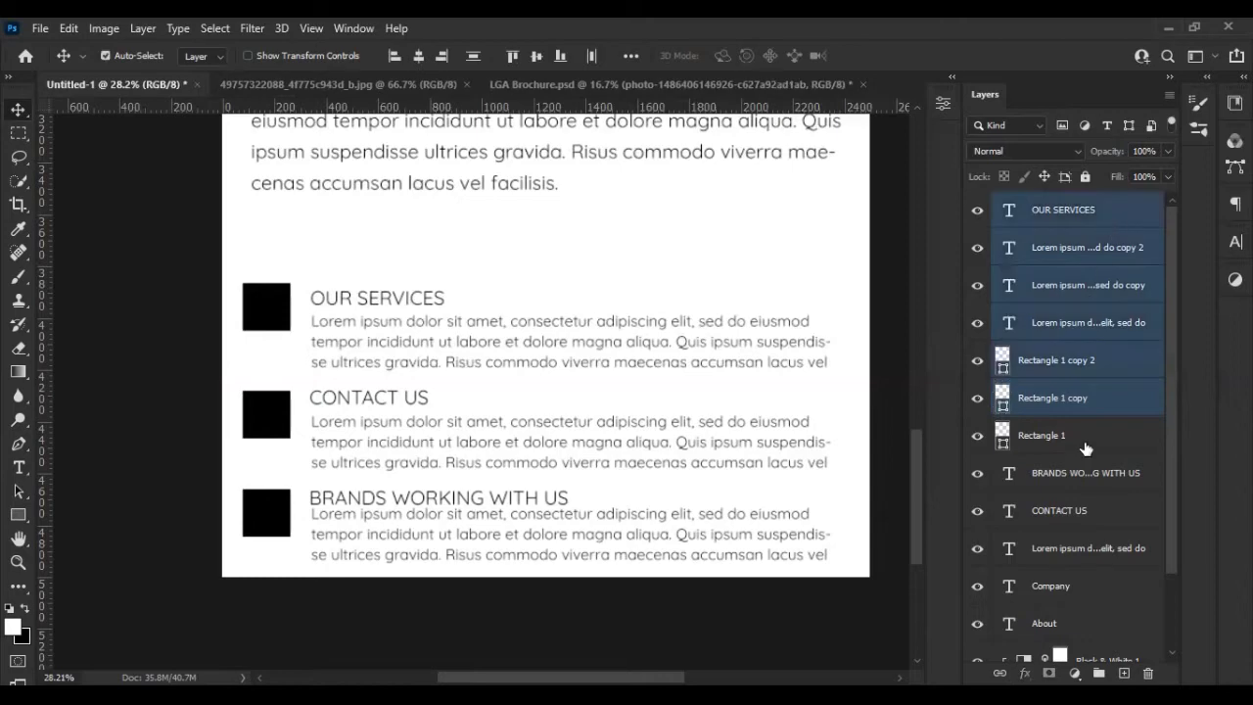
# - Group all headings, paragraphs and squares as Group 1 and move it slightly up
pyautogui.moveTo(1138, 322); pyautogui.dragTo(1096, 529)
pyautogui.hotkey('ctrl', 'g')
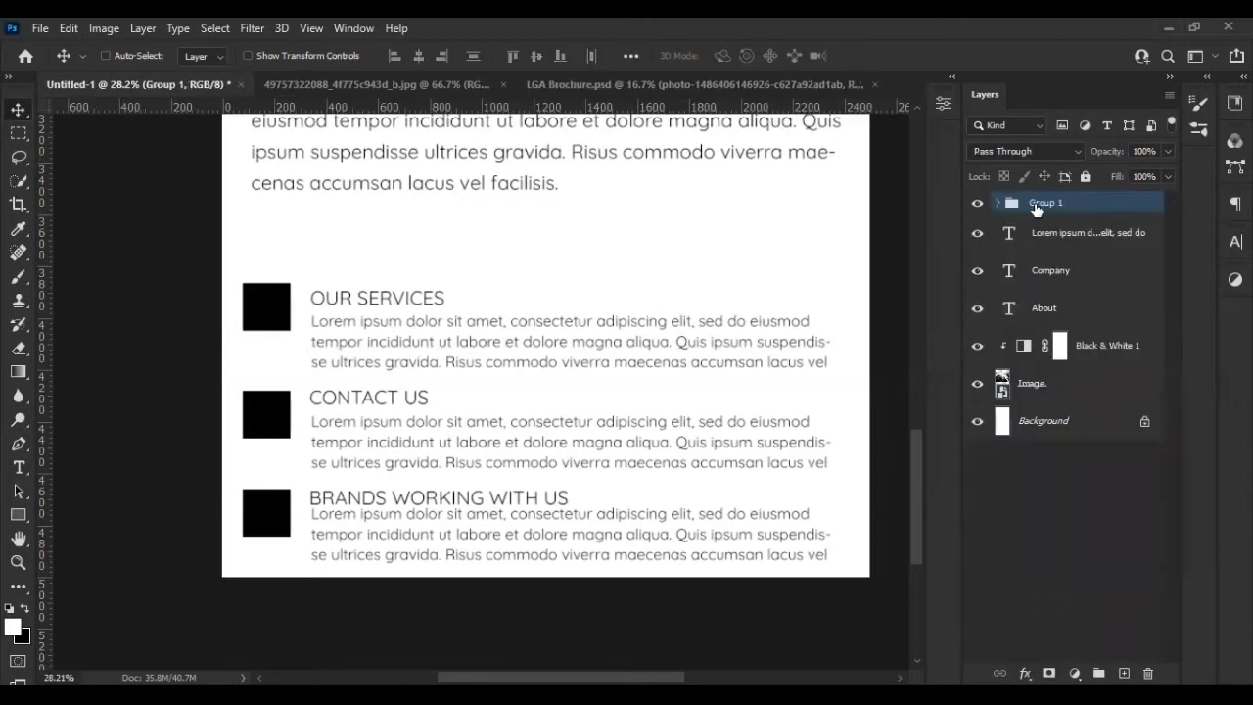
pyautogui.moveTo(385, 259); pyautogui.dragTo(384, 226)
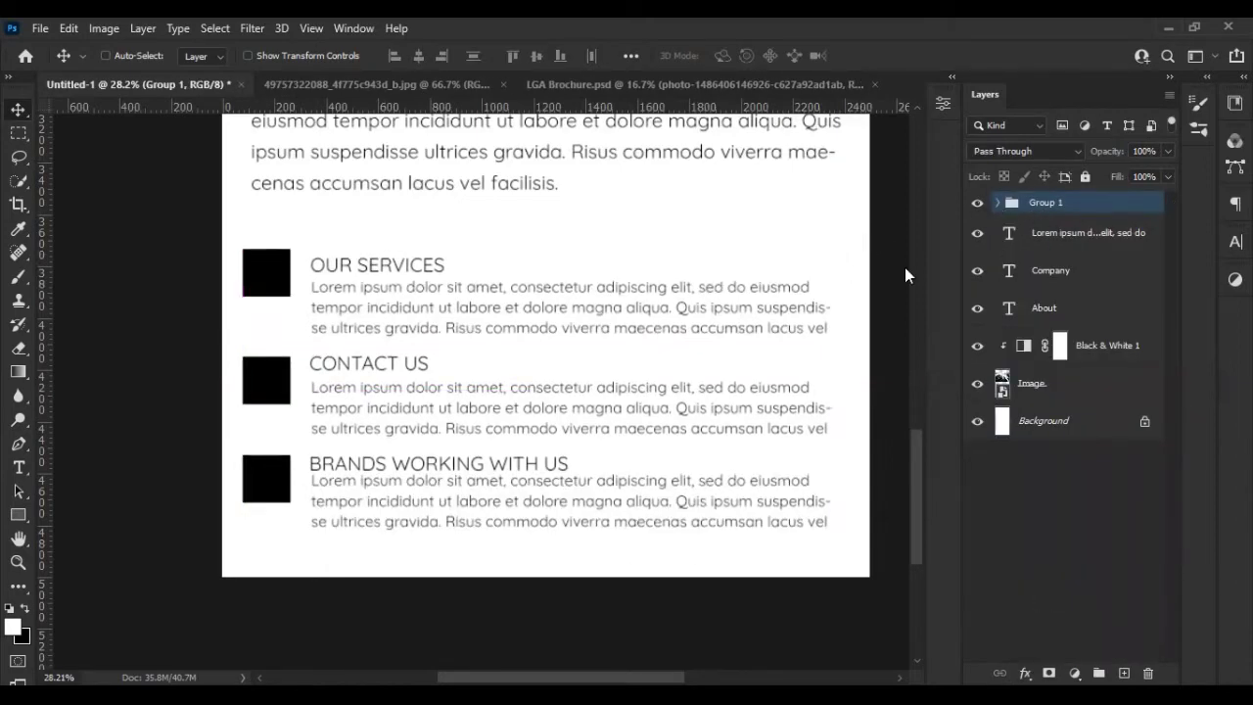
pyautogui.scroll(-2, 629, 355)
pyautogui.scroll(-1, 441, 601)
pyautogui.scroll(2, 441, 601)
pyautogui.scroll(1, 481, 382)
pyautogui.scroll(1, 480, 382)
pyautogui.scroll(1, 643, 433)
pyautogui.click(996, 202)
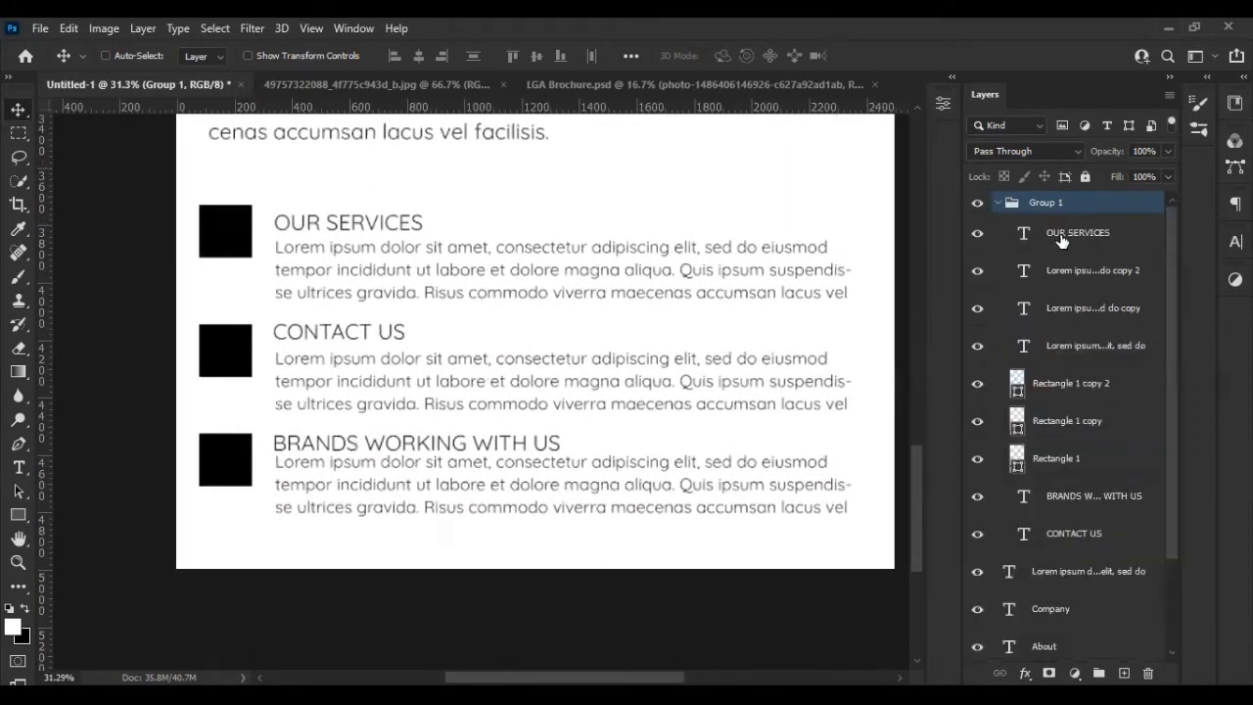
# - Group the OUR SERVICES heading and paragraph into a subgroup named Services
pyautogui.click(1066, 233)
pyautogui.keyDown('ctrl'); pyautogui.click(1086, 346); pyautogui.keyUp('ctrl')
pyautogui.hotkey('ctrl', 'g')
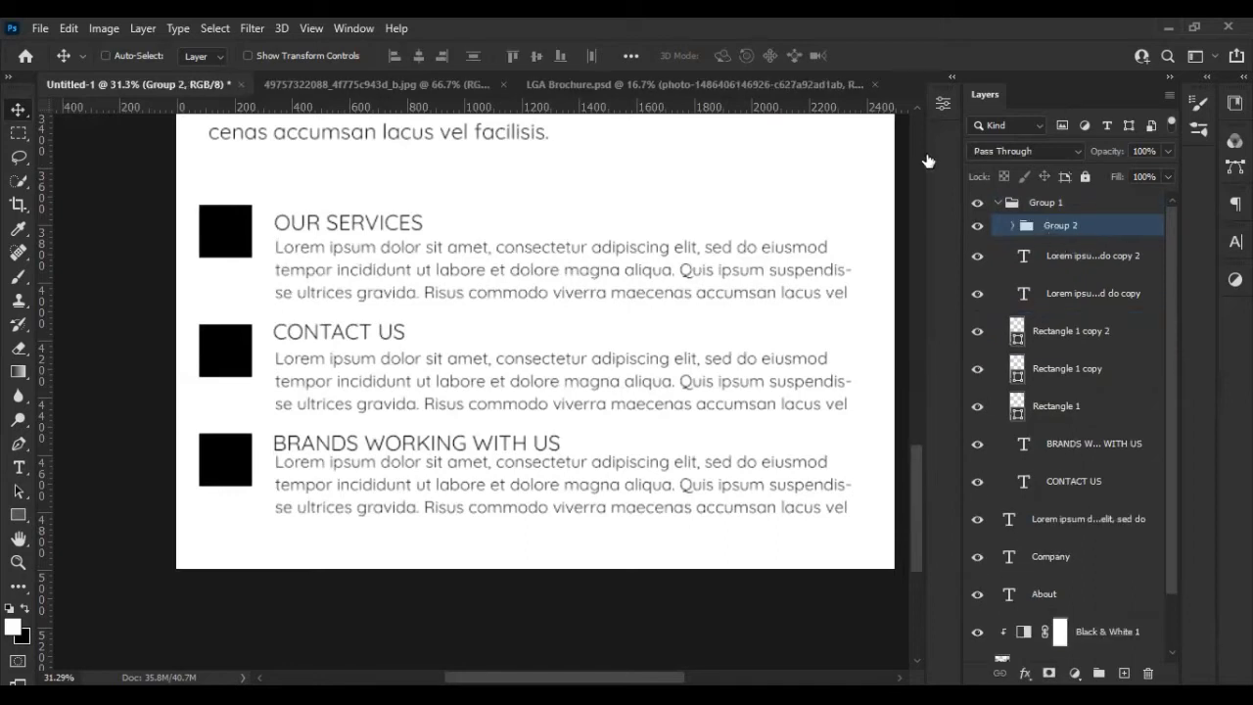
pyautogui.doubleClick(1060, 226)
pyautogui.write('Services')
pyautogui.press('Return')
# - Group the CONTACT US heading with its body text as the Contact group
pyautogui.keyDown('ctrl'); pyautogui.click(582, 272); pyautogui.keyUp('ctrl')
pyautogui.click(1073, 480)
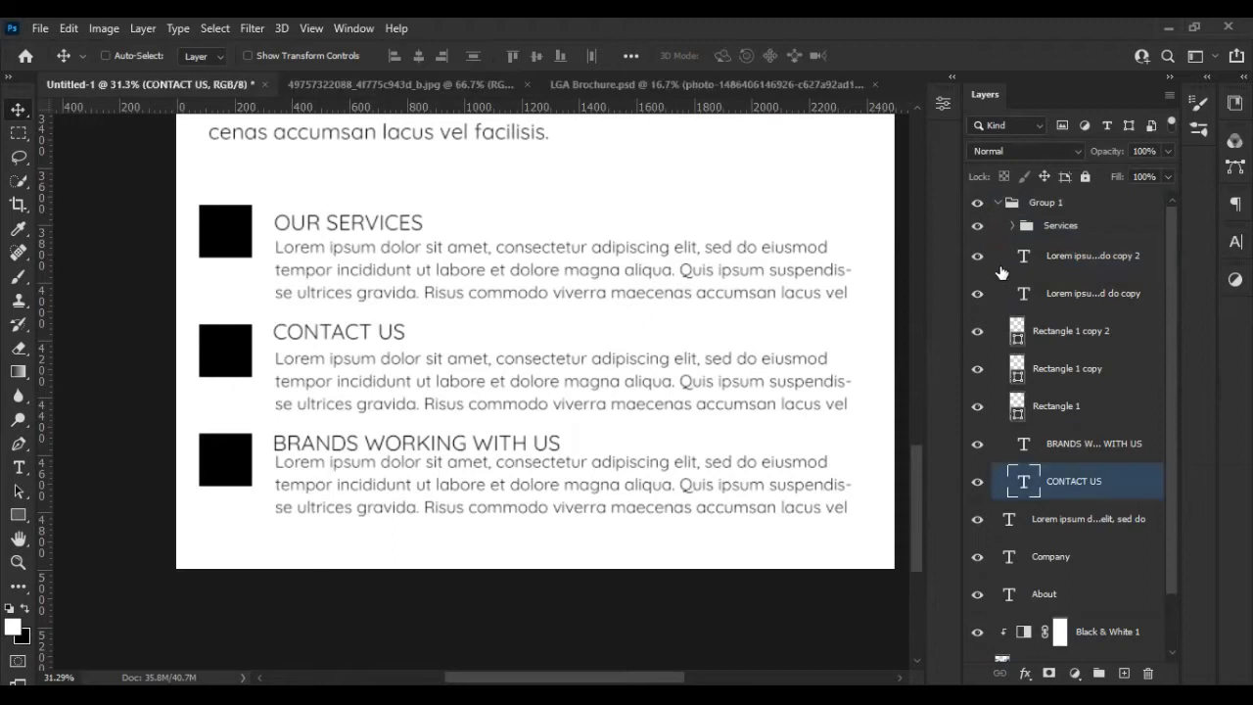
pyautogui.click(1098, 294)
pyautogui.keyDown('ctrl'); pyautogui.click(1073, 480); pyautogui.keyUp('ctrl')
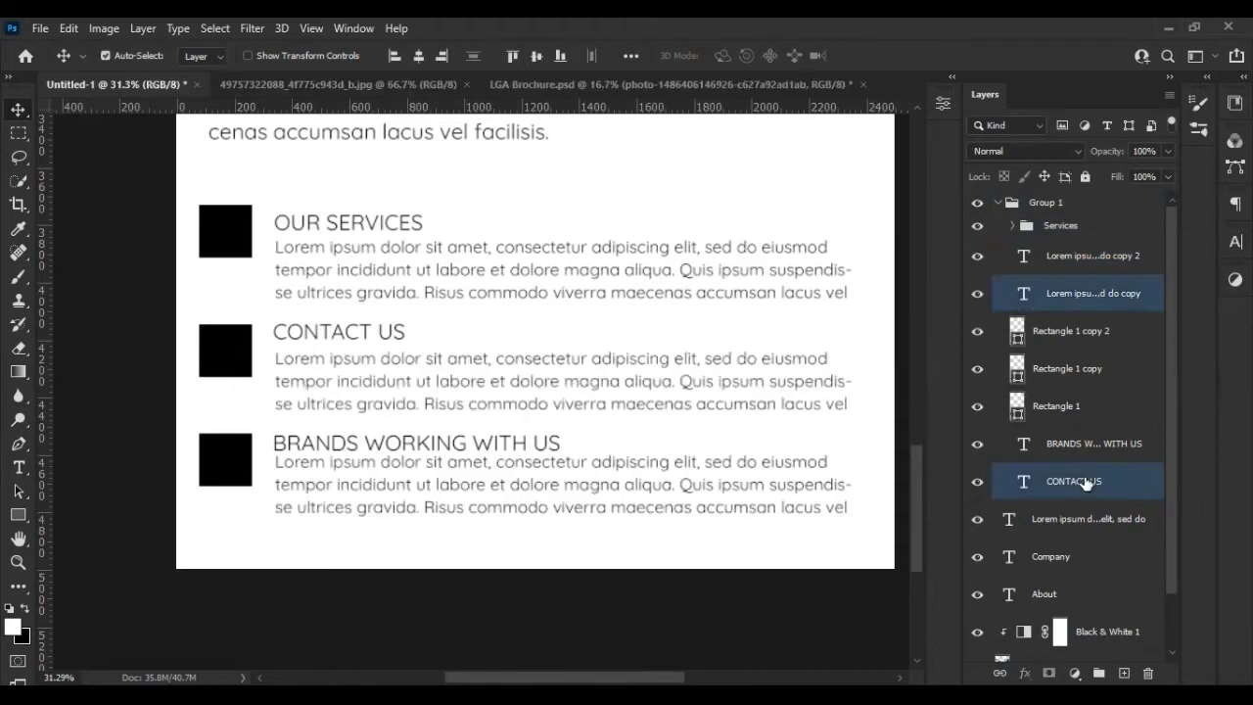
pyautogui.hotkey('ctrl', 'g')
pyautogui.press('Return')
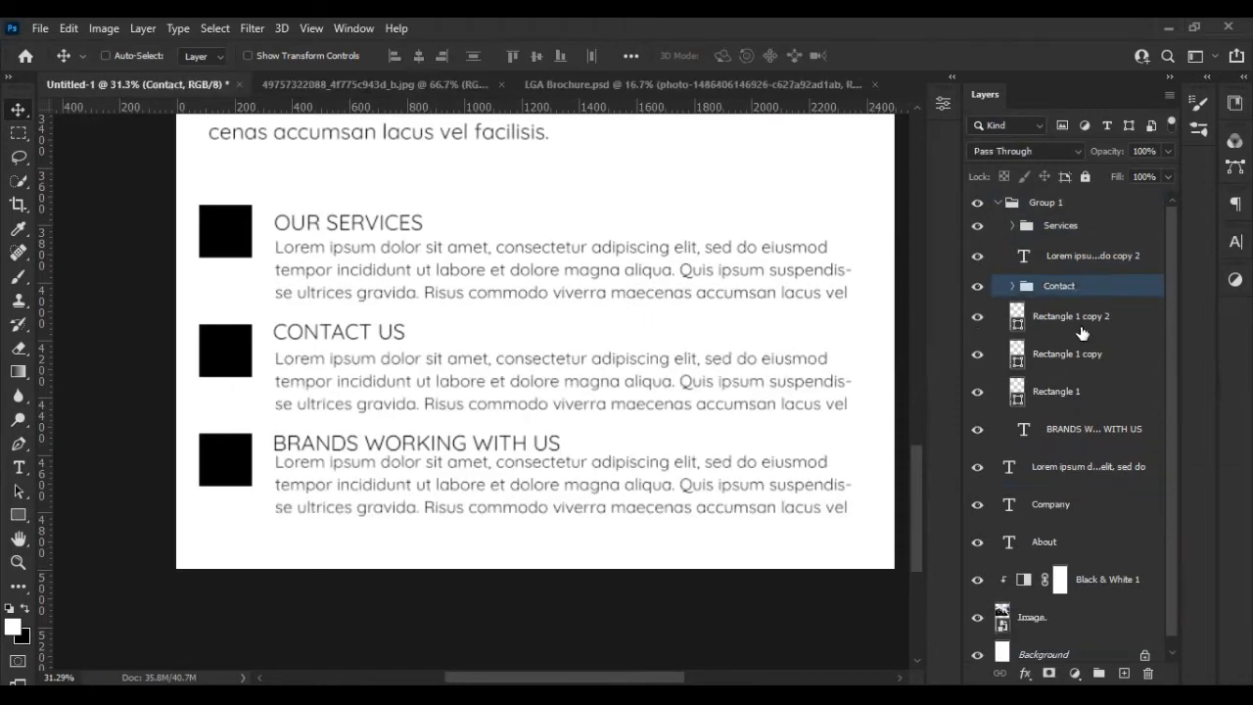
# - Group the BRANDS WORKING WITH US heading and its text into a group named Brand
pyautogui.click(1081, 330)
pyautogui.click(1099, 439)
pyautogui.keyDown('ctrl'); pyautogui.click(1107, 271); pyautogui.keyUp('ctrl')
pyautogui.hotkey('ctrl', 'g')
pyautogui.doubleClick(1055, 249)
pyautogui.write('Brand')
# - Move the Brands and Contact square layers into their section groups
pyautogui.click(1067, 304)
pyautogui.click(975, 301)
pyautogui.moveTo(1060, 242); pyautogui.dragTo(1057, 246)
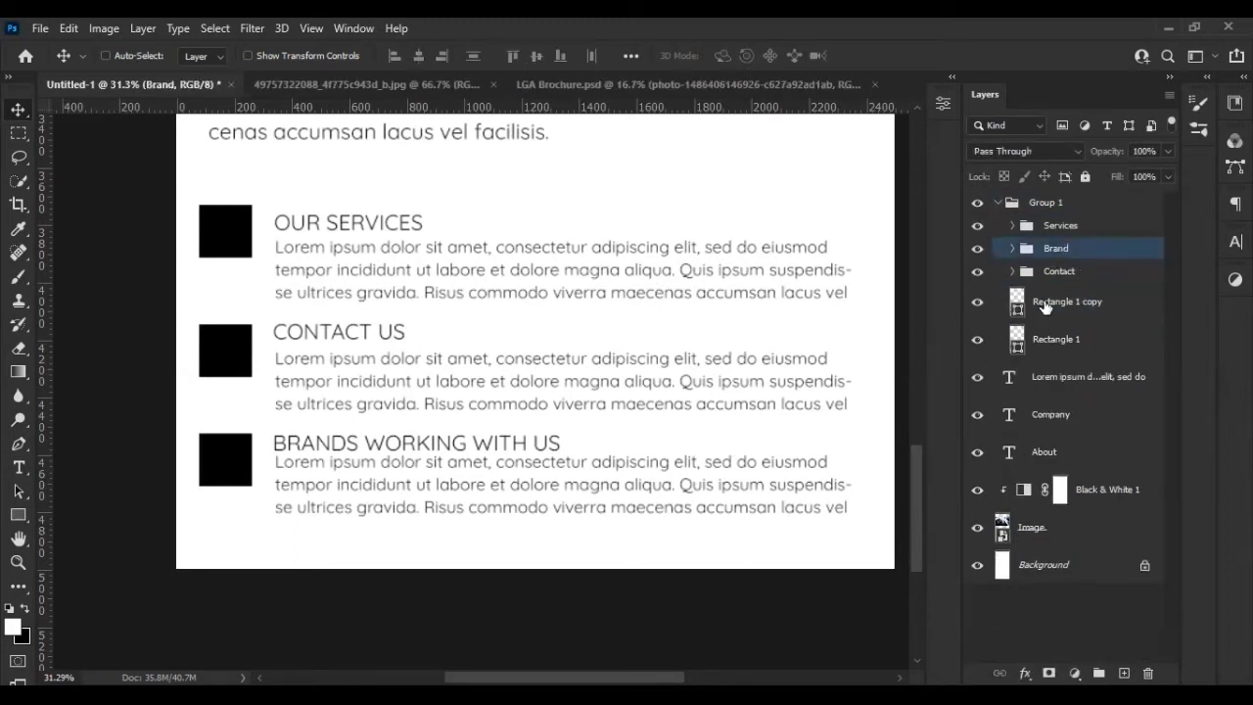
pyautogui.click(976, 301)
pyautogui.moveTo(1049, 304); pyautogui.dragTo(1059, 225)
# - Expand Group 1 and the Services group, selecting the OUR SERVICES heading and body text
pyautogui.click(998, 203)
pyautogui.click(997, 202)
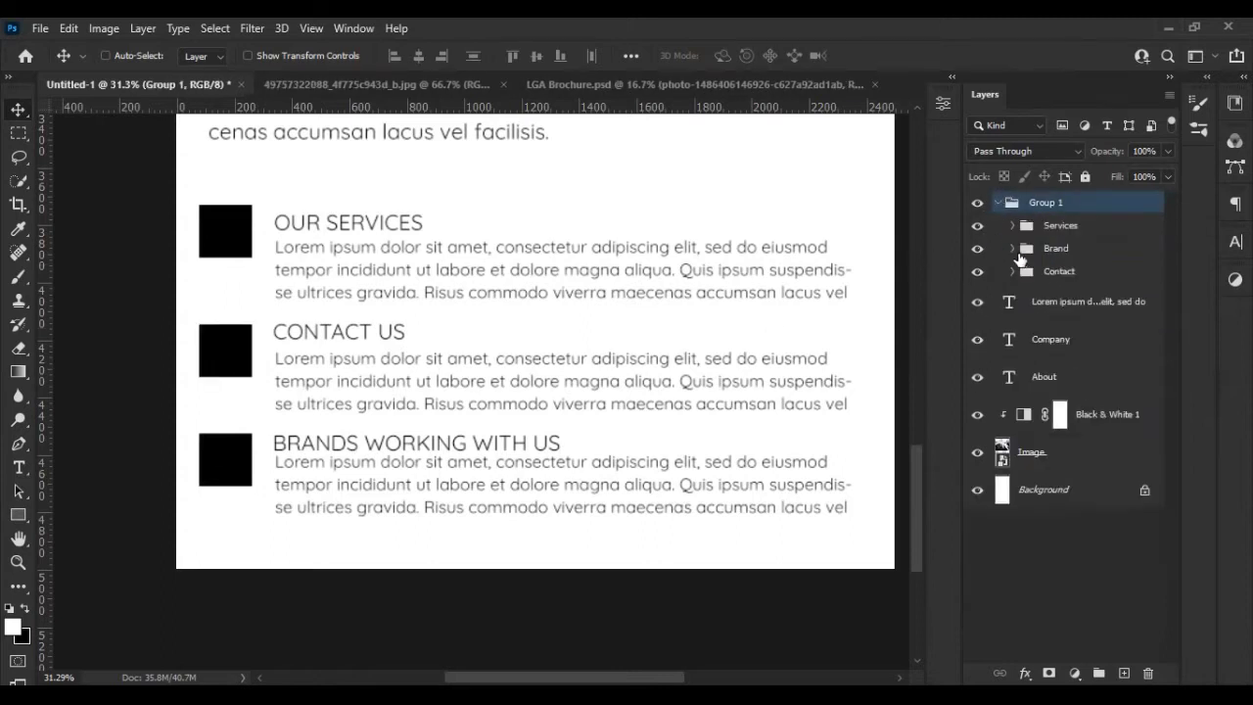
pyautogui.click(1011, 225)
pyautogui.click(1098, 293)
pyautogui.keyDown('shift'); pyautogui.click(1104, 331); pyautogui.keyUp('shift')
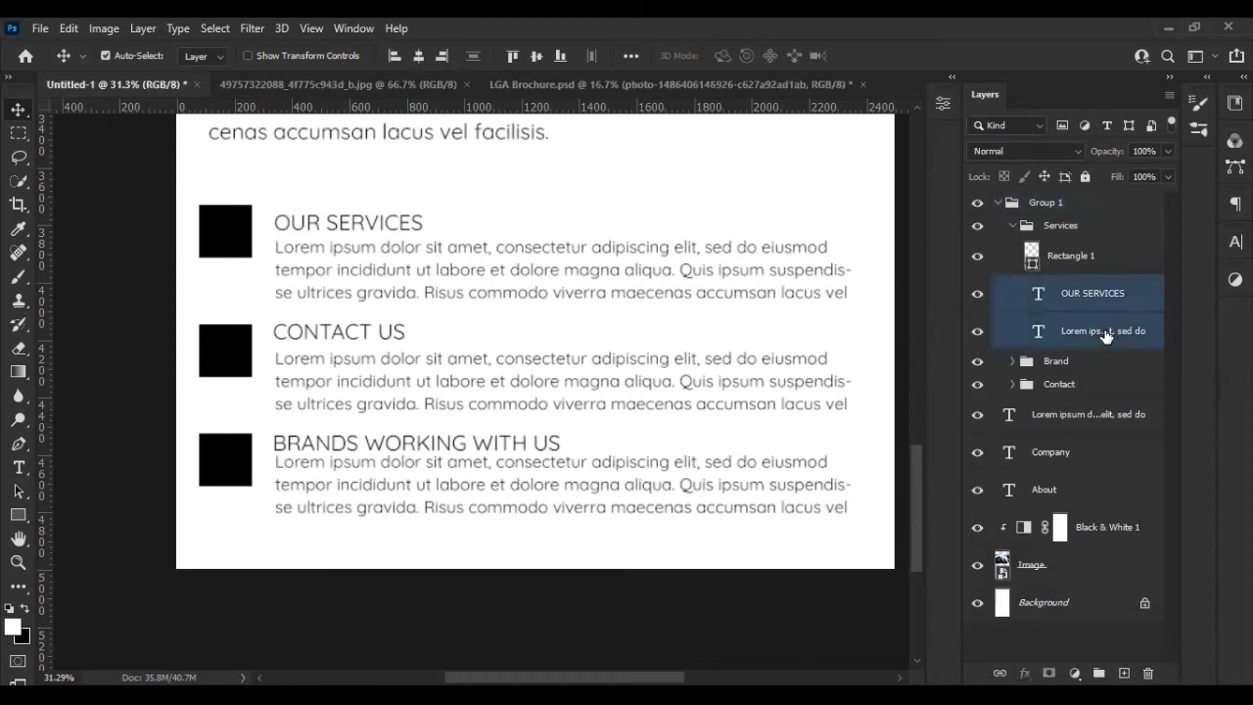
# - Nudge the Services text toward its square and shift the CONTACT US heading and text left
pyautogui.moveTo(333, 224); pyautogui.dragTo(325, 215)
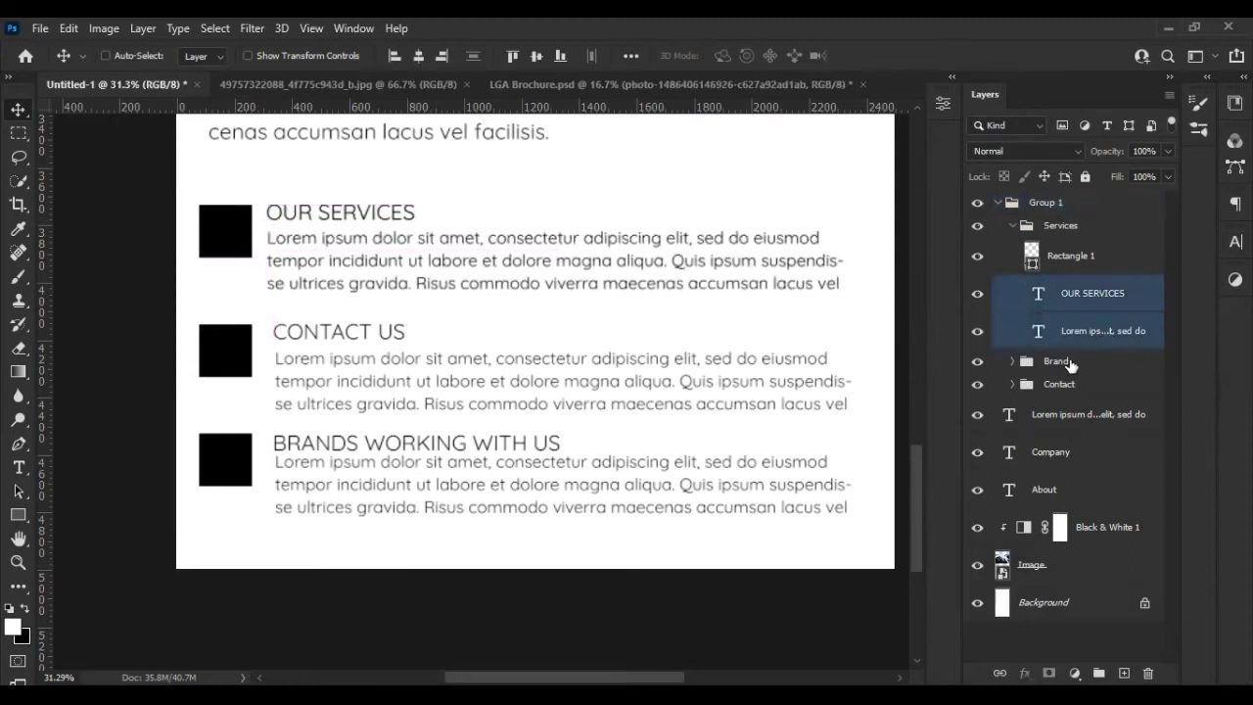
pyautogui.click(1012, 384)
pyautogui.click(1076, 454)
pyautogui.click(1089, 491)
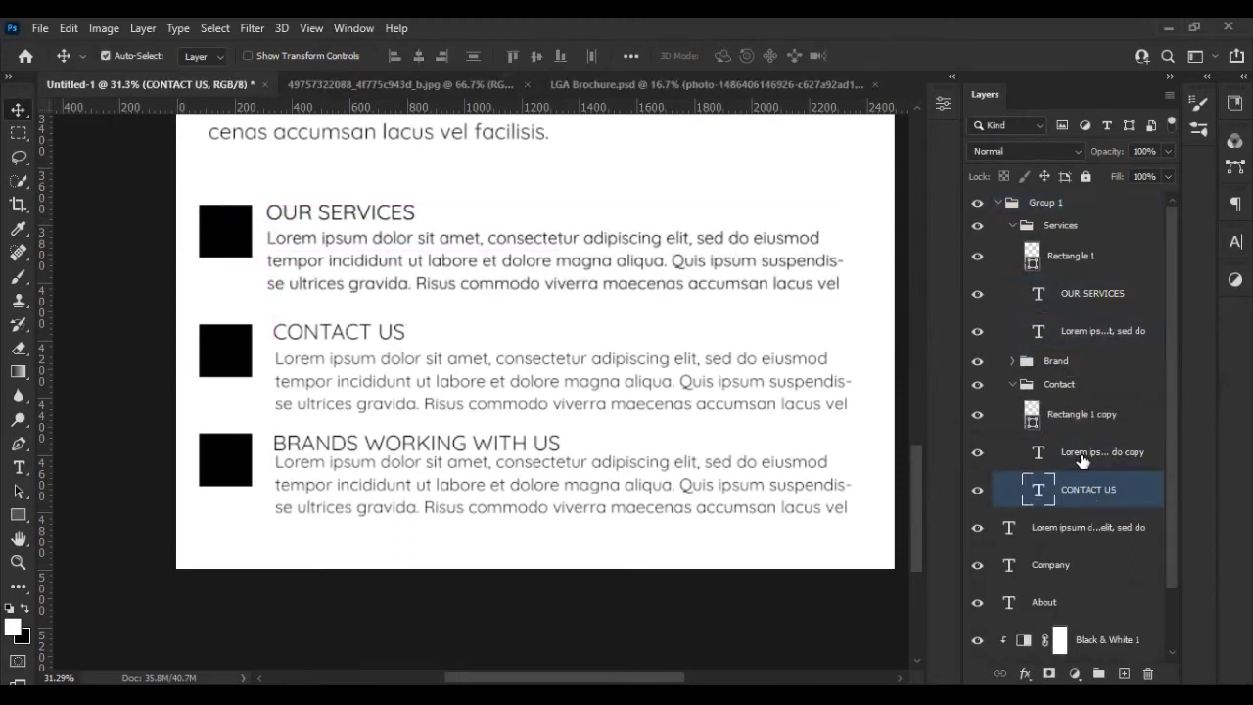
pyautogui.keyDown('shift'); pyautogui.click(1043, 467); pyautogui.keyUp('shift')
pyautogui.moveTo(342, 441); pyautogui.dragTo(334, 441)
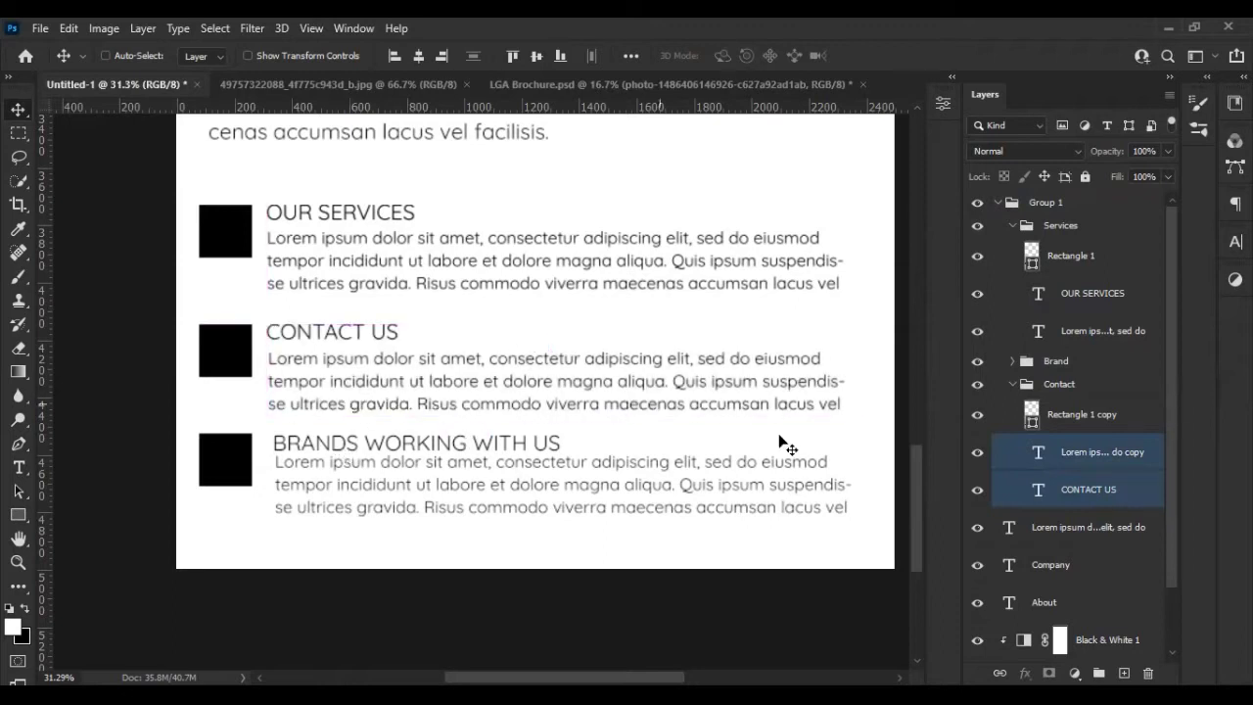
# - Shift the Brands heading and body text left to match the other sections
pyautogui.click(1011, 384)
pyautogui.click(1060, 294)
pyautogui.click(1012, 225)
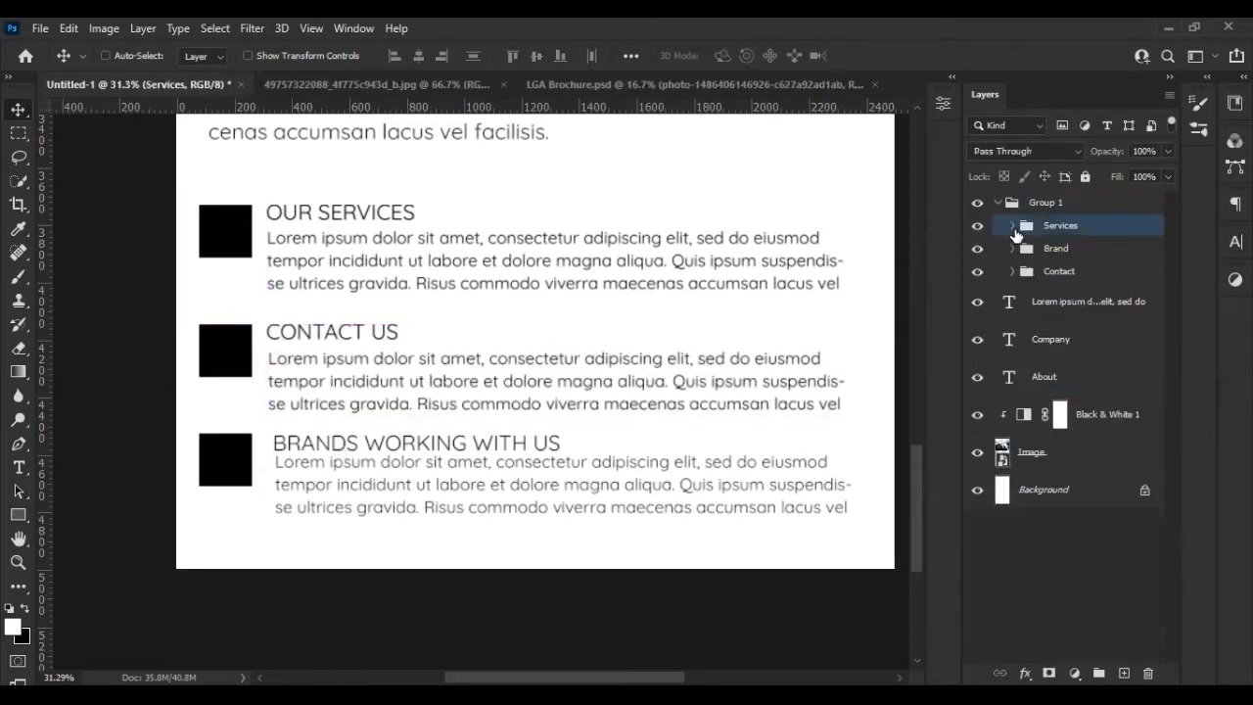
pyautogui.click(1011, 249)
pyautogui.click(1087, 316)
pyautogui.keyDown('shift'); pyautogui.click(1088, 353); pyautogui.keyUp('shift')
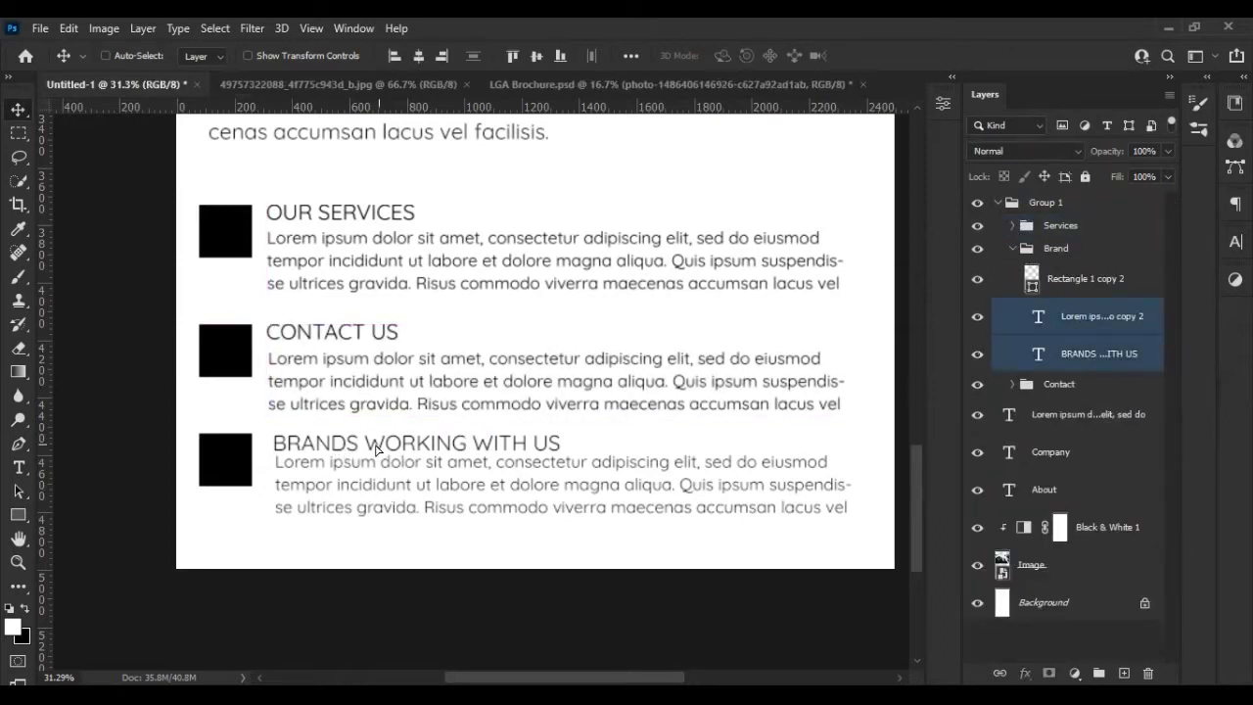
pyautogui.moveTo(374, 448); pyautogui.dragTo(368, 448)
pyautogui.scroll(-2, 671, 438)
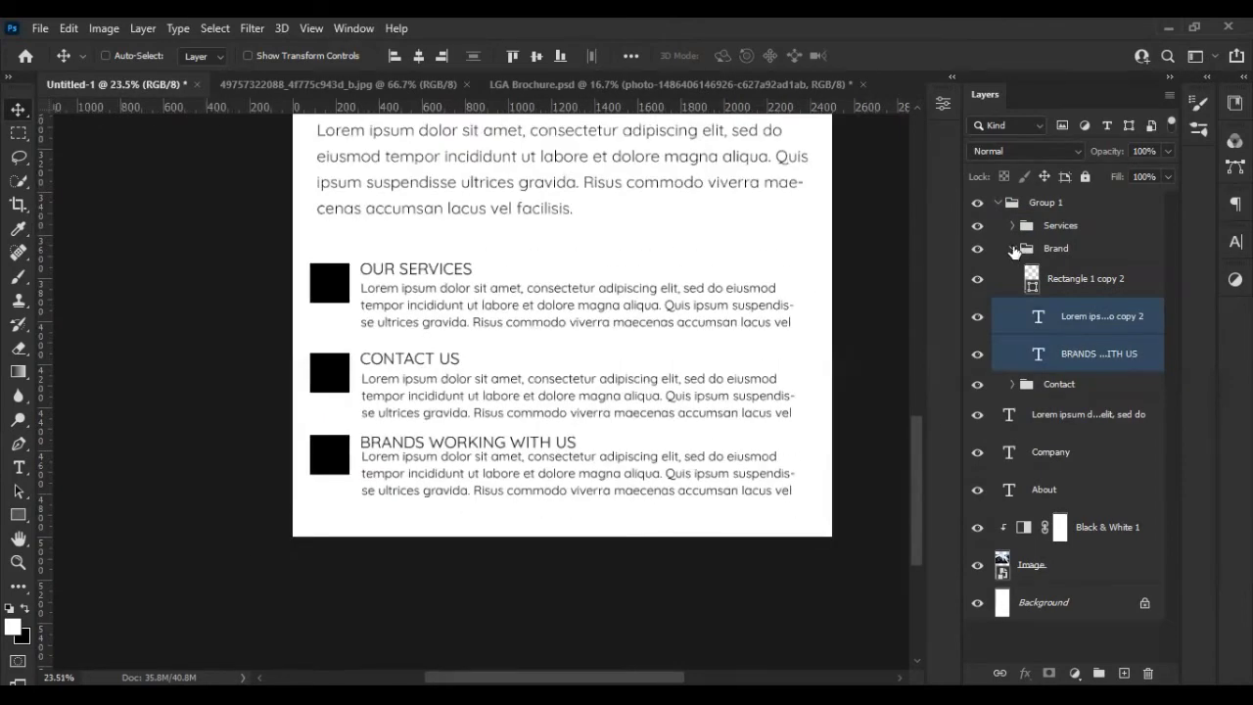
# - Distribute the Services, Contact and Brand groups by vertical centers
pyautogui.click(1012, 248)
pyautogui.click(1060, 225)
pyautogui.keyDown('shift'); pyautogui.click(1059, 271); pyautogui.keyUp('shift')
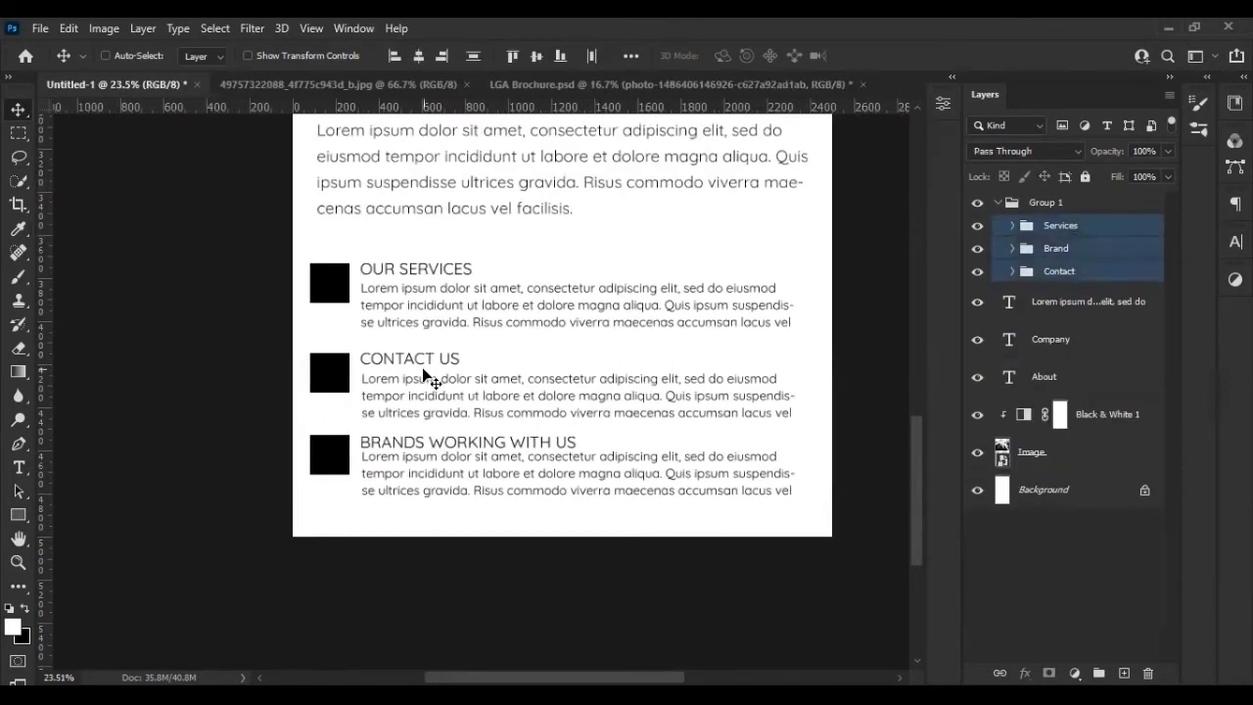
pyautogui.click(472, 61)
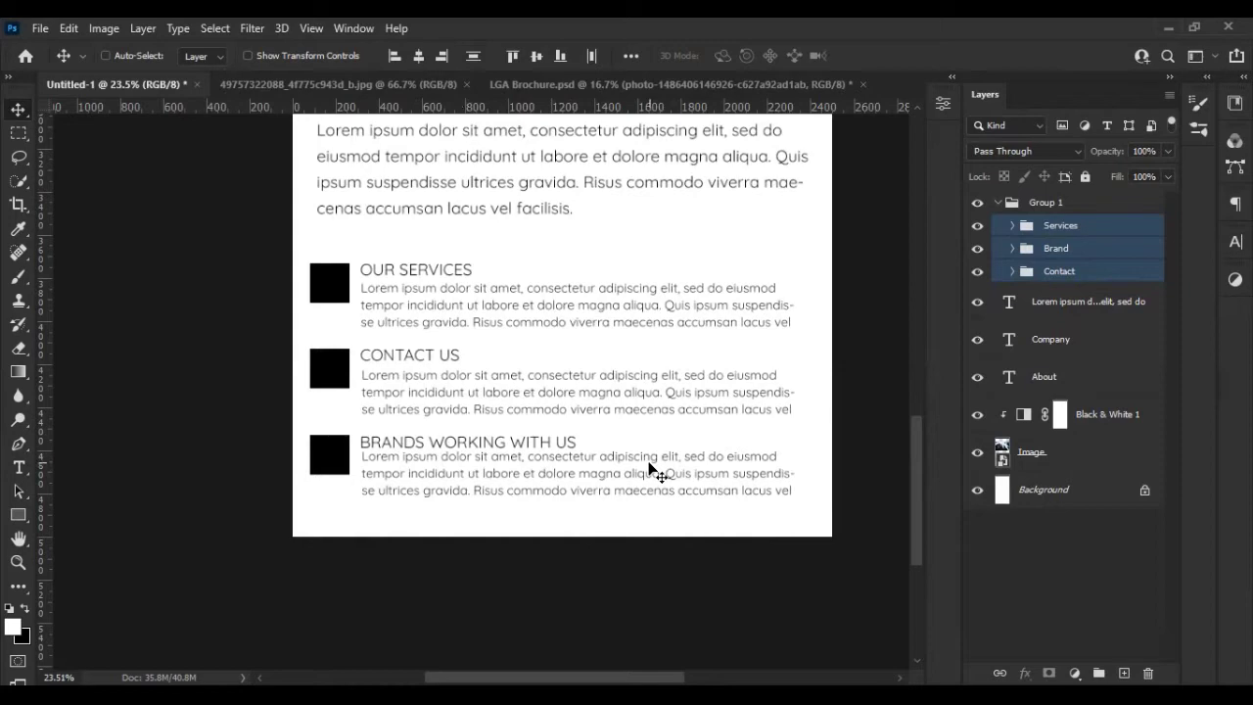
pyautogui.scroll(-2, 646, 509)
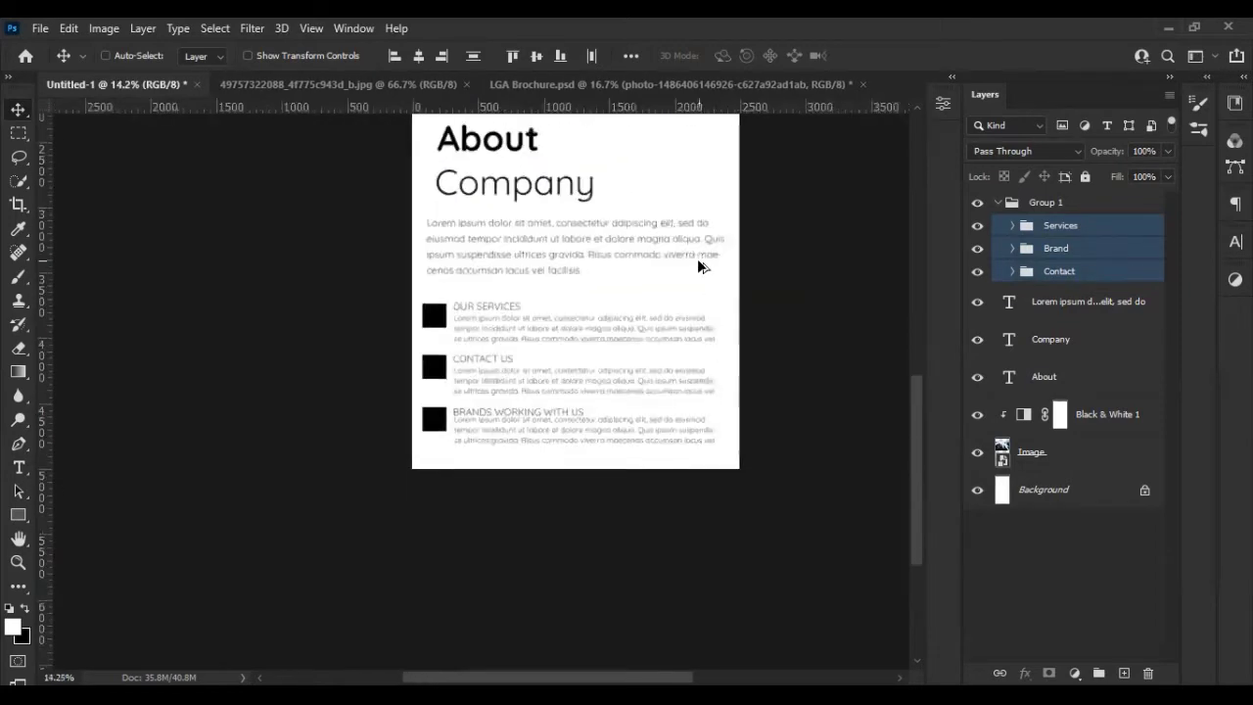
# - Scroll over the finished brochure page and collapse Group 1 in the Layers panel
pyautogui.scroll(-1, 701, 265)
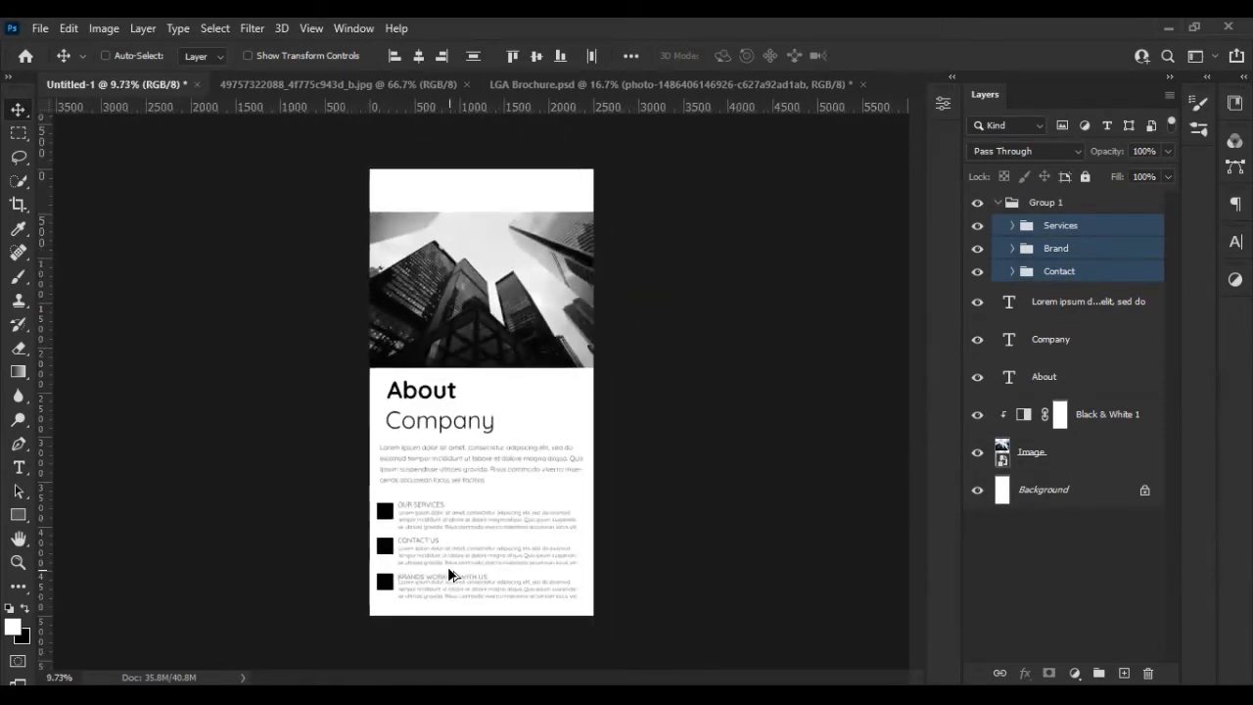
pyautogui.scroll(1, 510, 526)
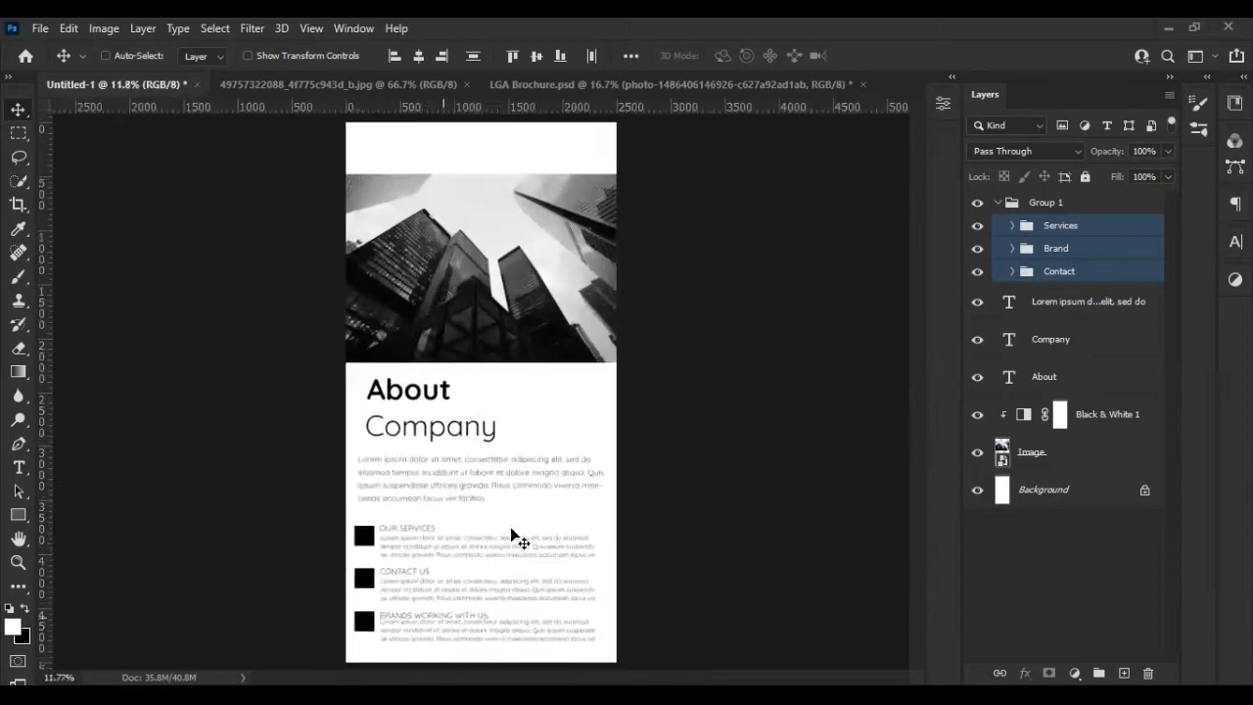
pyautogui.scroll(1, 510, 527)
pyautogui.scroll(1, 461, 525)
pyautogui.scroll(-2, 531, 428)
pyautogui.scroll(-2, 545, 363)
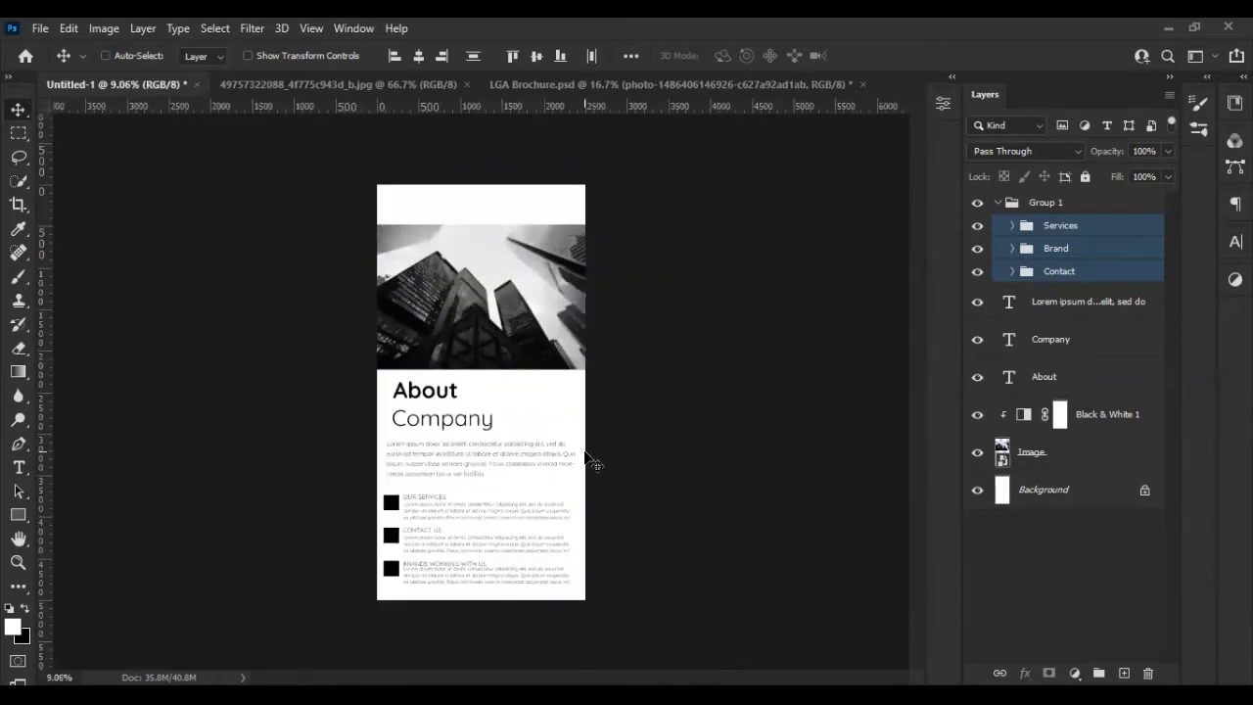
pyautogui.click(997, 202)
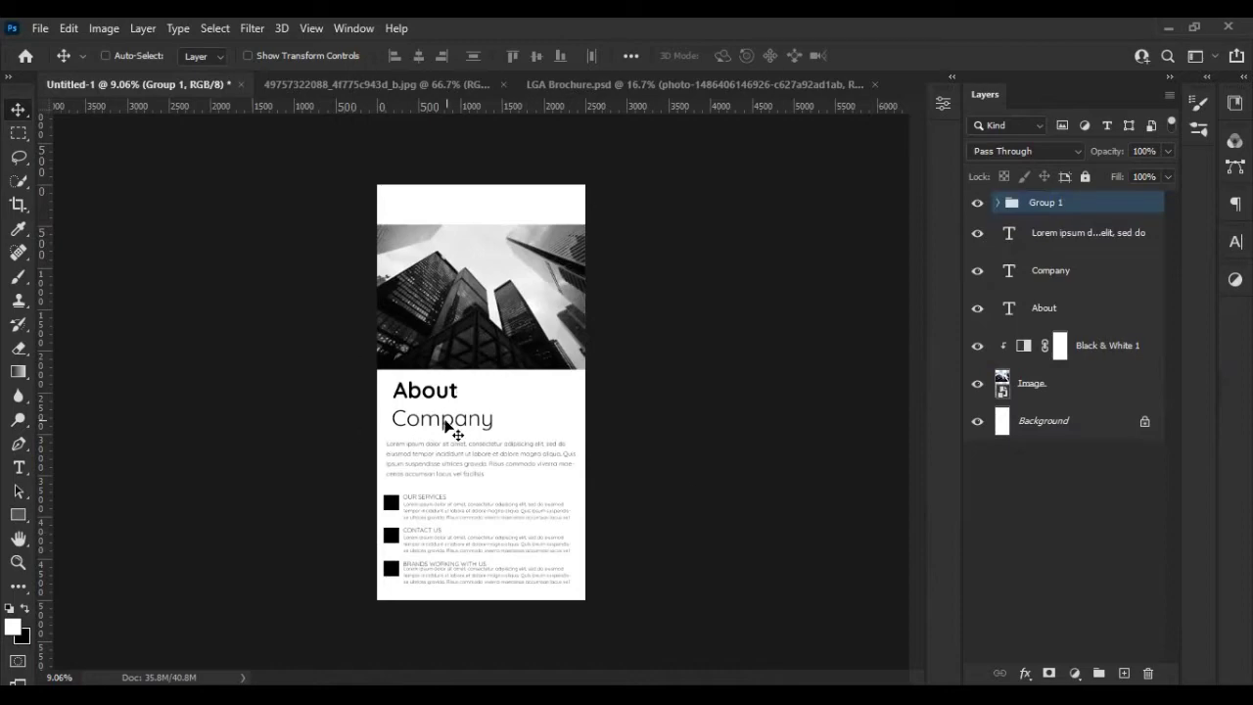
# - Nudge the Brands body text layer down slightly
pyautogui.scroll(1, 458, 488)
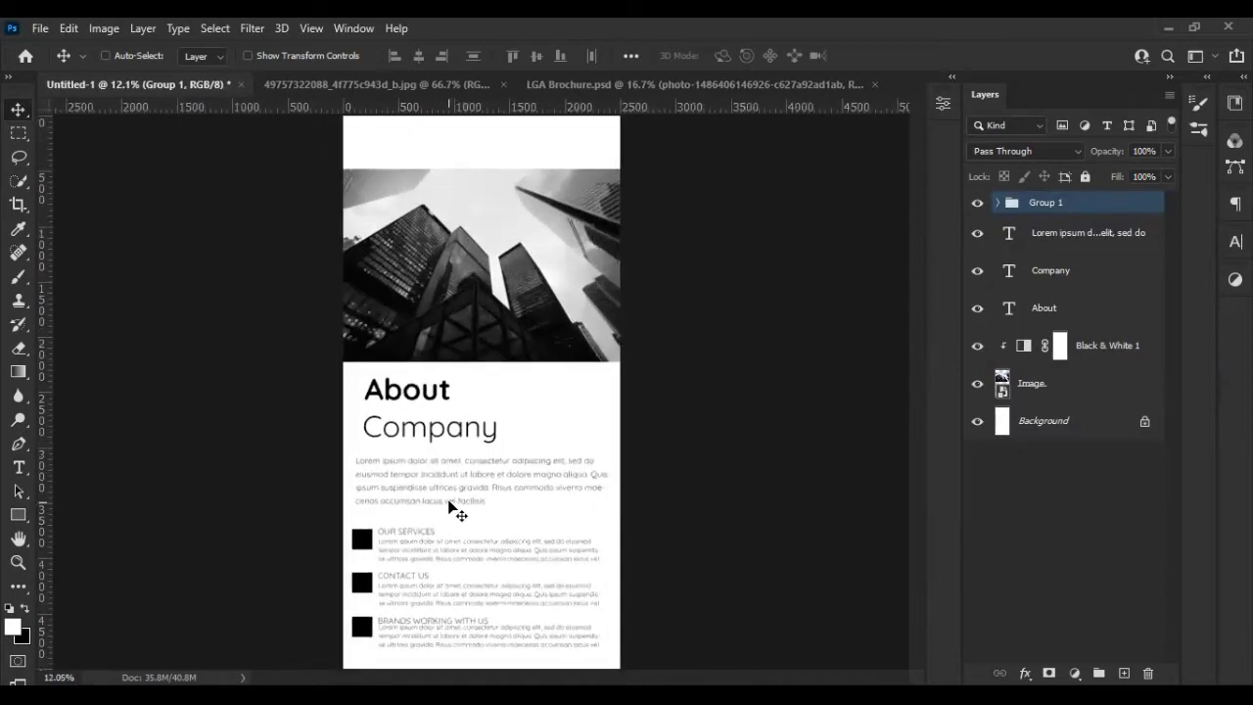
pyautogui.scroll(-1, 482, 460)
pyautogui.scroll(2, 481, 509)
pyautogui.scroll(-2, 481, 372)
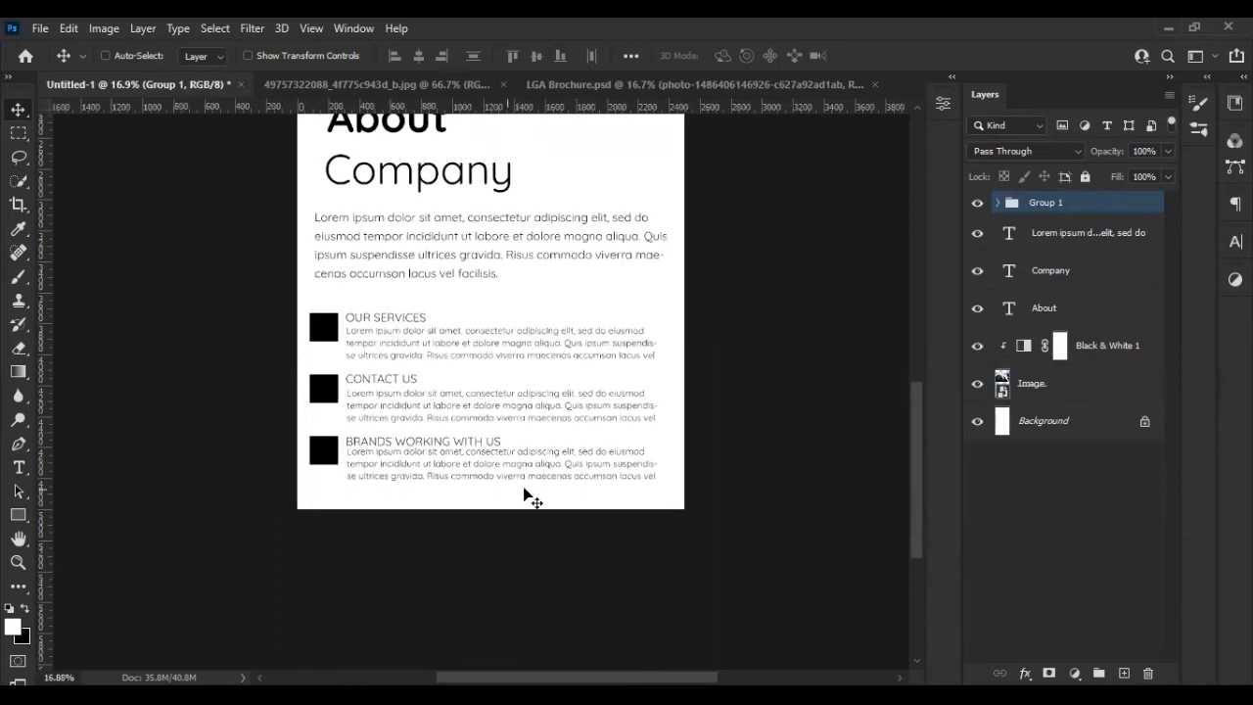
pyautogui.scroll(1, 435, 438)
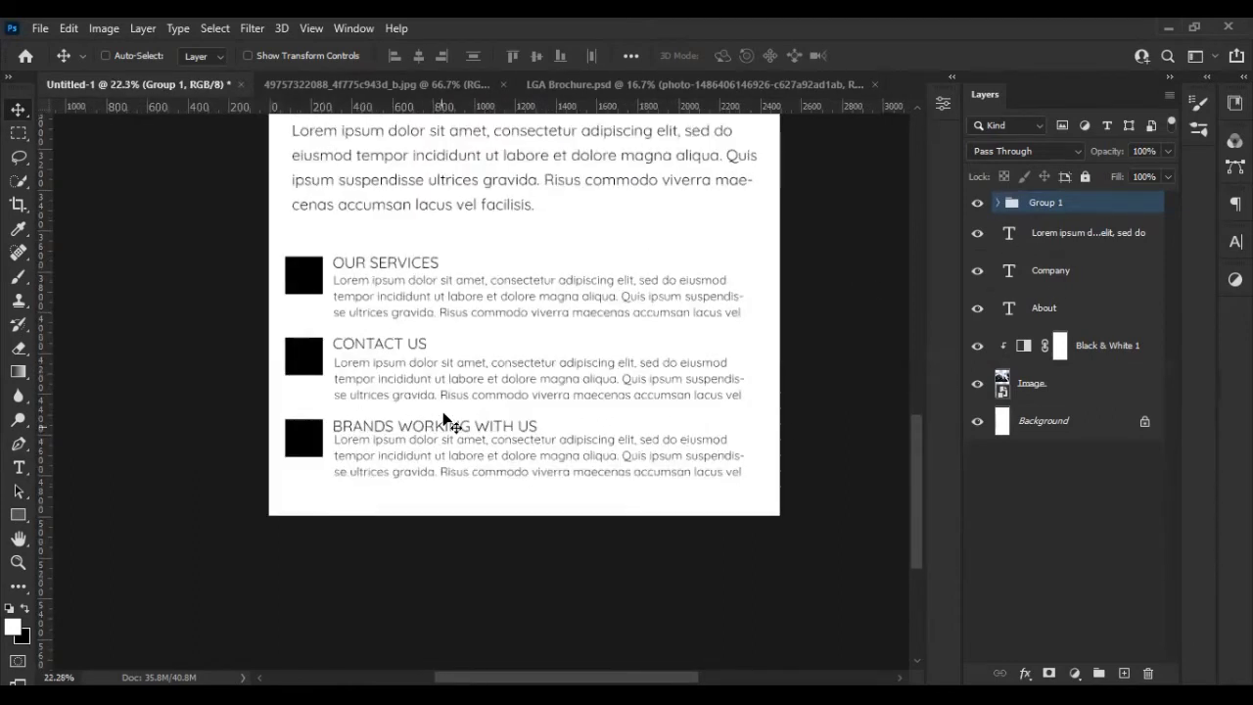
pyautogui.click(997, 202)
pyautogui.click(1013, 247)
pyautogui.click(1080, 323)
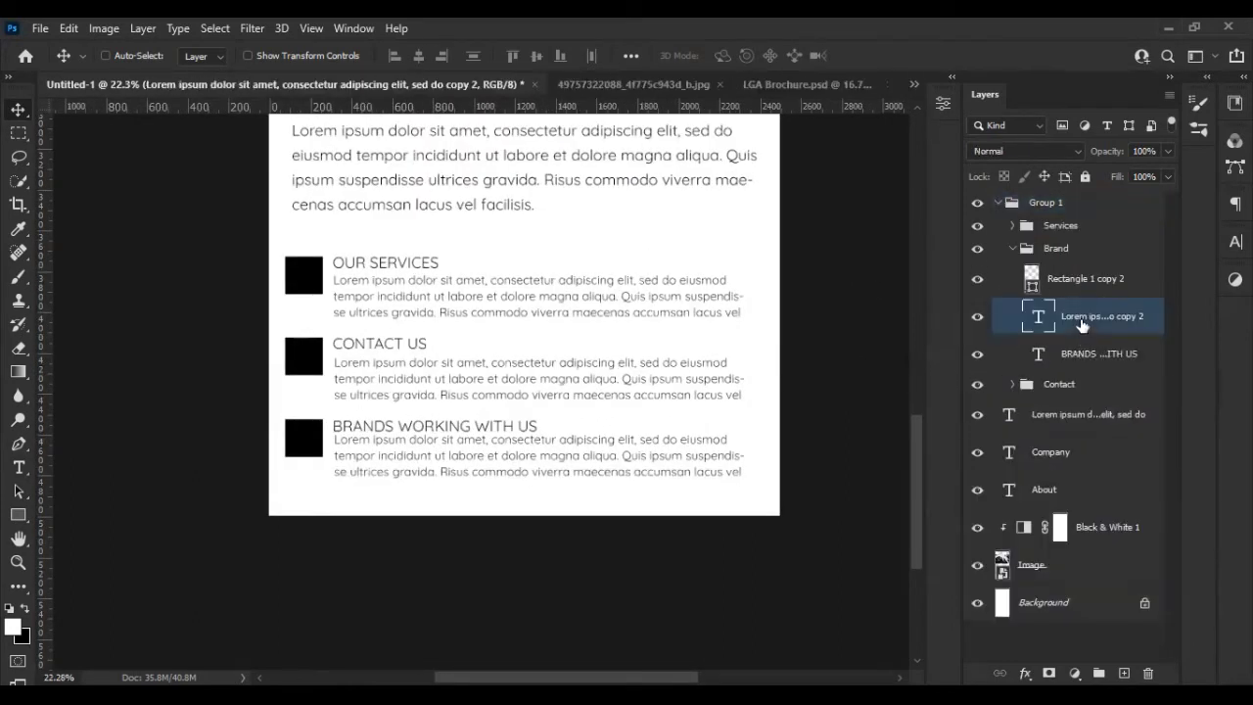
pyautogui.hotkey('shift', 'Down')
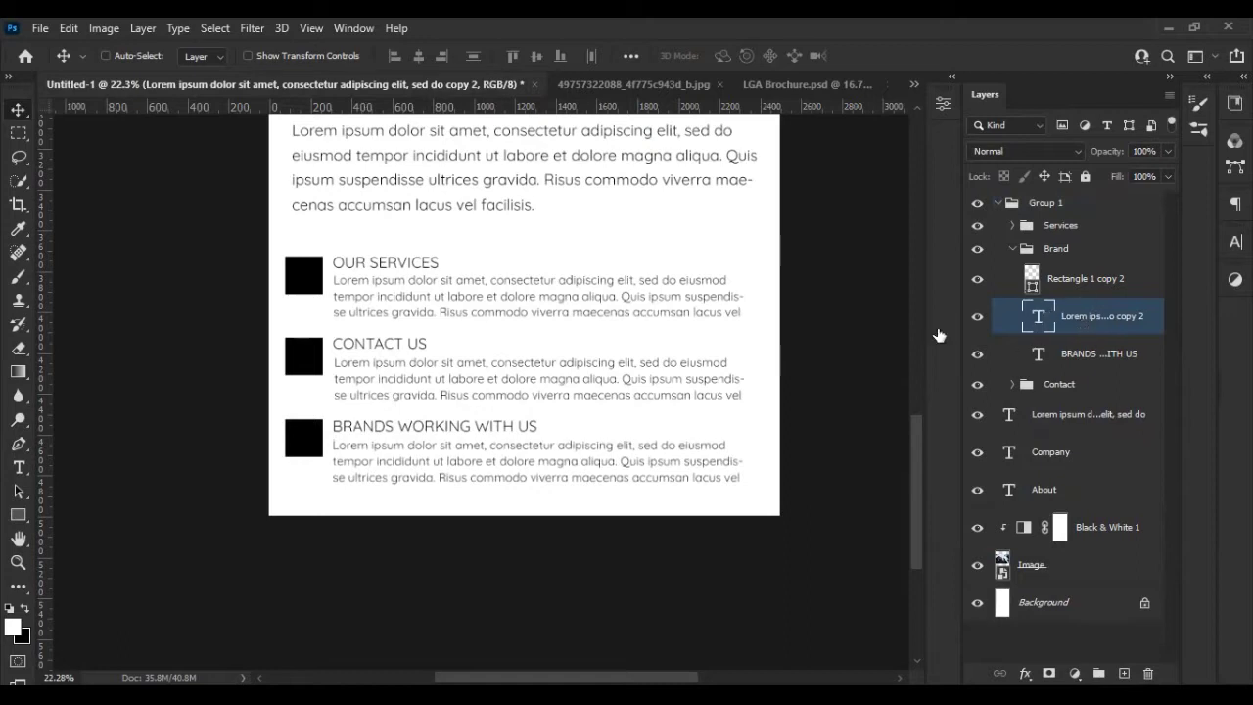
# - Trim the Brands body text to a short line ending in 'facilisis.'
pyautogui.doubleClick(1038, 316)
pyautogui.click(732, 471)
pyautogui.moveTo(741, 480); pyautogui.dragTo(720, 446)
pyautogui.click(719, 455)
pyautogui.press('BackSpace')
pyautogui.click(875, 56)
pyautogui.press('v')
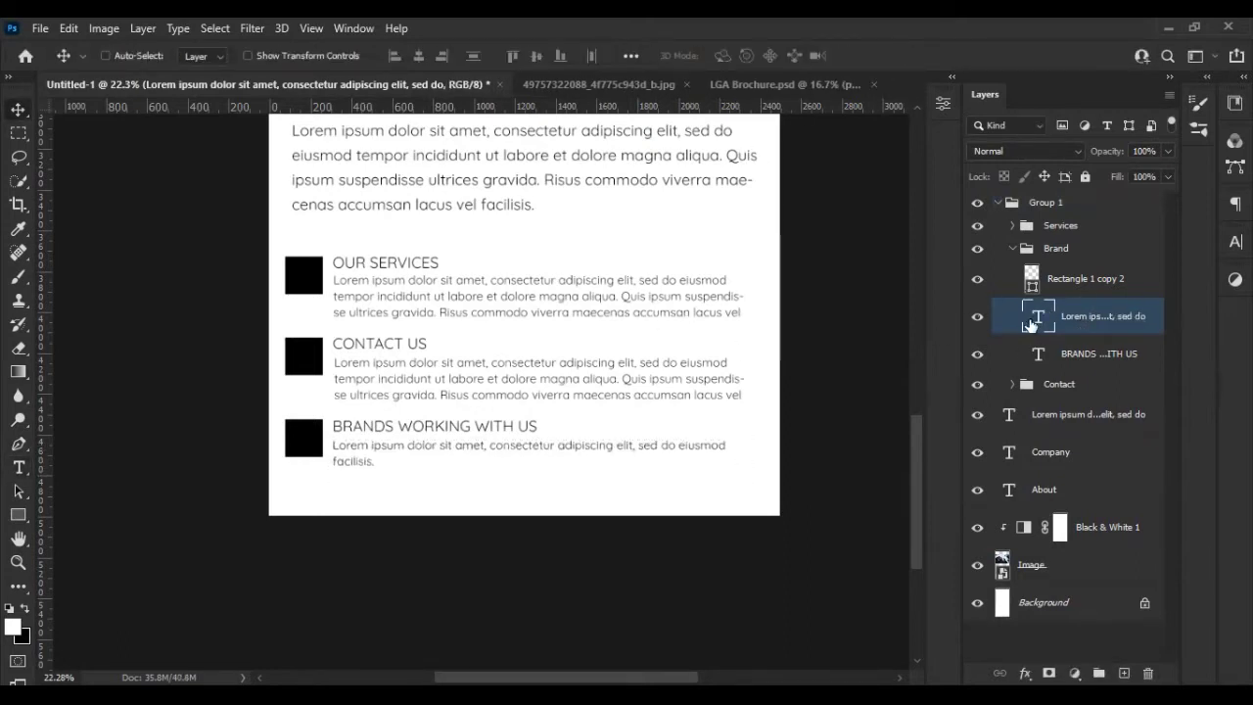
# - Trim the Contact body text to a short line ending in 'facilisis.'
pyautogui.click(1012, 248)
pyautogui.click(1012, 225)
pyautogui.click(1012, 225)
pyautogui.click(1012, 271)
pyautogui.doubleClick(1038, 338)
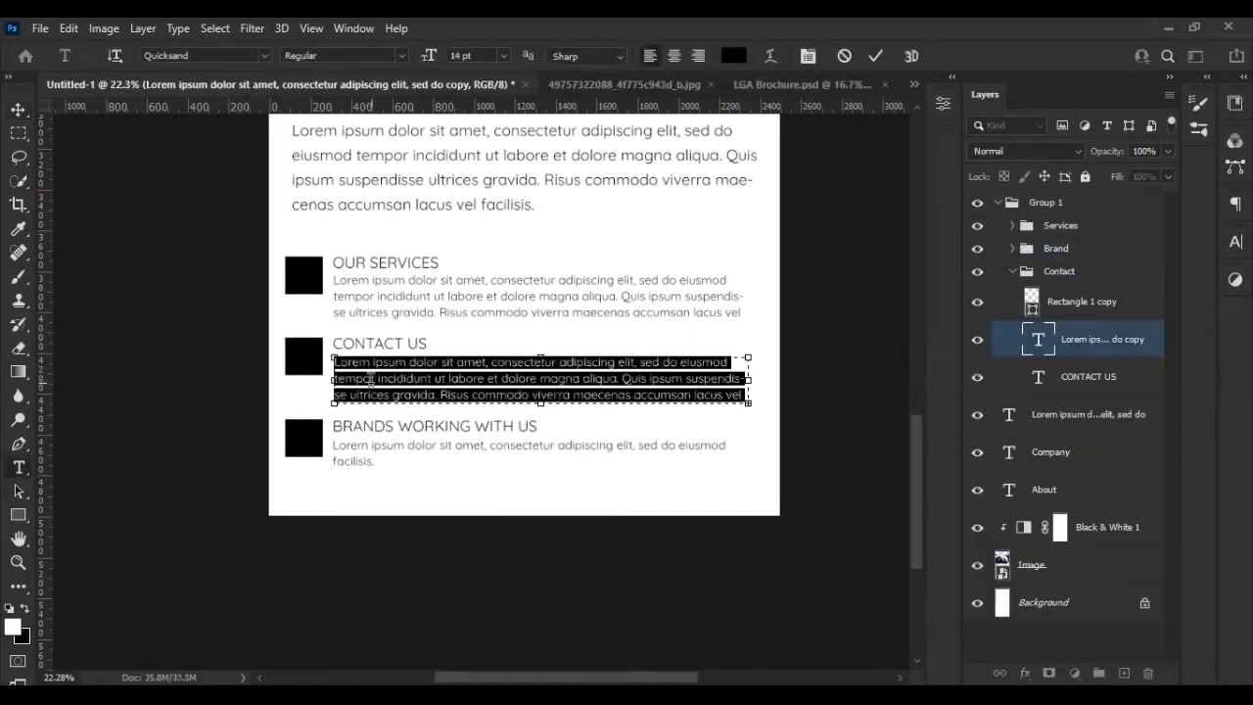
pyautogui.moveTo(372, 377); pyautogui.dragTo(839, 399)
pyautogui.press('BackSpace')
pyautogui.hotkey('ctrl', 'Return')
pyautogui.press('v')
# - Trim the Services body text to a short line ending in 'facilisis.'
pyautogui.click(1037, 271)
pyautogui.click(1018, 226)
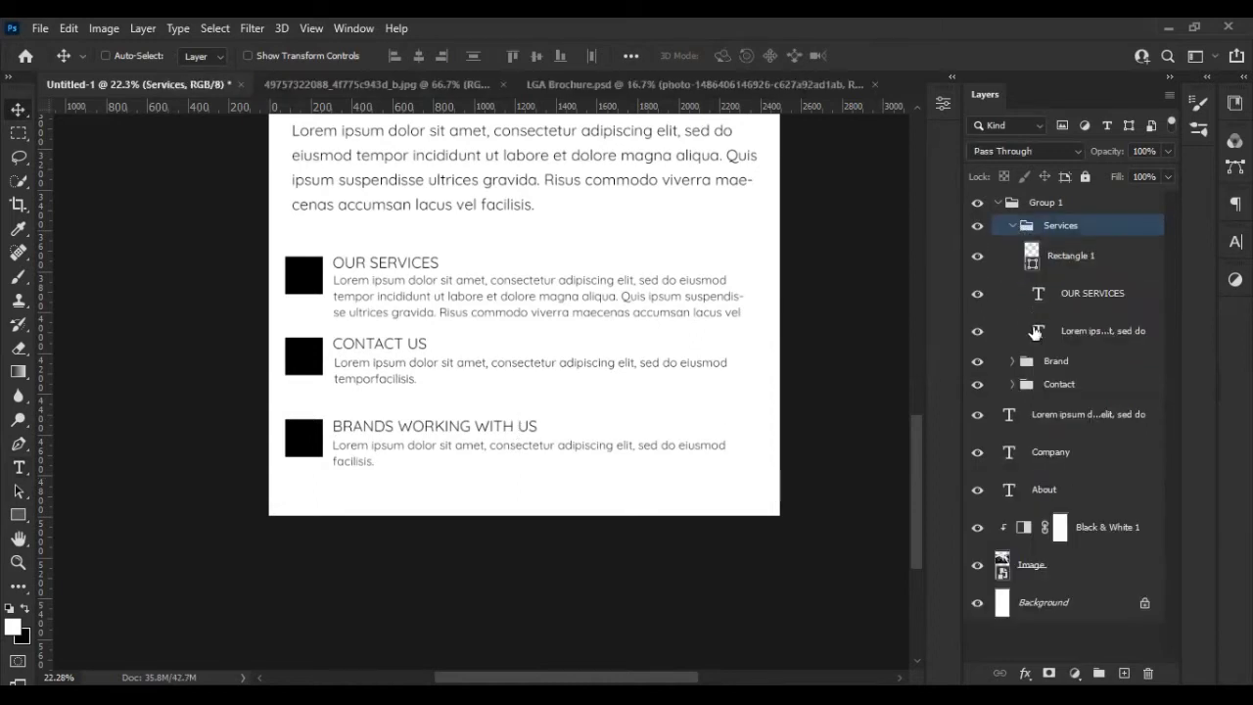
pyautogui.doubleClick(1037, 330)
pyautogui.moveTo(379, 296); pyautogui.dragTo(915, 510)
pyautogui.press('BackSpace')
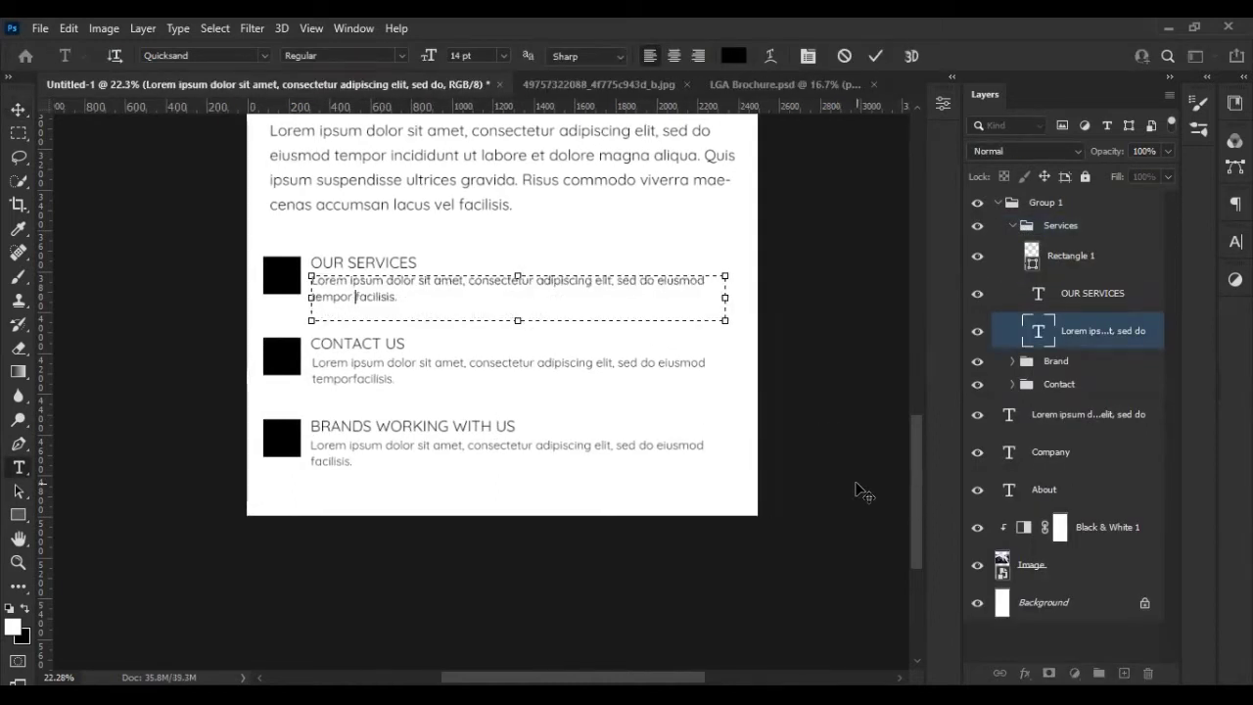
pyautogui.click(875, 56)
pyautogui.press('v')
pyautogui.scroll(-2, 333, 475)
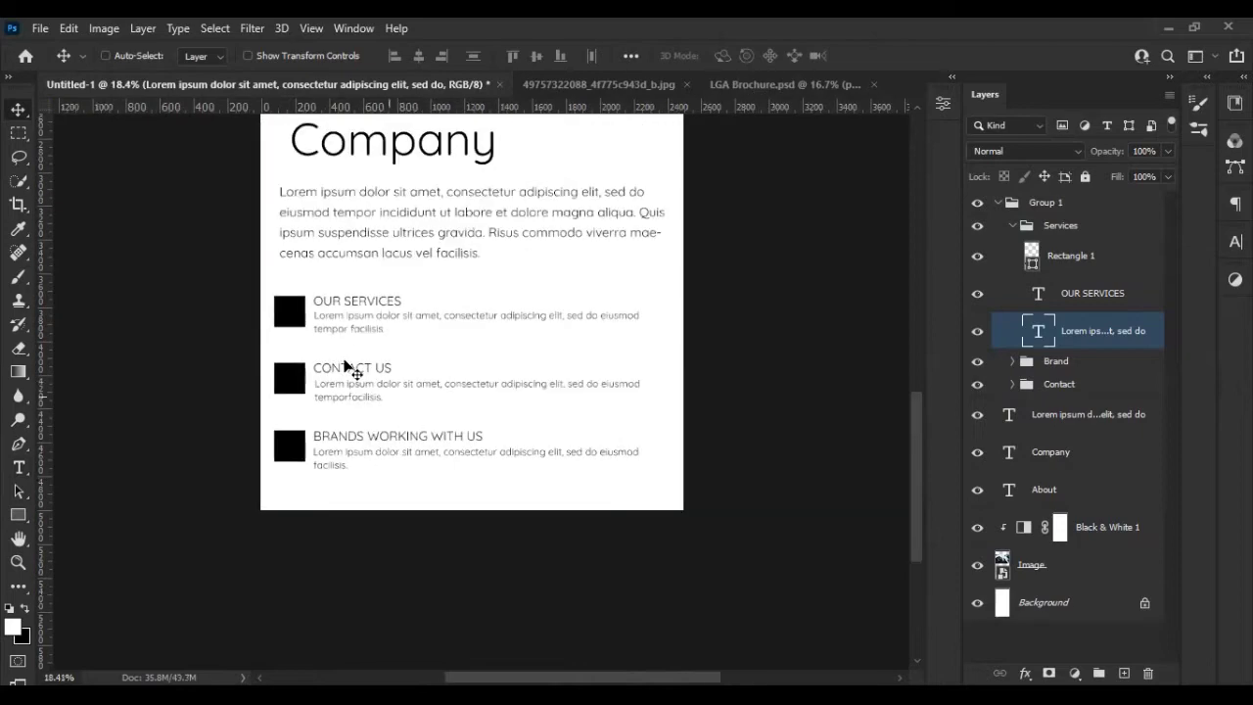
# - Check the LGA Brochure.psd document, then return to the Untitled-1 brochure
pyautogui.scroll(-3, 453, 511)
pyautogui.scroll(5, 392, 421)
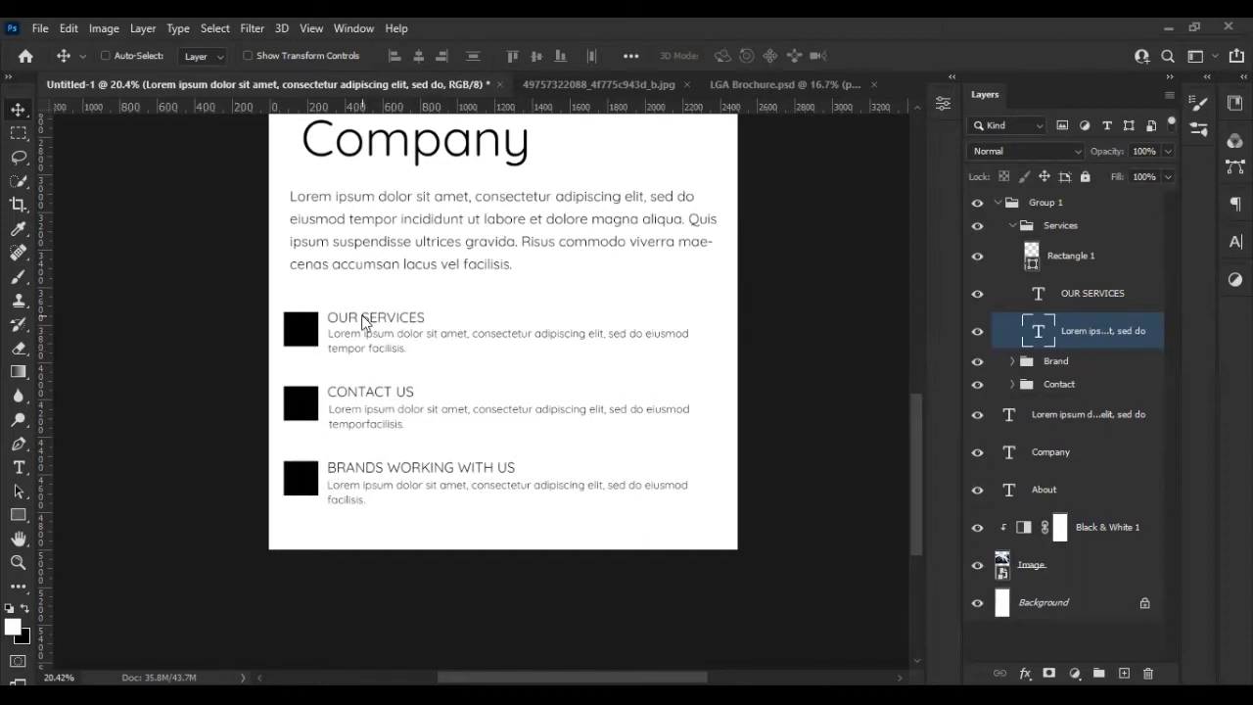
pyautogui.scroll(-1, 489, 406)
pyautogui.scroll(1, 491, 404)
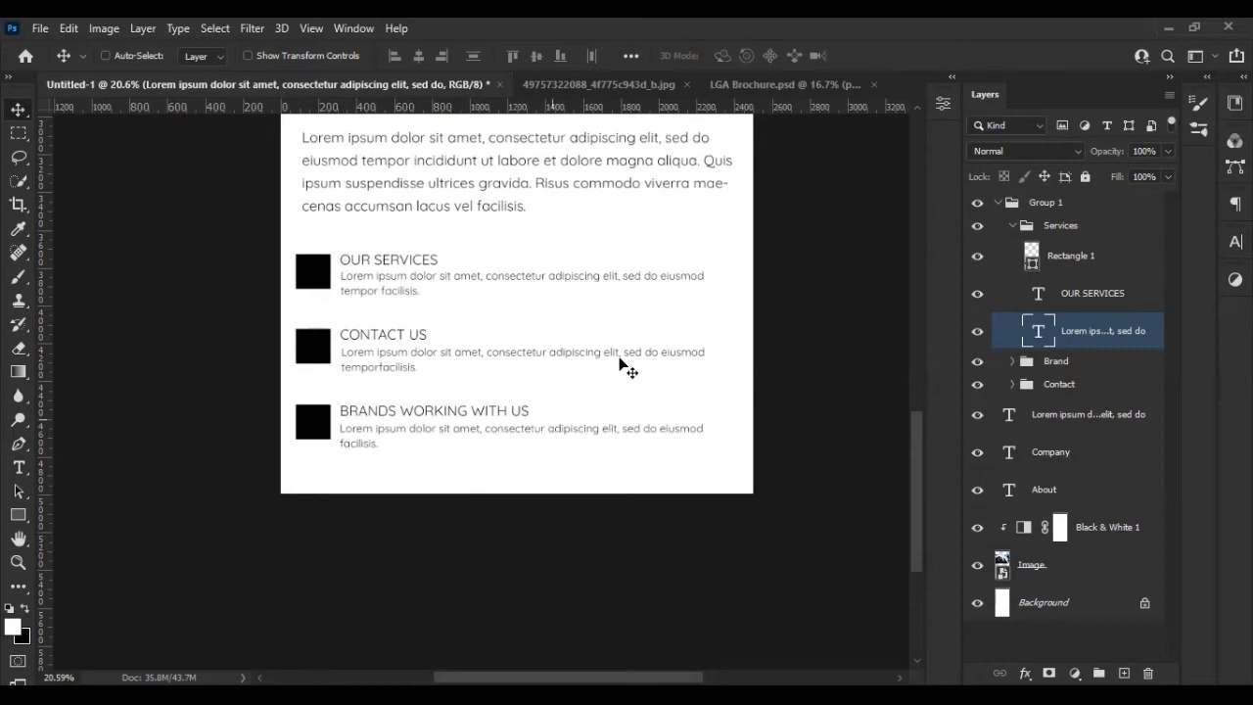
pyautogui.scroll(2, 568, 382)
pyautogui.click(788, 85)
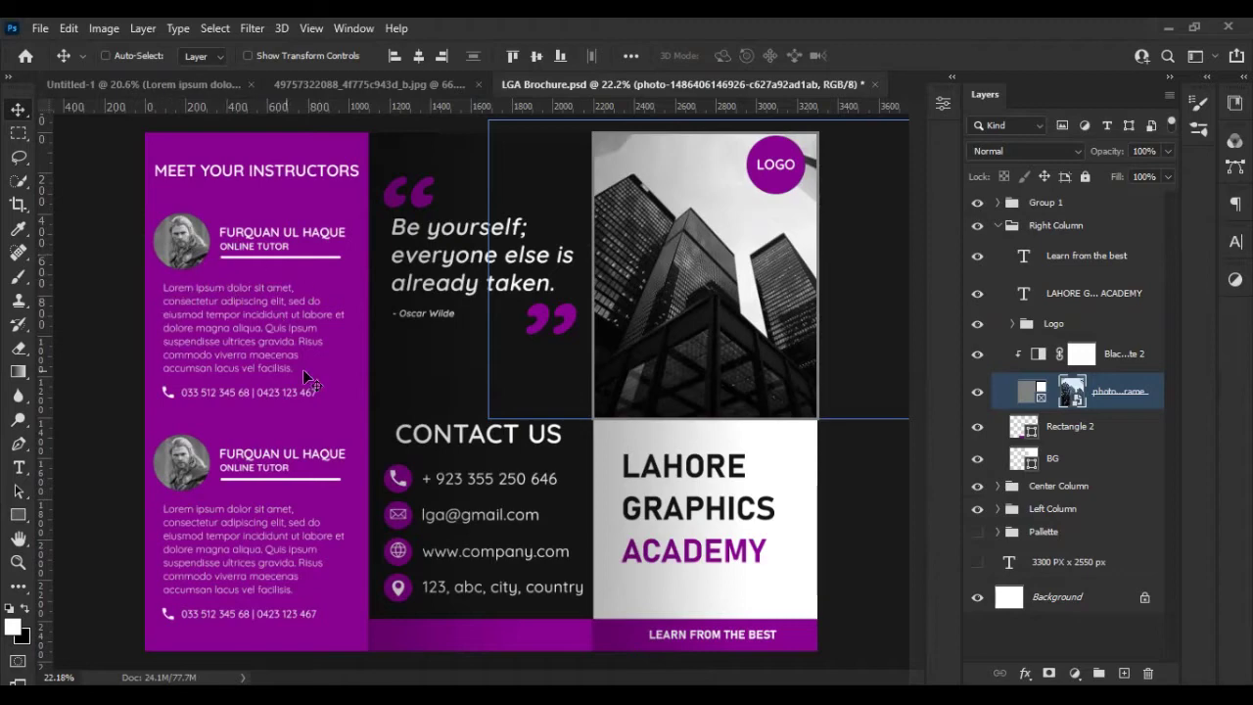
pyautogui.click(169, 84)
pyautogui.scroll(-1, 465, 443)
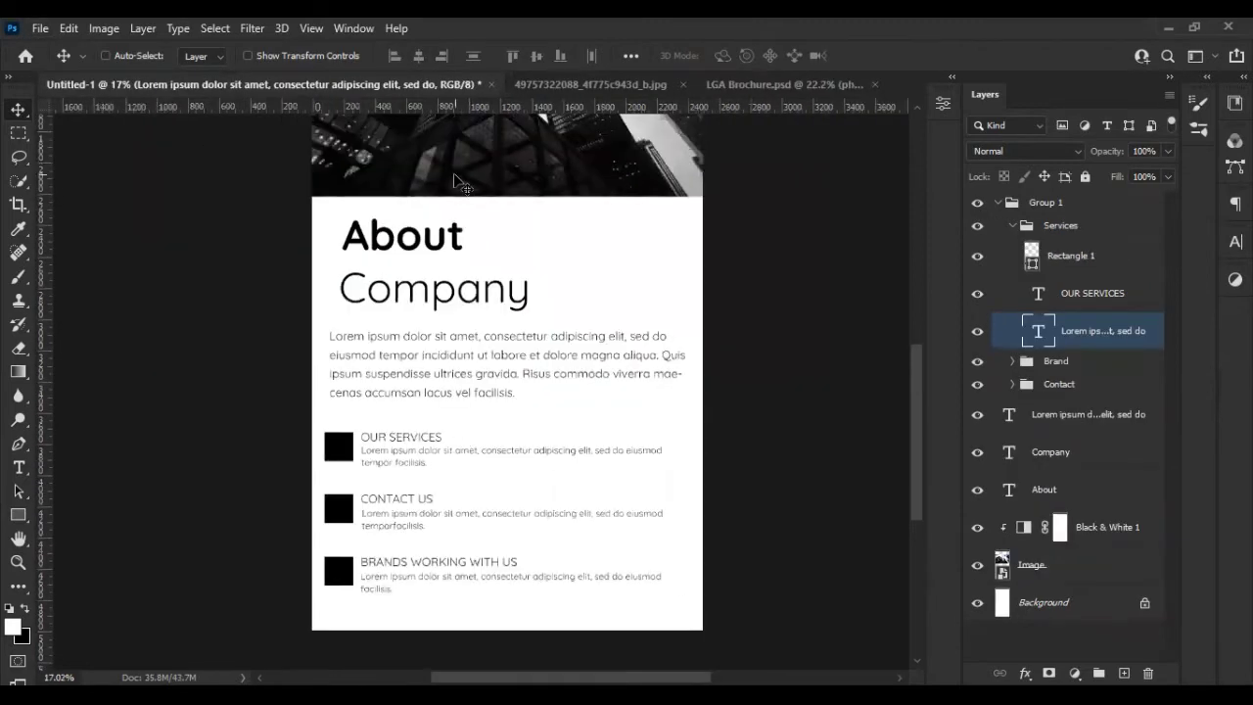
pyautogui.scroll(1, 532, 558)
# - Move the collapsed Group 1 services list slightly higher beneath the intro paragraph
pyautogui.click(1012, 225)
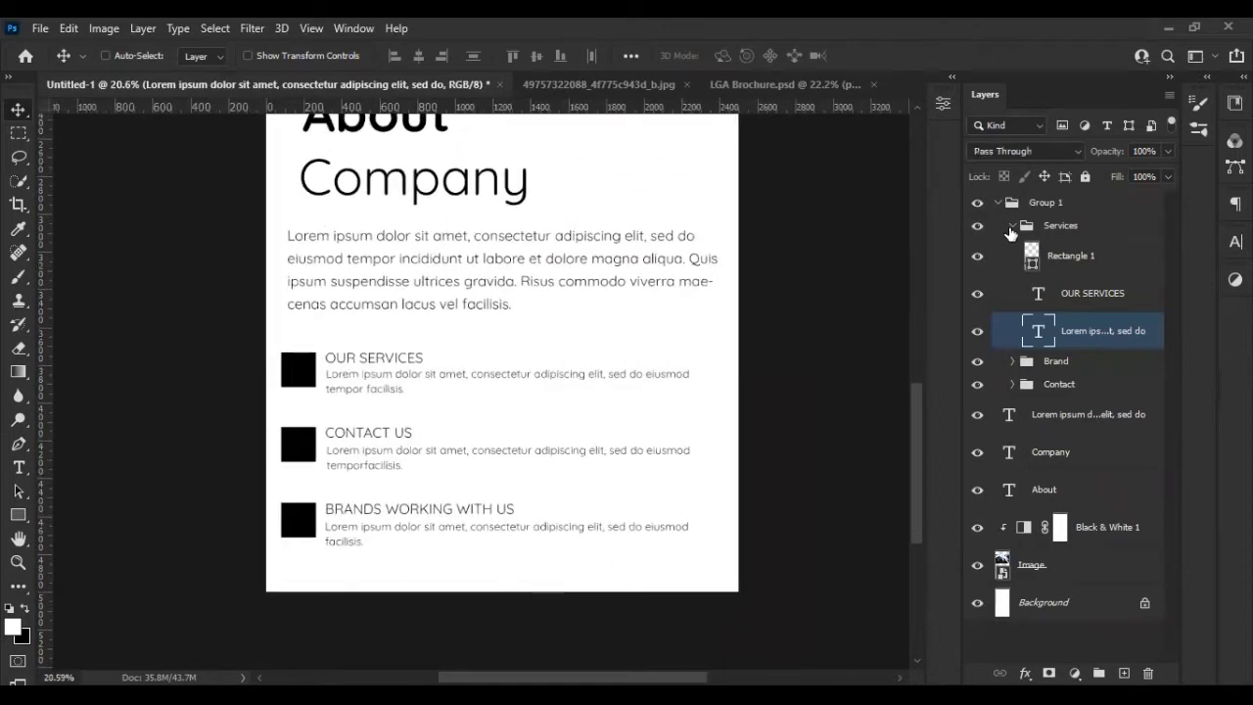
pyautogui.click(1000, 202)
pyautogui.moveTo(305, 370); pyautogui.dragTo(313, 354)
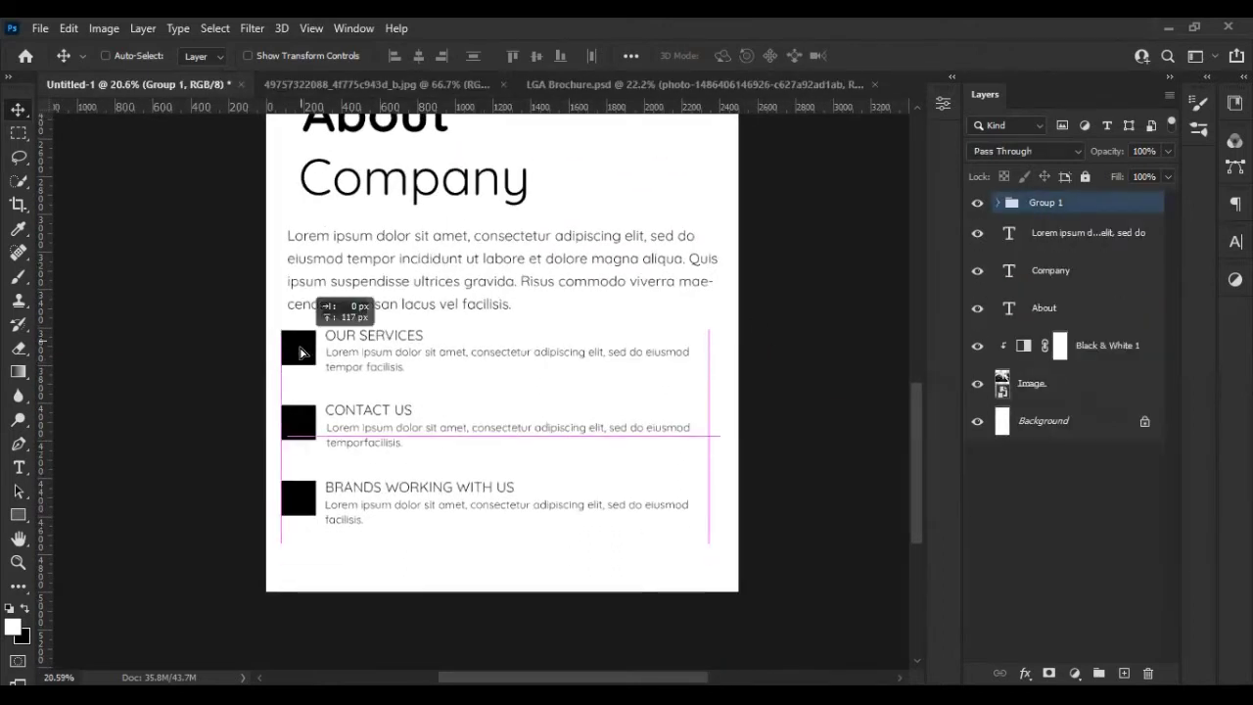
pyautogui.scroll(-2, 494, 401)
pyautogui.click(1062, 238)
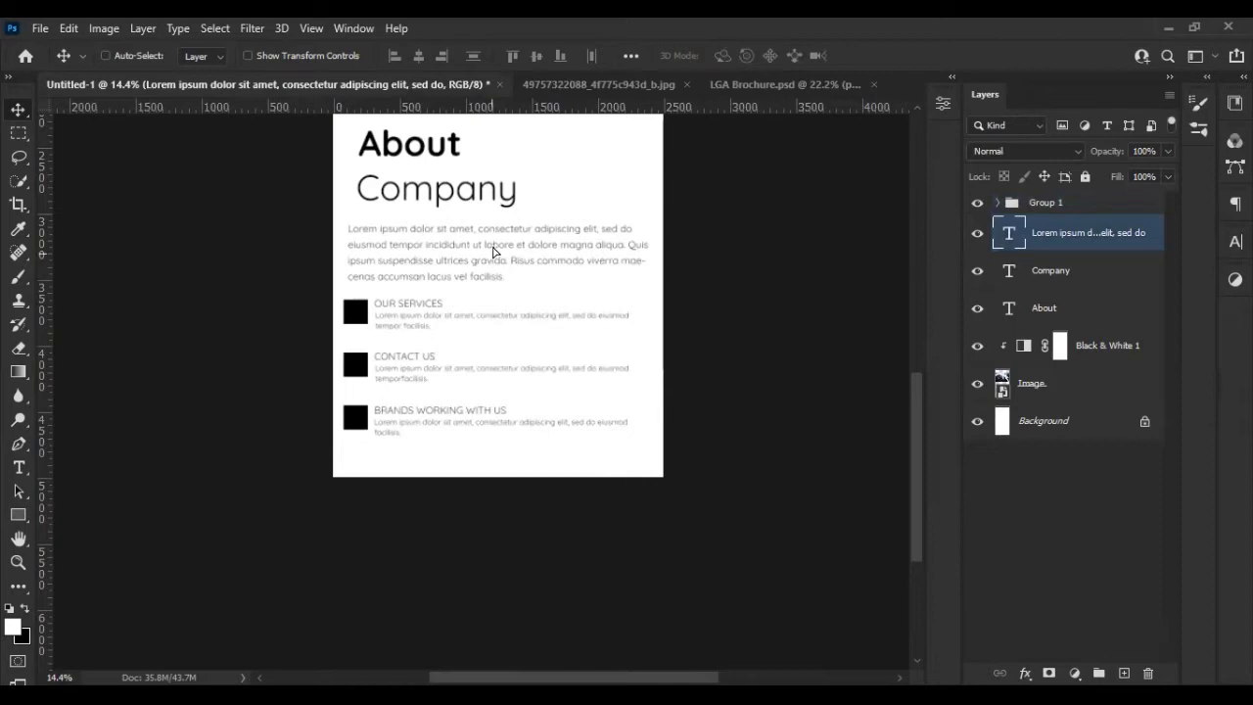
pyautogui.scroll(-1, 501, 350)
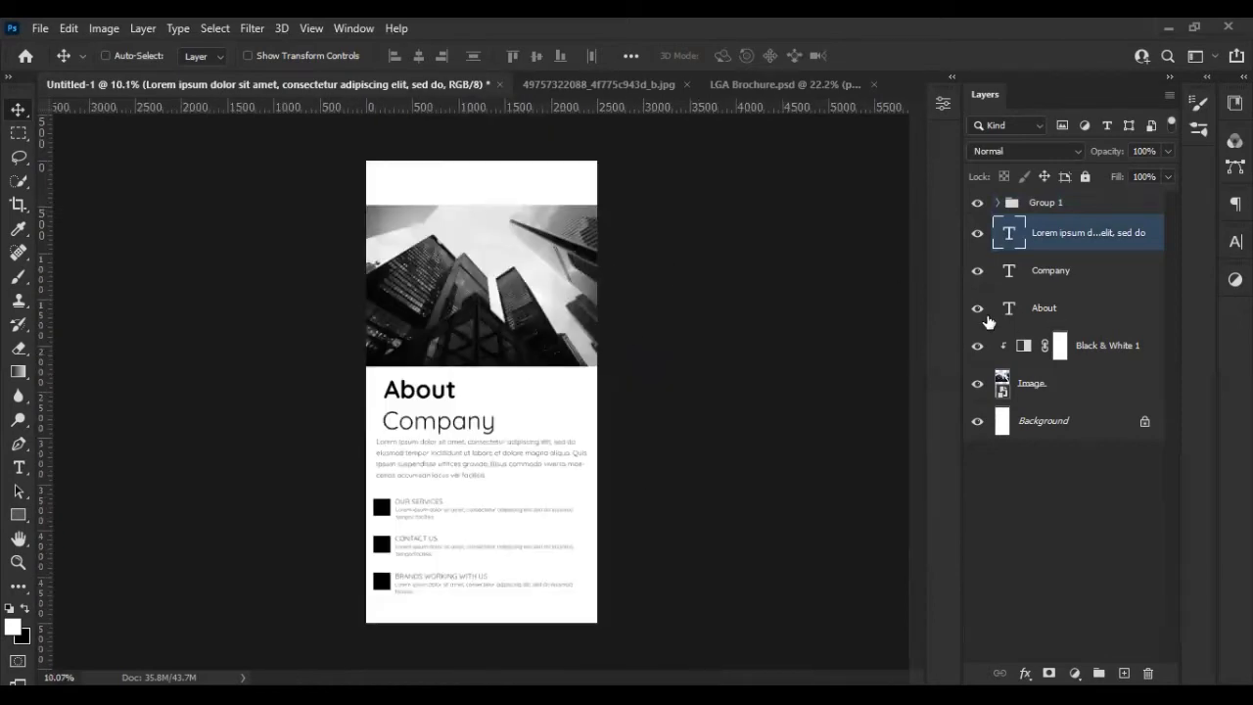
pyautogui.scroll(2, 361, 595)
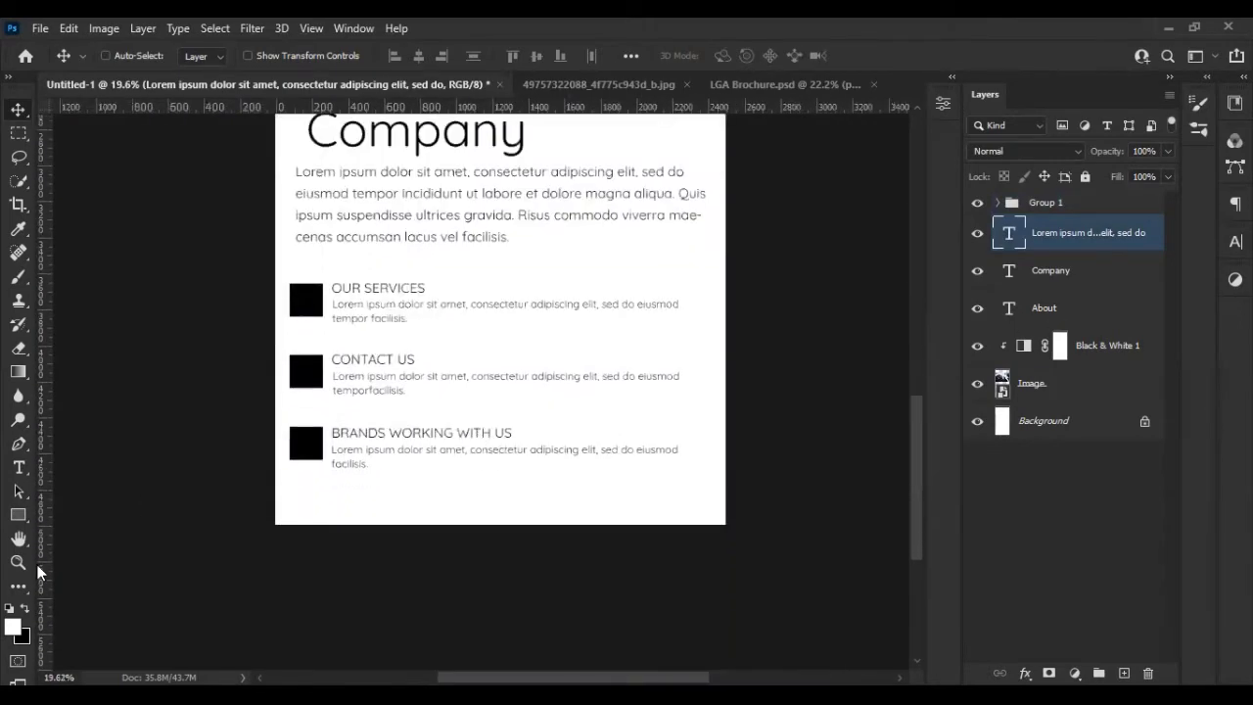
pyautogui.click(1042, 421)
# - Draw a wide black rectangle across the bottom of the page as a footer bar
pyautogui.press('u')
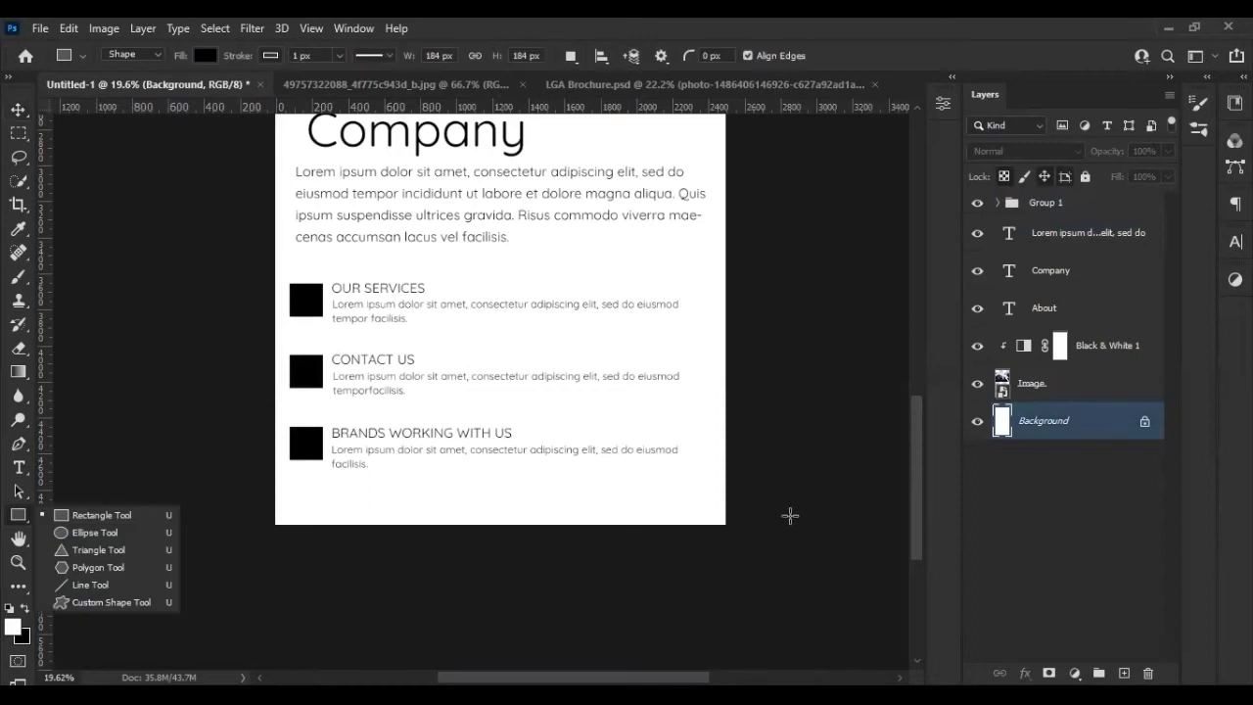
pyautogui.moveTo(789, 514); pyautogui.dragTo(249, 484)
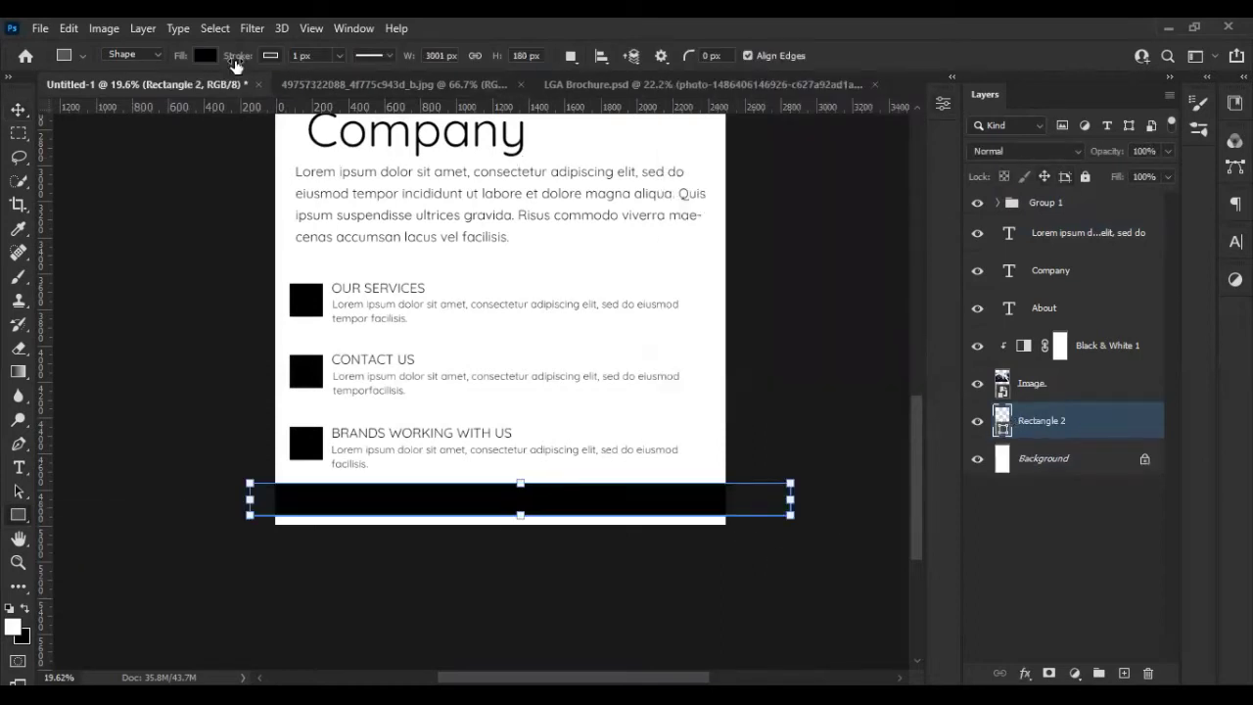
pyautogui.click(1040, 481)
# - Remove a stray 'ite.com' accidentally typed into the brand description text
pyautogui.click(18, 467)
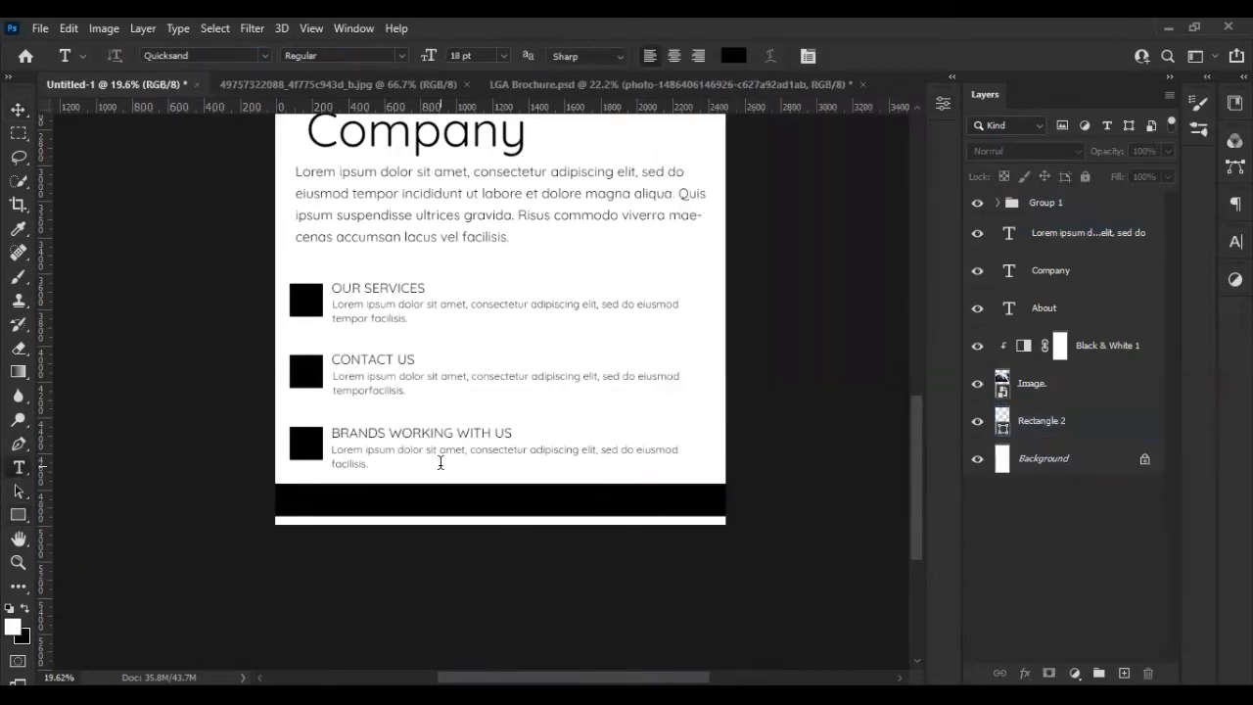
pyautogui.click(441, 462)
pyautogui.write('ite.com')
pyautogui.hotkey('ctrl', 'a')
pyautogui.hotkey('ctrl', 'Return')
pyautogui.click(497, 477)
pyautogui.moveTo(480, 464); pyautogui.dragTo(370, 464)
pyautogui.press('BackSpace')
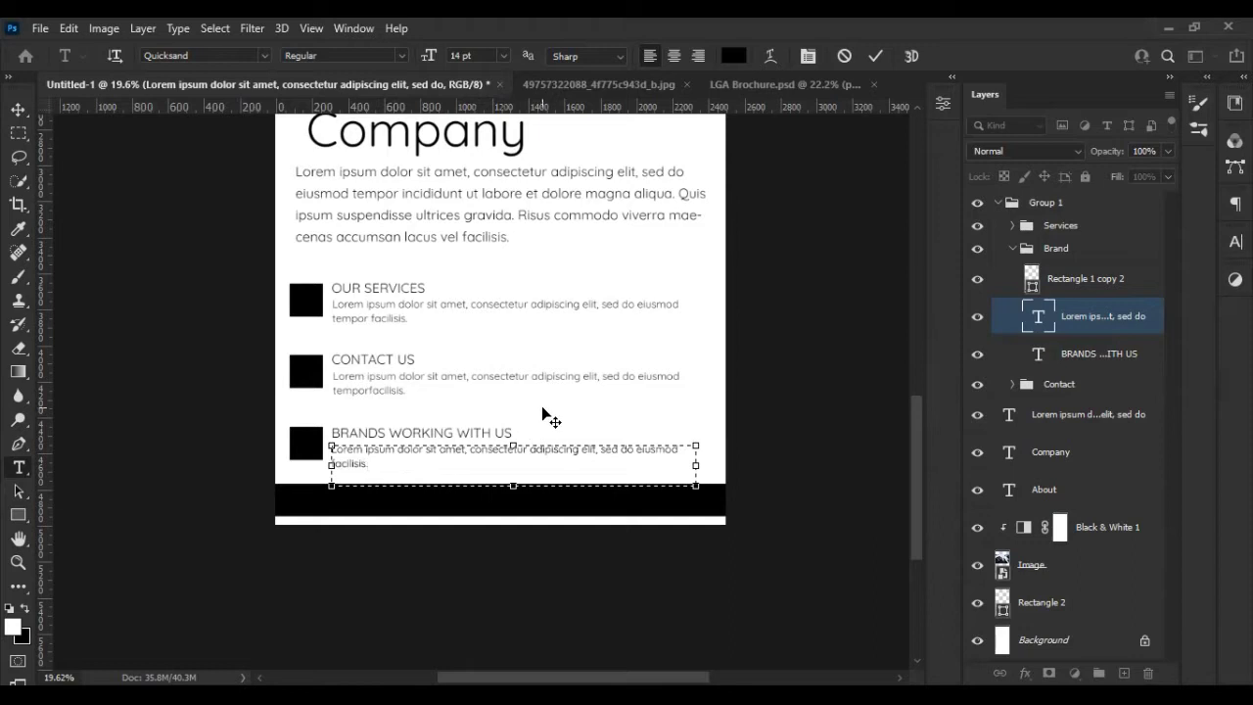
pyautogui.click(875, 56)
pyautogui.click(997, 203)
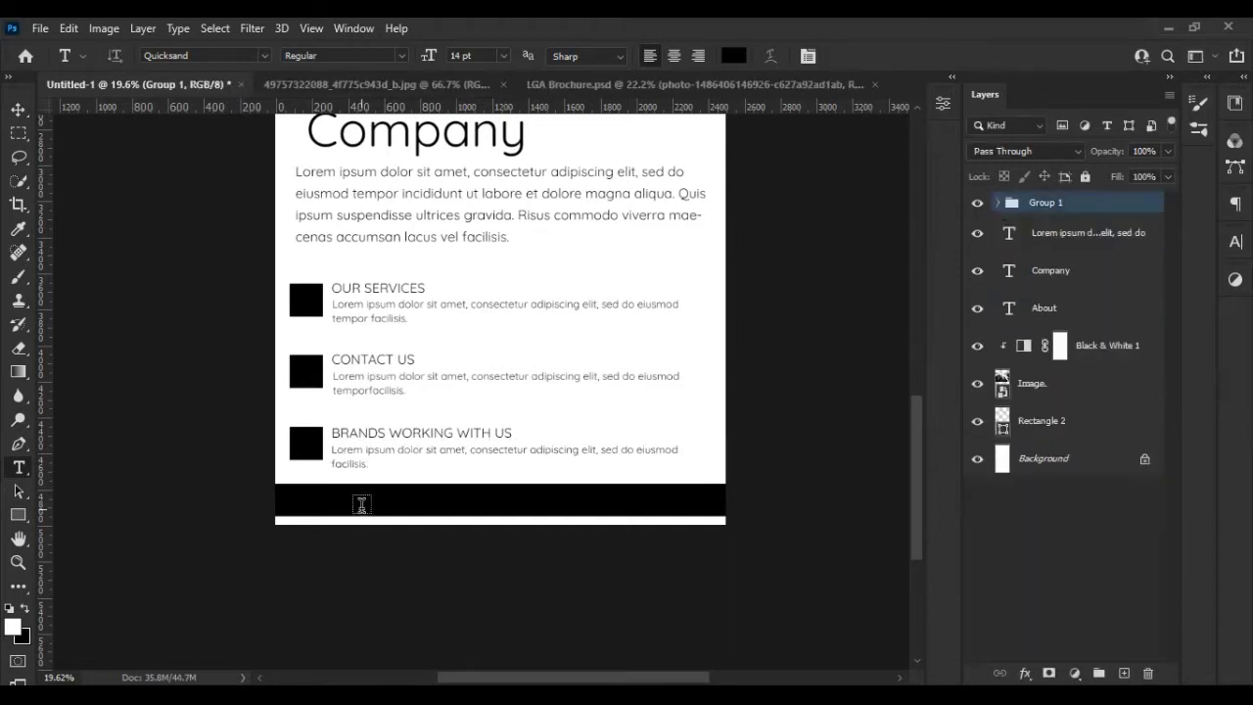
pyautogui.click(458, 397)
pyautogui.moveTo(489, 427); pyautogui.dragTo(510, 511)
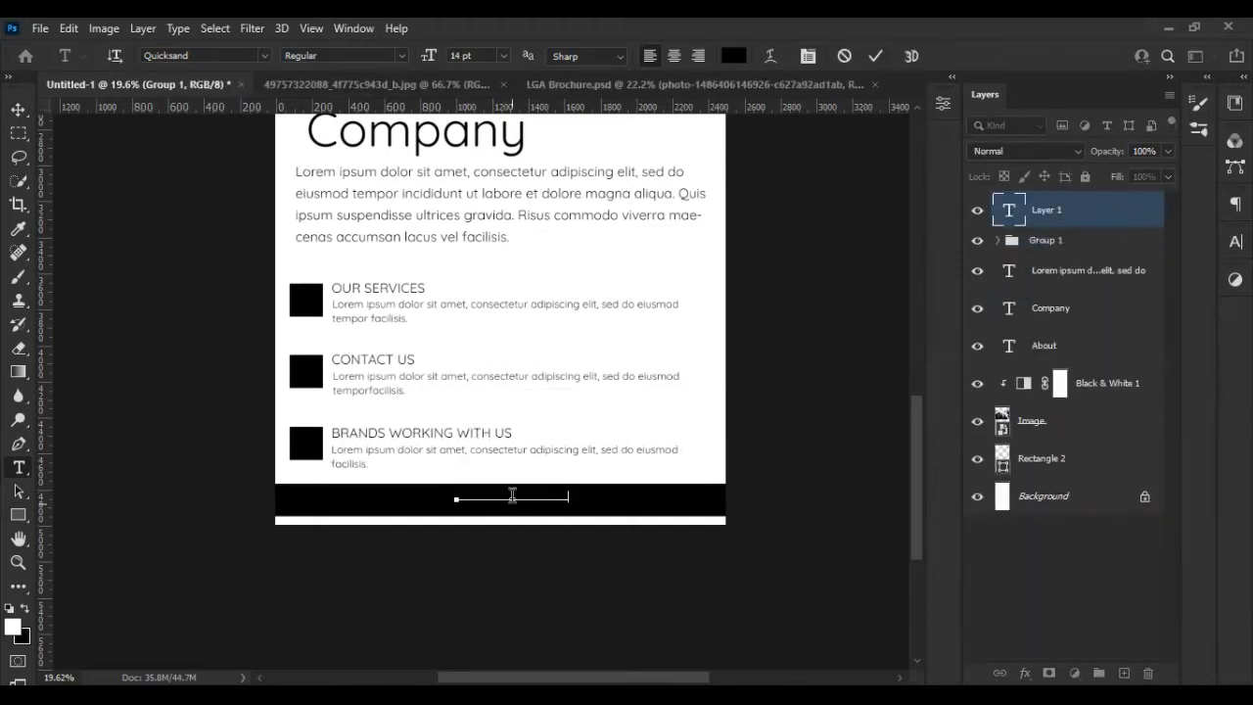
pyautogui.click(734, 56)
pyautogui.click(577, 230)
pyautogui.click(999, 239)
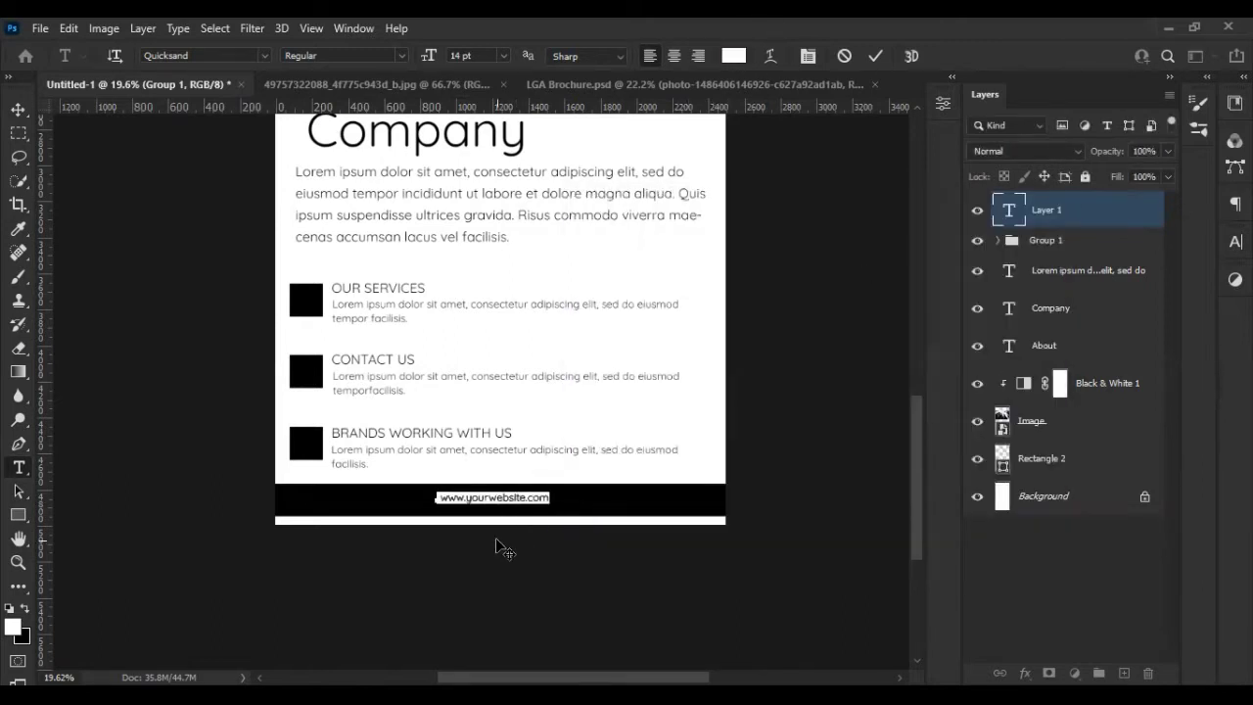
pyautogui.click(1072, 210)
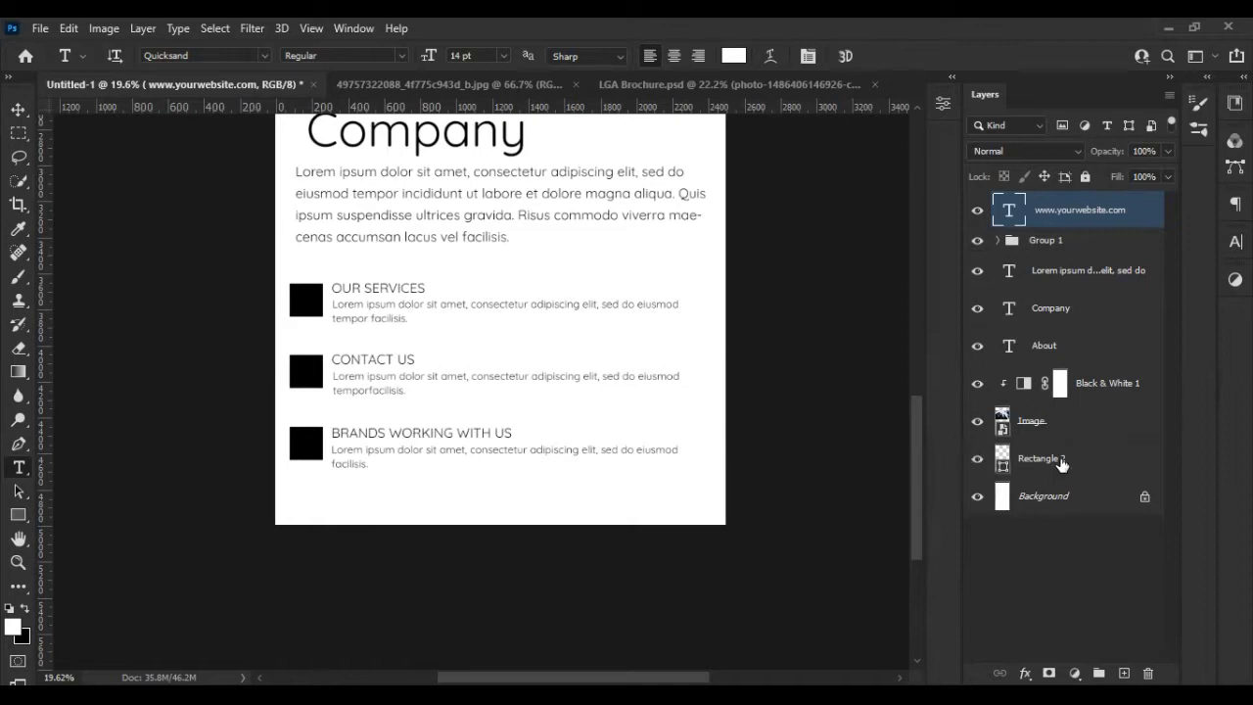
# - Group the website text with the Rectangle 2 footer bar and name the group WEbsite
pyautogui.moveTo(993, 465); pyautogui.dragTo(1077, 223)
pyautogui.keyDown('shift'); pyautogui.click(1077, 215); pyautogui.keyUp('shift')
pyautogui.hotkey('ctrl', 'g')
pyautogui.doubleClick(1047, 201)
pyautogui.write('WEbsite')
pyautogui.press('Return')
# - Centre the website text horizontally on the page
pyautogui.click(997, 202)
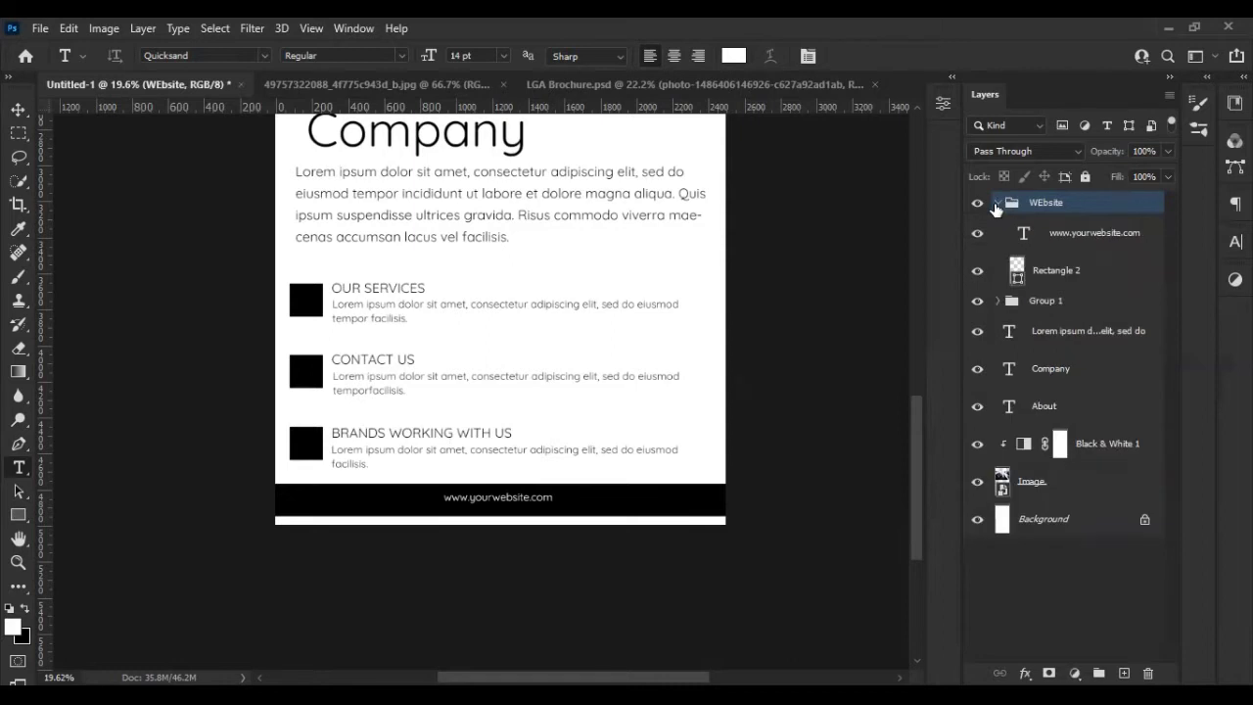
pyautogui.click(1040, 242)
pyautogui.keyDown('ctrl'); pyautogui.click(1070, 526); pyautogui.keyUp('ctrl')
pyautogui.press('v')
pyautogui.click(418, 56)
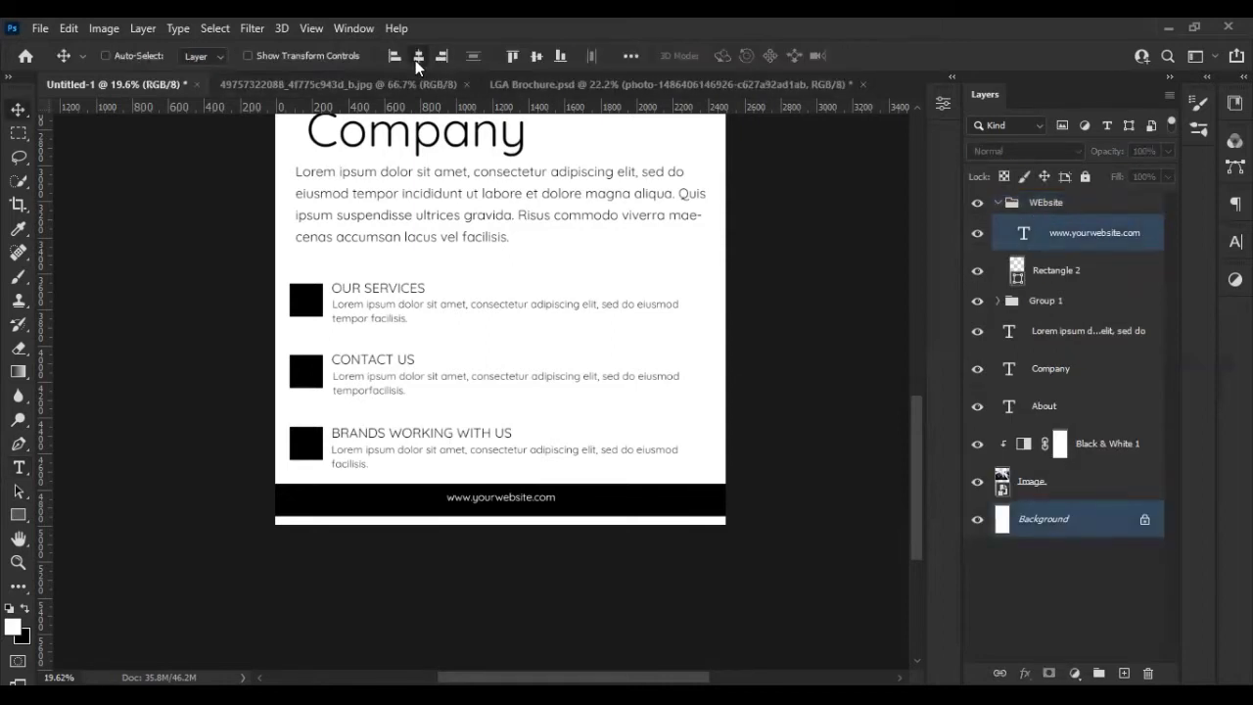
# - Enlarge the website text to 17 pt and re-centre it horizontally on the page
pyautogui.click(1071, 238)
pyautogui.press('t')
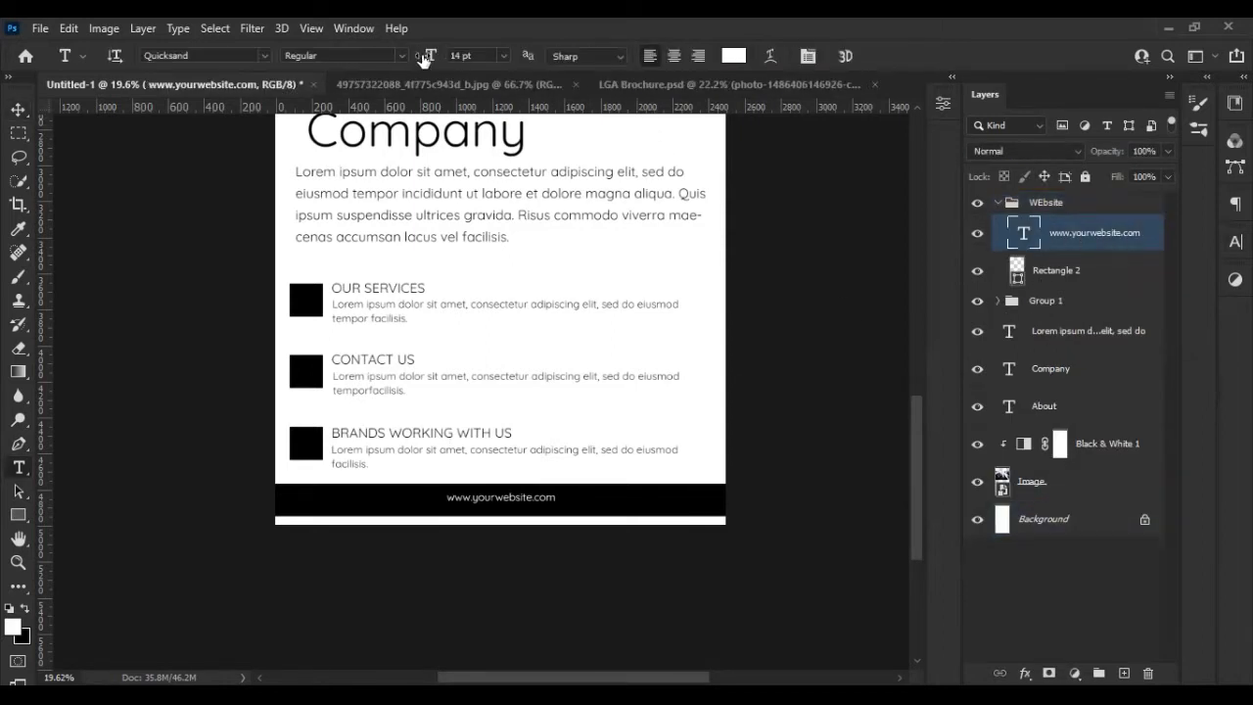
pyautogui.moveTo(429, 55); pyautogui.dragTo(448, 56)
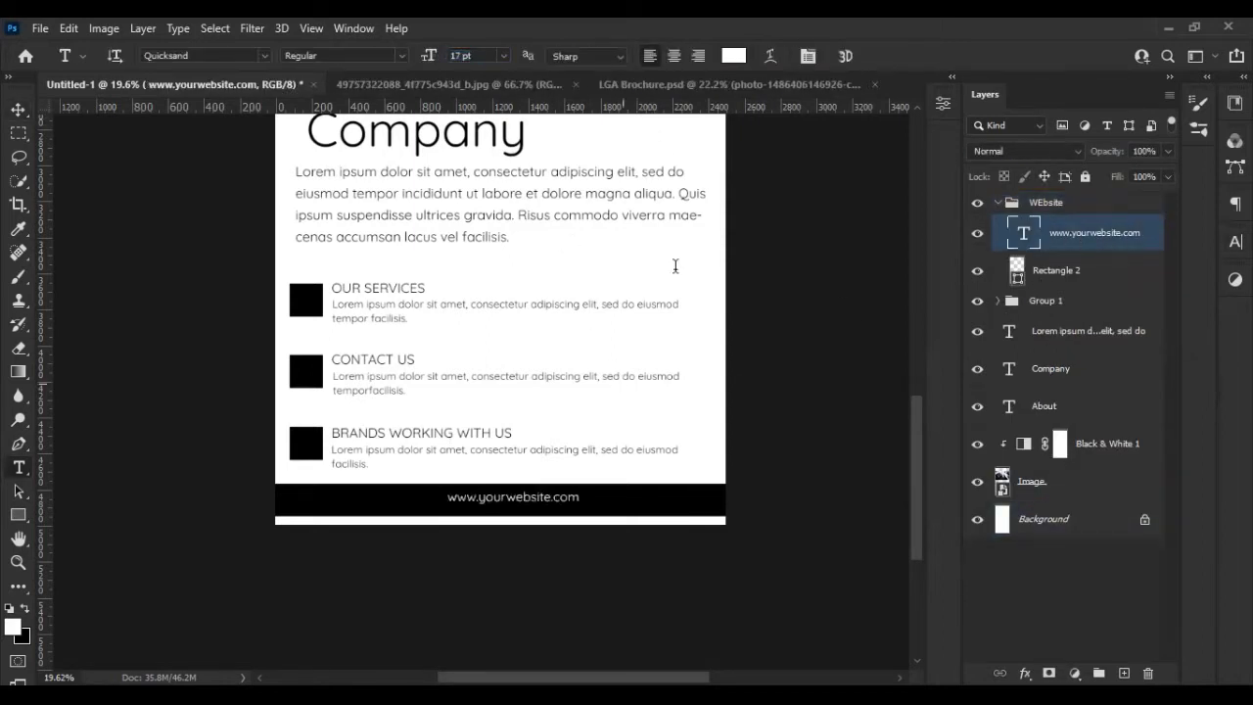
pyautogui.click(1054, 521)
pyautogui.keyDown('ctrl'); pyautogui.click(1062, 233); pyautogui.keyUp('ctrl')
pyautogui.click(1039, 607)
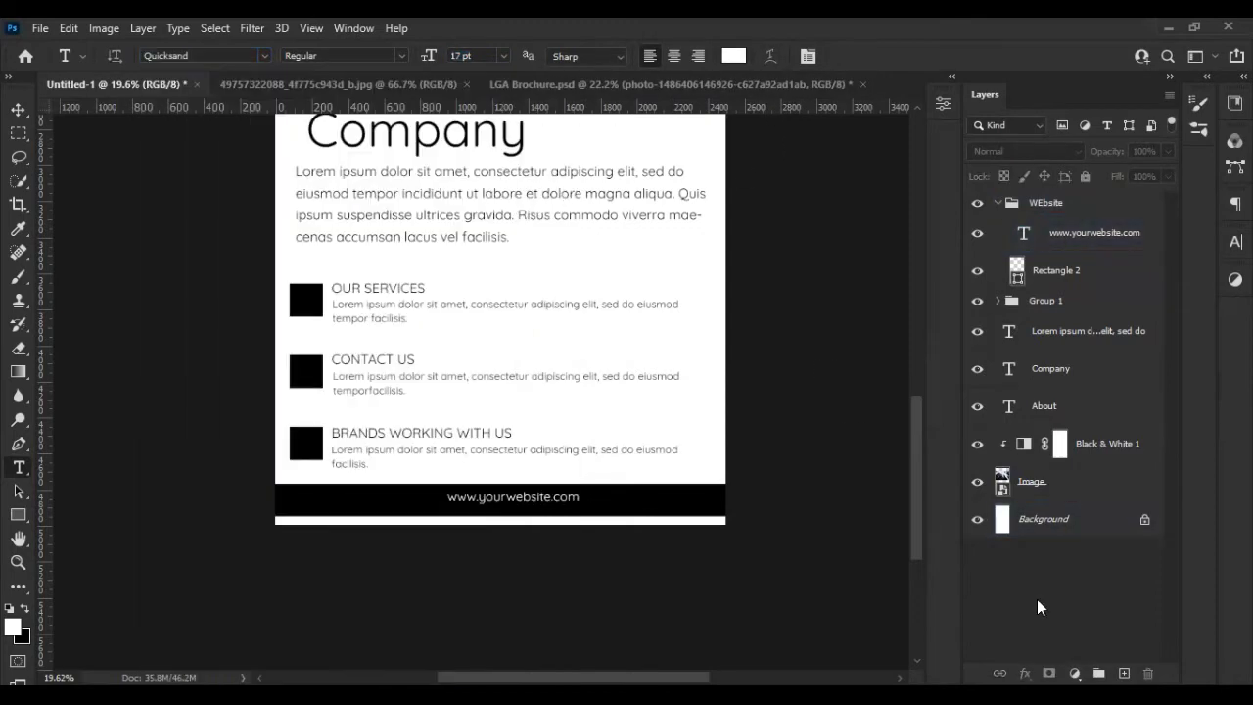
pyautogui.click(1111, 238)
pyautogui.keyDown('ctrl'); pyautogui.click(1039, 520); pyautogui.keyUp('ctrl')
pyautogui.press('v')
pyautogui.click(417, 56)
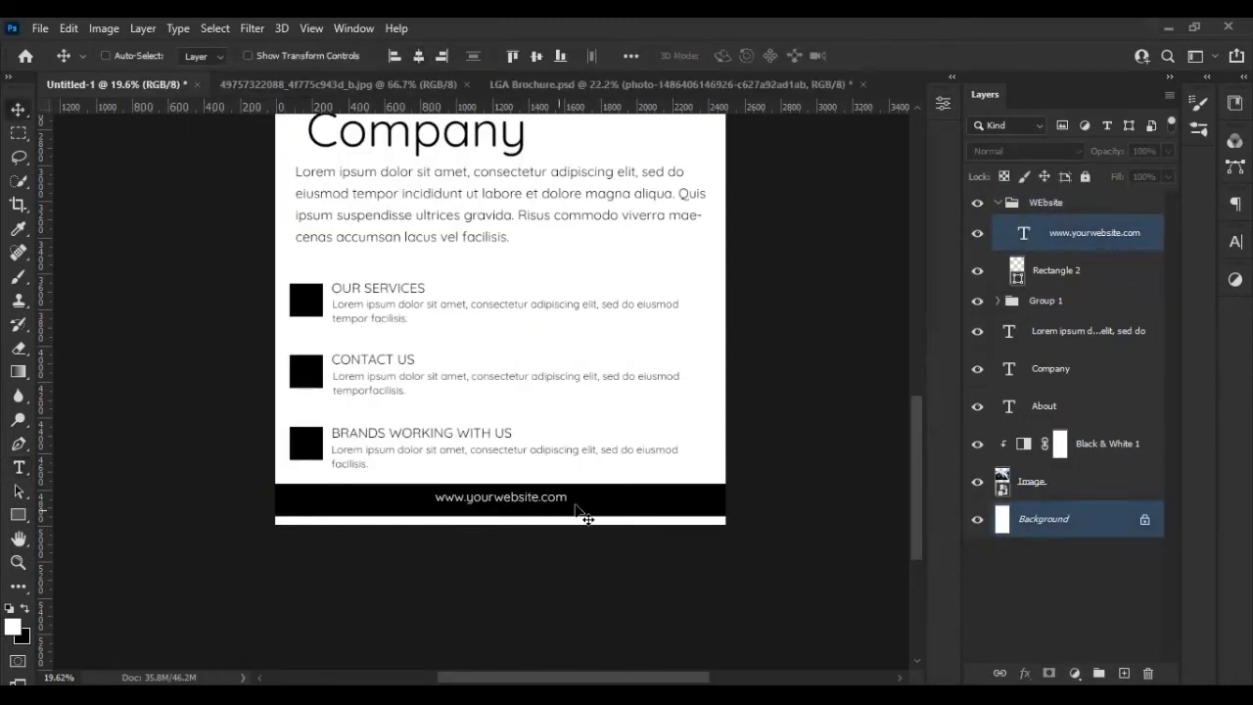
pyautogui.hotkey('ctrl', '0')
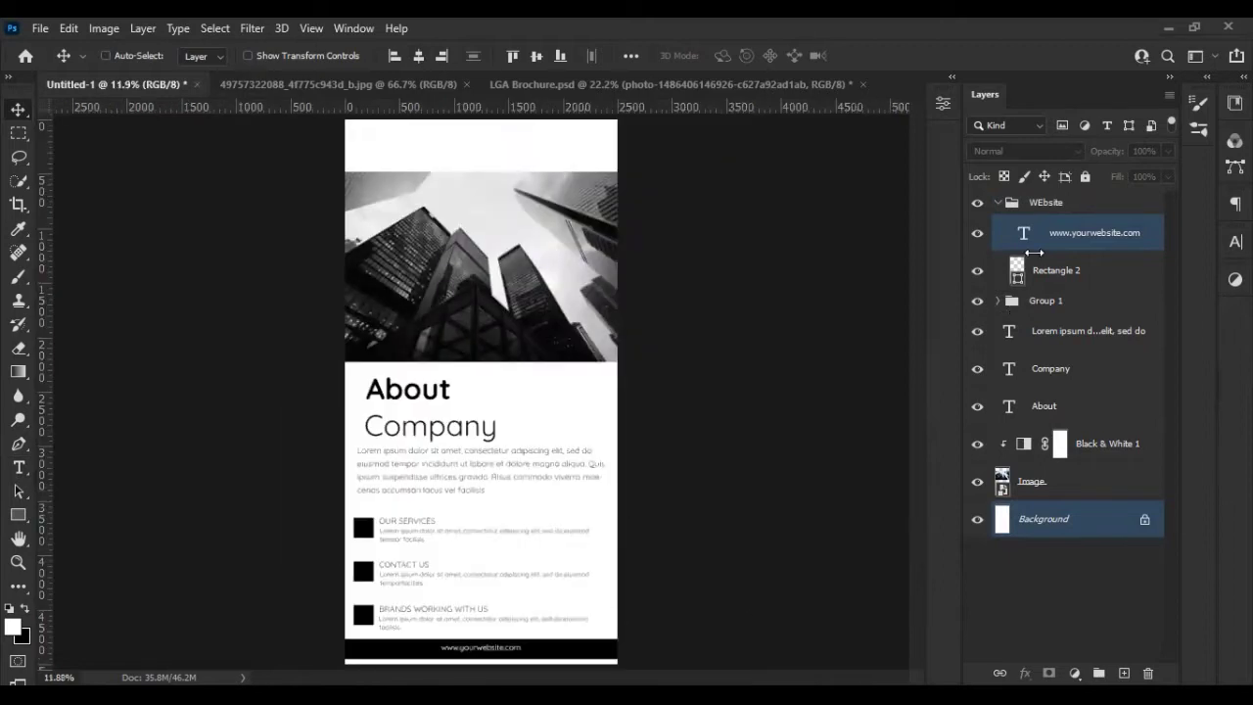
# - Set the footer web address in All Caps with tracking 120
pyautogui.doubleClick(1025, 234)
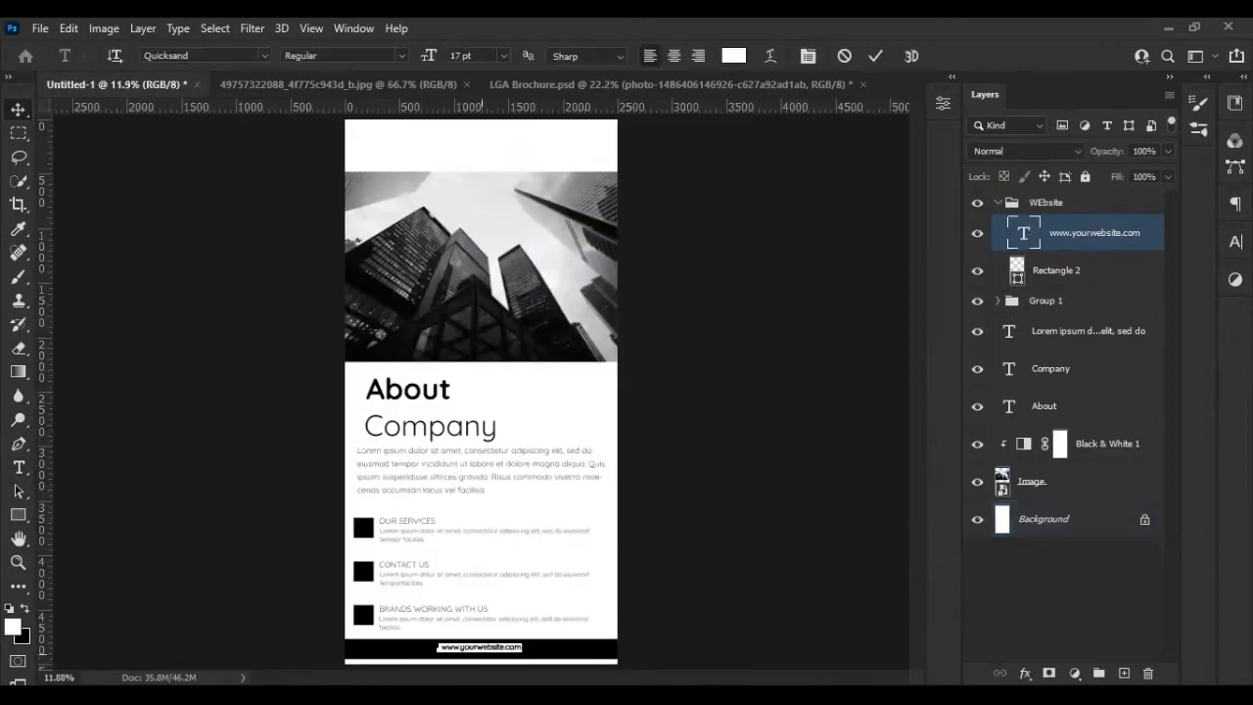
pyautogui.hotkey('ctrl', 't')
pyautogui.press('Tab')
pyautogui.click(1084, 366)
pyautogui.moveTo(1133, 309); pyautogui.dragTo(1147, 309)
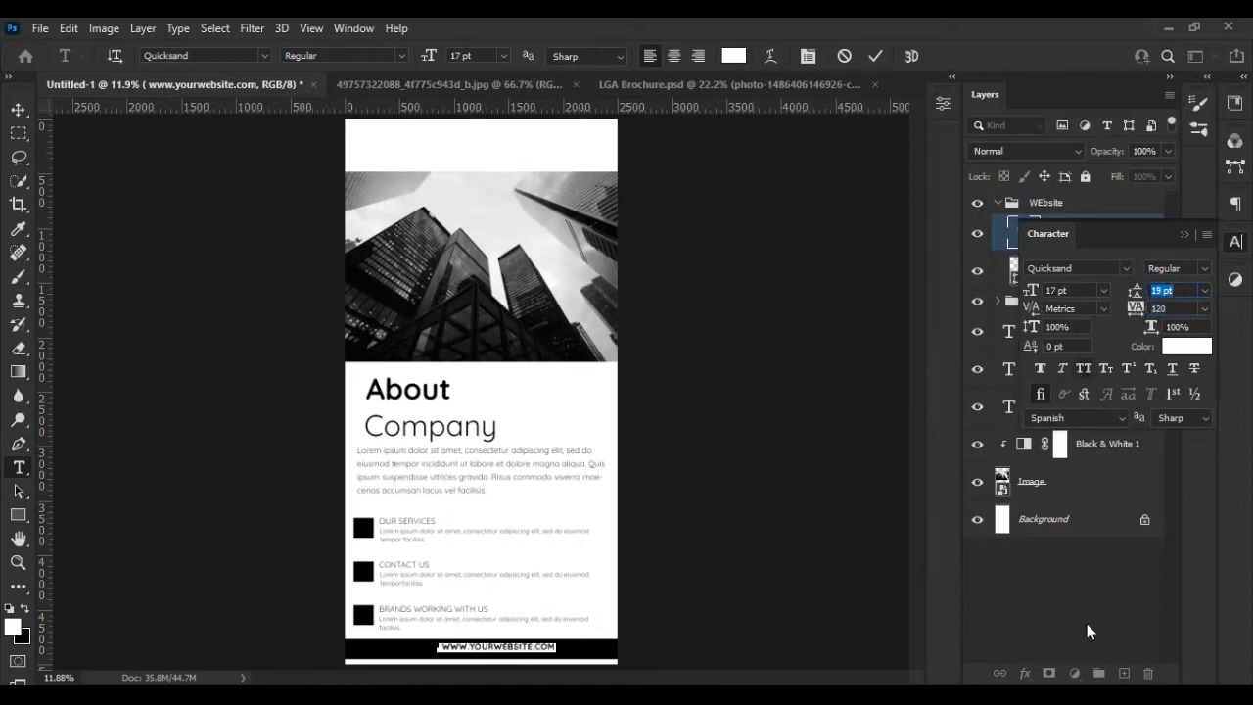
pyautogui.hotkey('ctrl', 'Return')
pyautogui.press('v')
pyautogui.click(1183, 234)
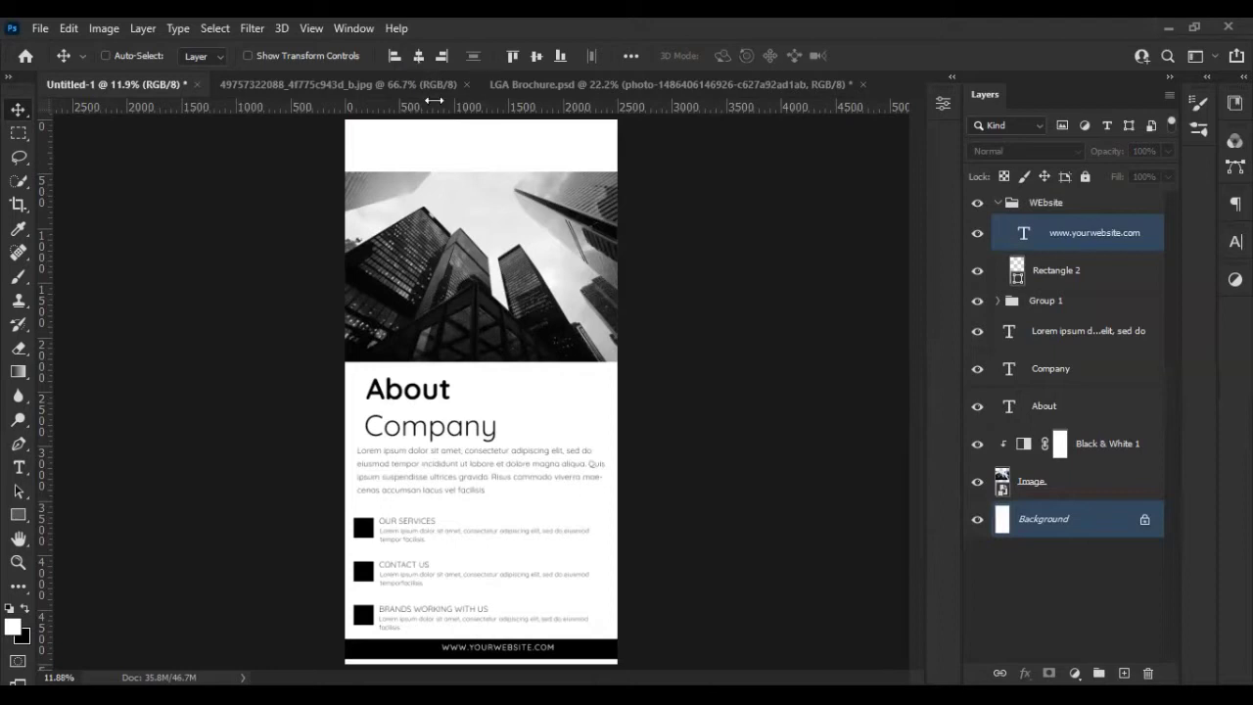
# - Centre the web address horizontally on the page and vertically within the black bar
pyautogui.click(418, 57)
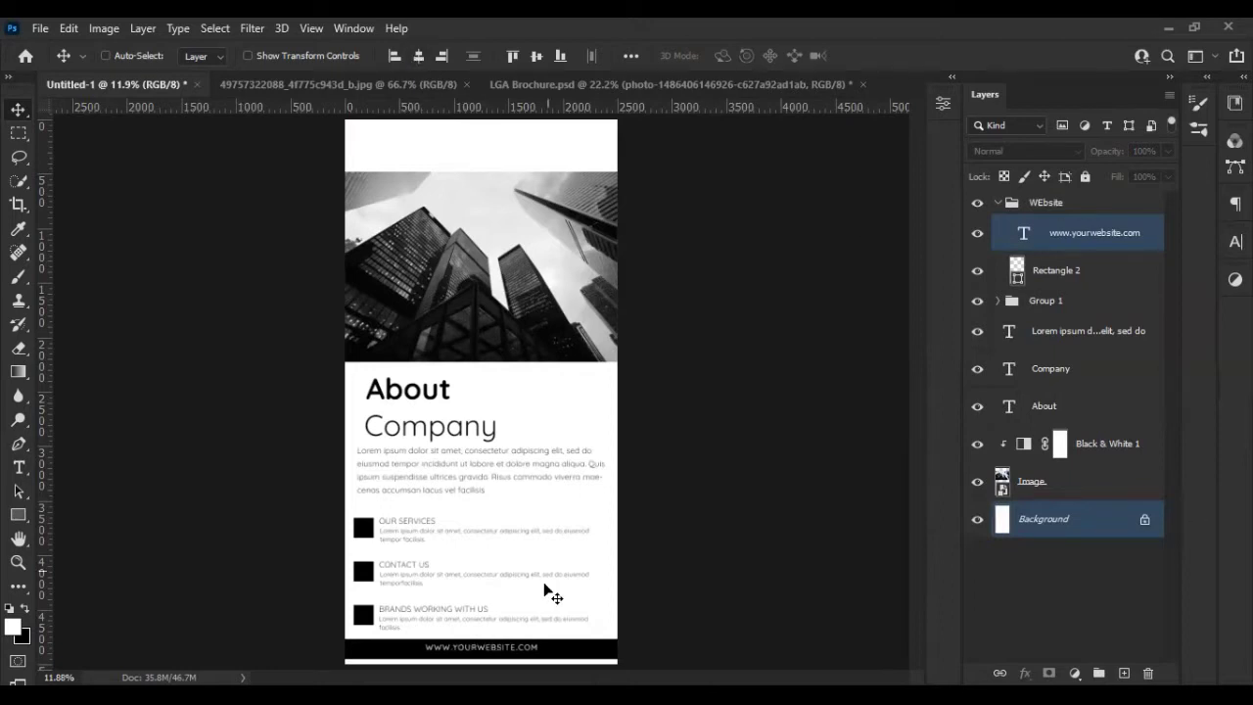
pyautogui.click(1101, 237)
pyautogui.keyDown('shift'); pyautogui.click(1070, 272); pyautogui.keyUp('shift')
pyautogui.click(536, 56)
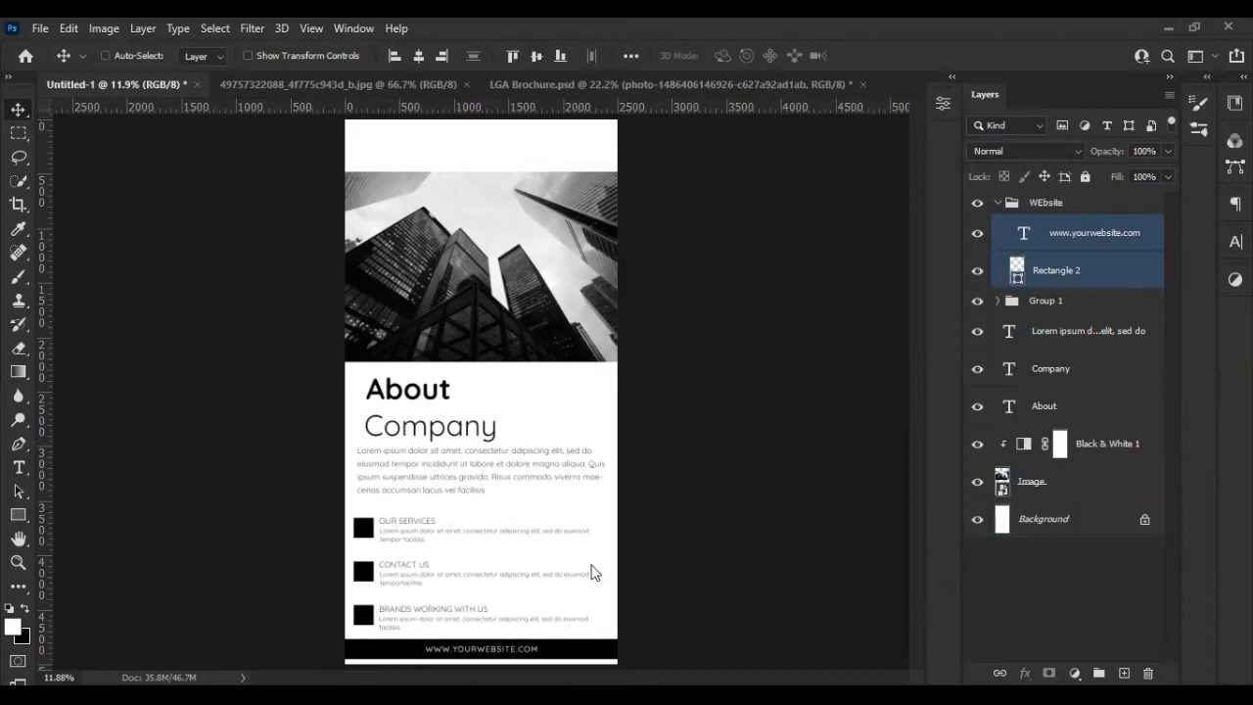
pyautogui.scroll(3, 342, 572)
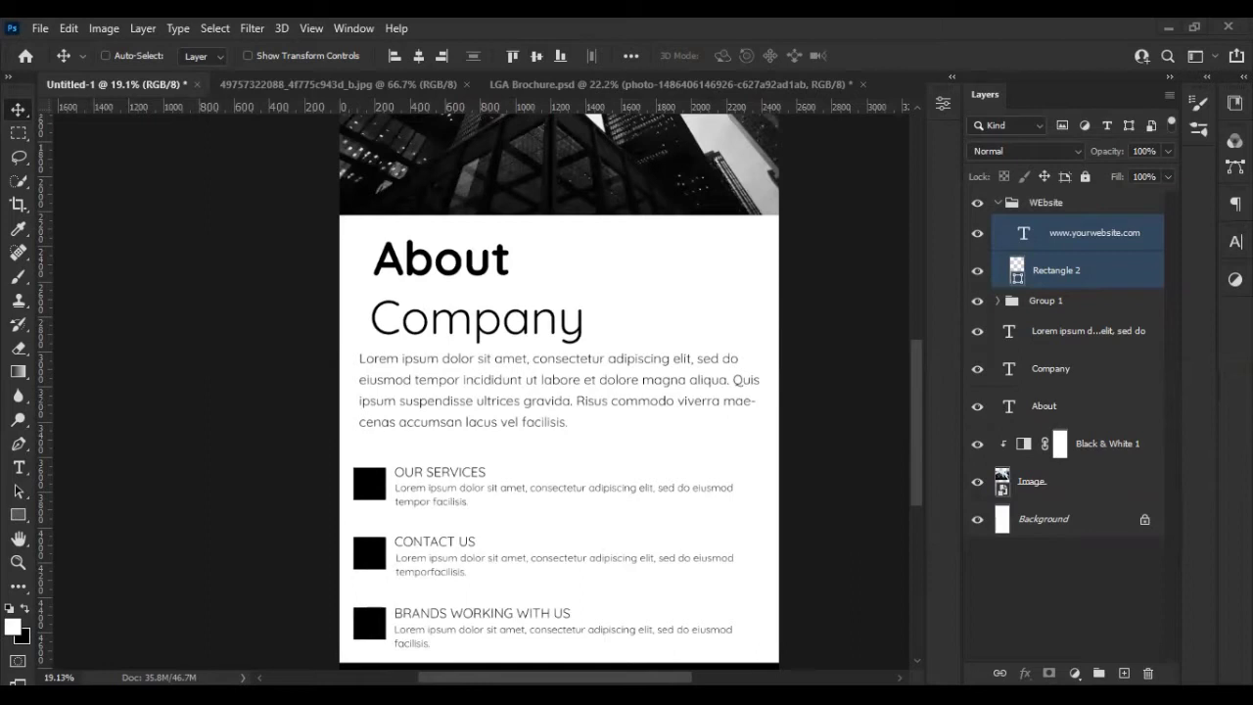
# - Place the Green_tick image scaled into the black square beside OUR SERVICES
pyautogui.moveTo(397, 496); pyautogui.dragTo(721, 218)
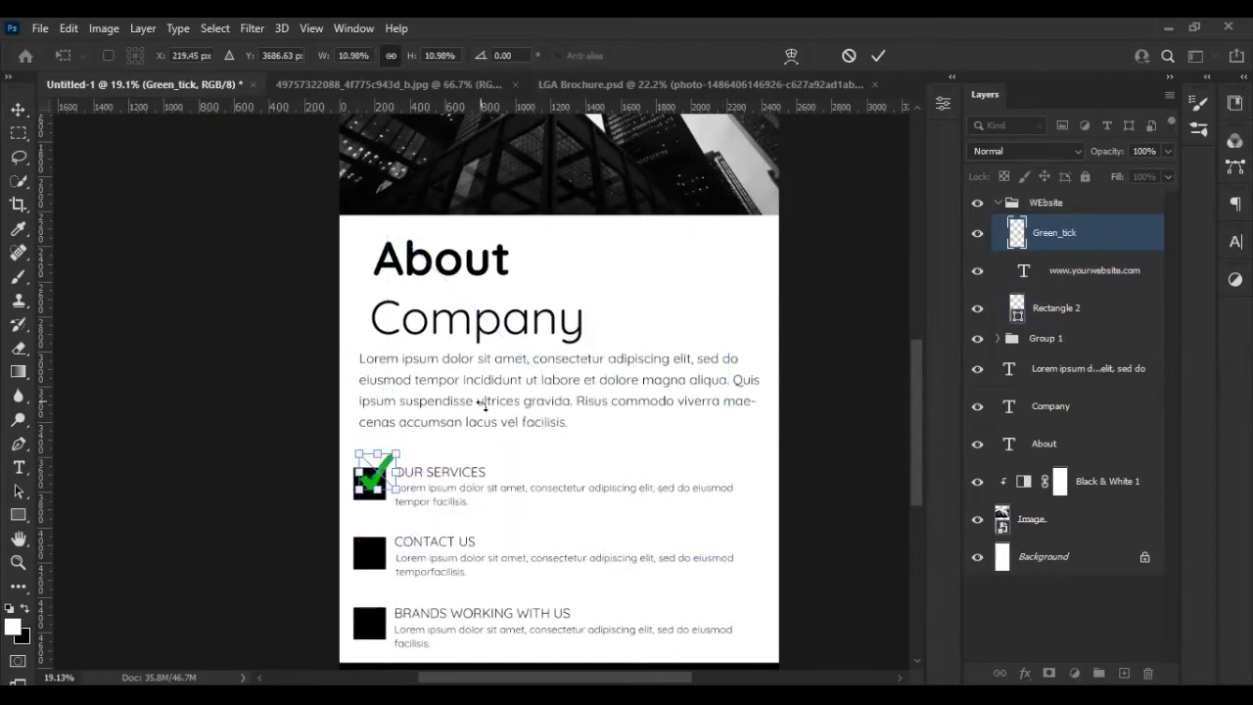
pyautogui.scroll(2, 397, 458)
pyautogui.scroll(2, 397, 458)
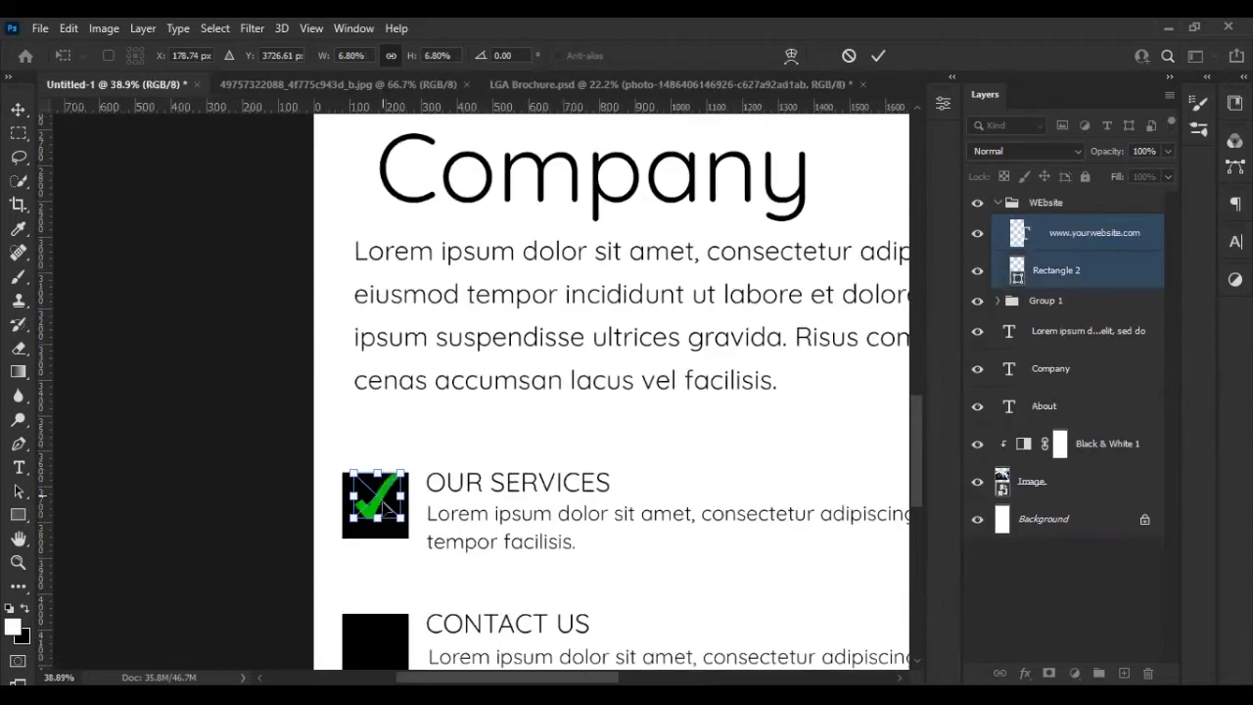
pyautogui.click(878, 56)
# - Move the tick layer out of the WEbsite group and duplicate it as Green_tick copy
pyautogui.click(1025, 673)
pyautogui.click(1047, 245)
pyautogui.moveTo(1058, 191); pyautogui.dragTo(1058, 201)
pyautogui.click(1042, 239)
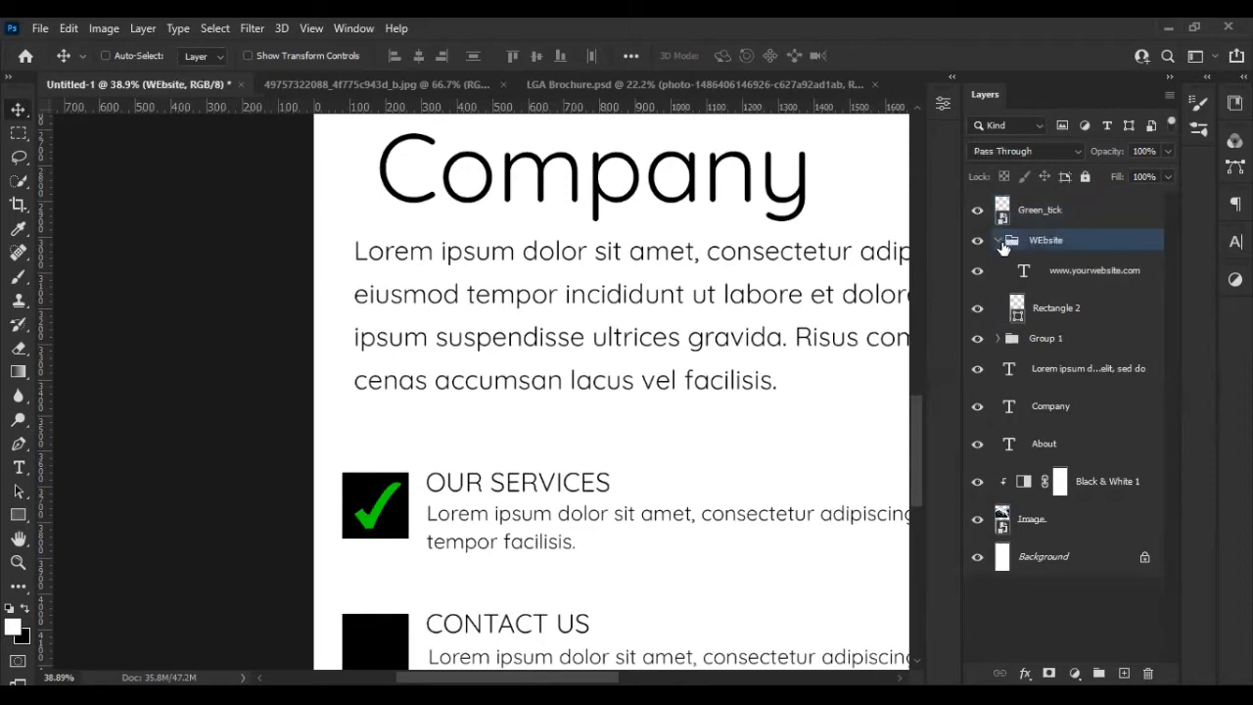
pyautogui.click(997, 240)
pyautogui.click(1076, 207)
pyautogui.hotkey('ctrl', 'j')
pyautogui.moveTo(453, 520); pyautogui.dragTo(487, 152)
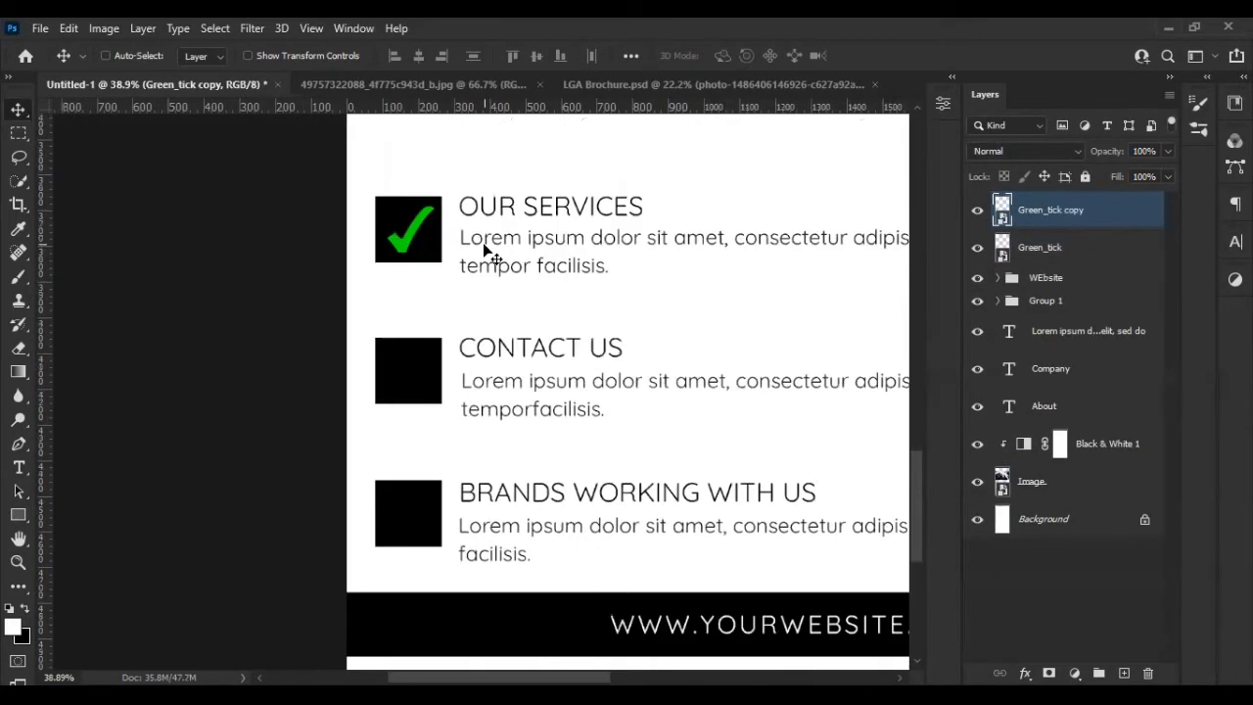
# - Copy a tick into the last square and group the three tick layers as Tick
pyautogui.moveTo(397, 384); pyautogui.dragTo(411, 519)
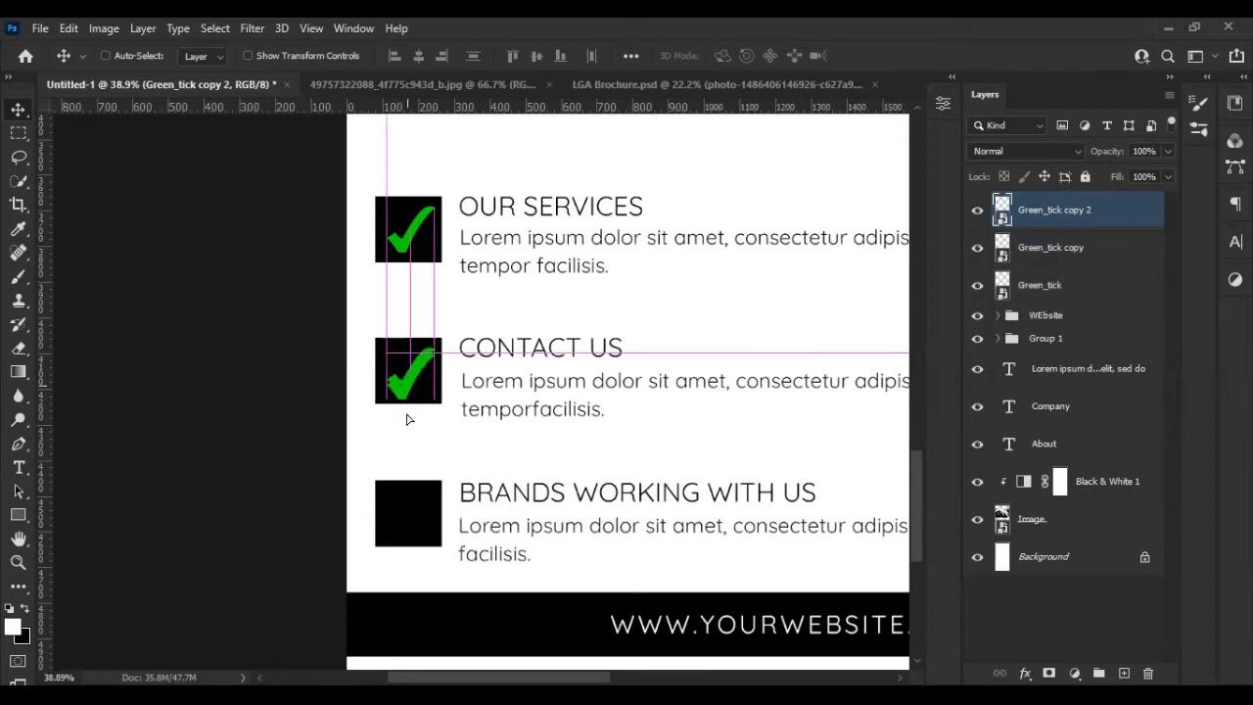
pyautogui.keyDown('shift'); pyautogui.click(1091, 290); pyautogui.keyUp('shift')
pyautogui.hotkey('ctrl', 'g')
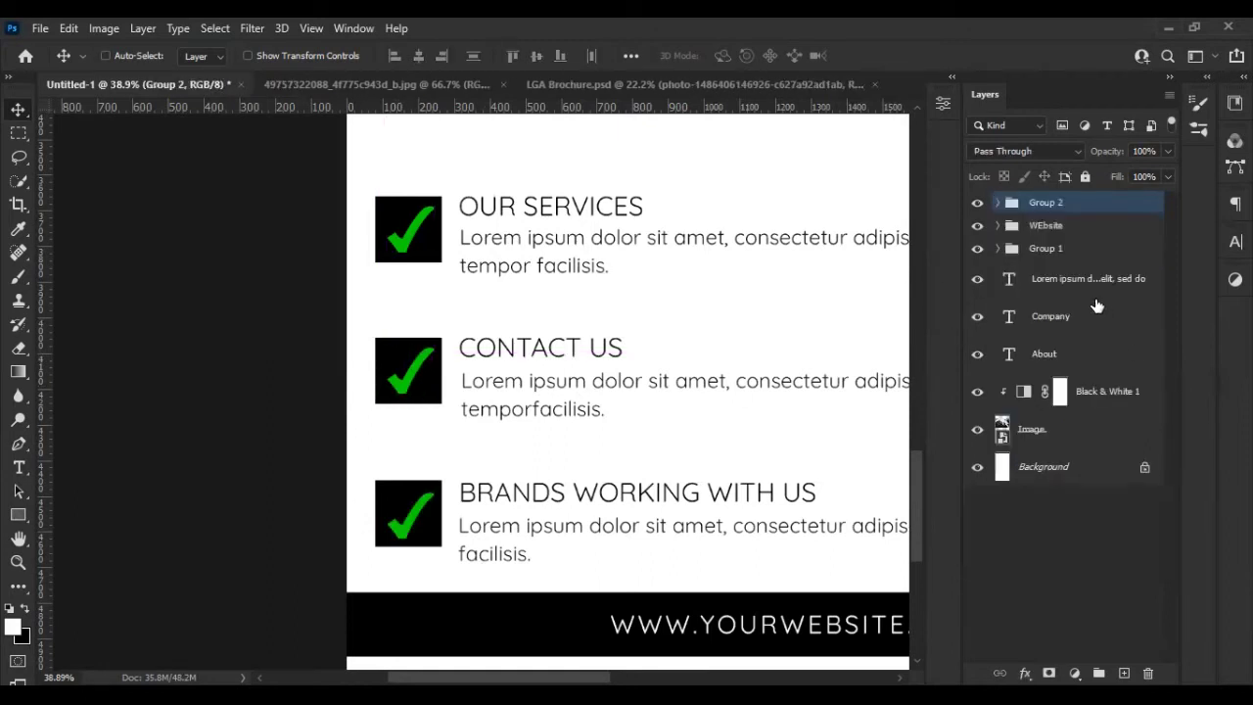
pyautogui.doubleClick(1045, 203)
pyautogui.write('Tick')
pyautogui.press('Return')
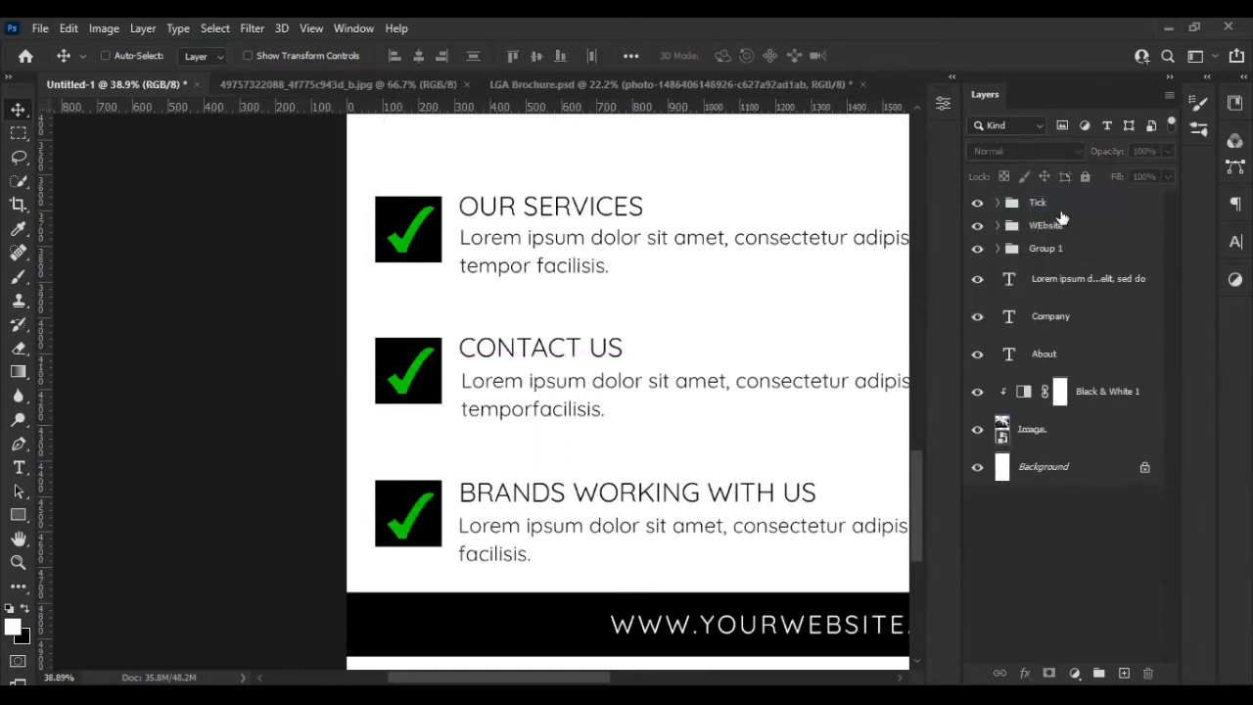
# - Give the Tick group a white #ffffff Color Overlay effect
pyautogui.click(1025, 672)
pyautogui.click(1044, 597)
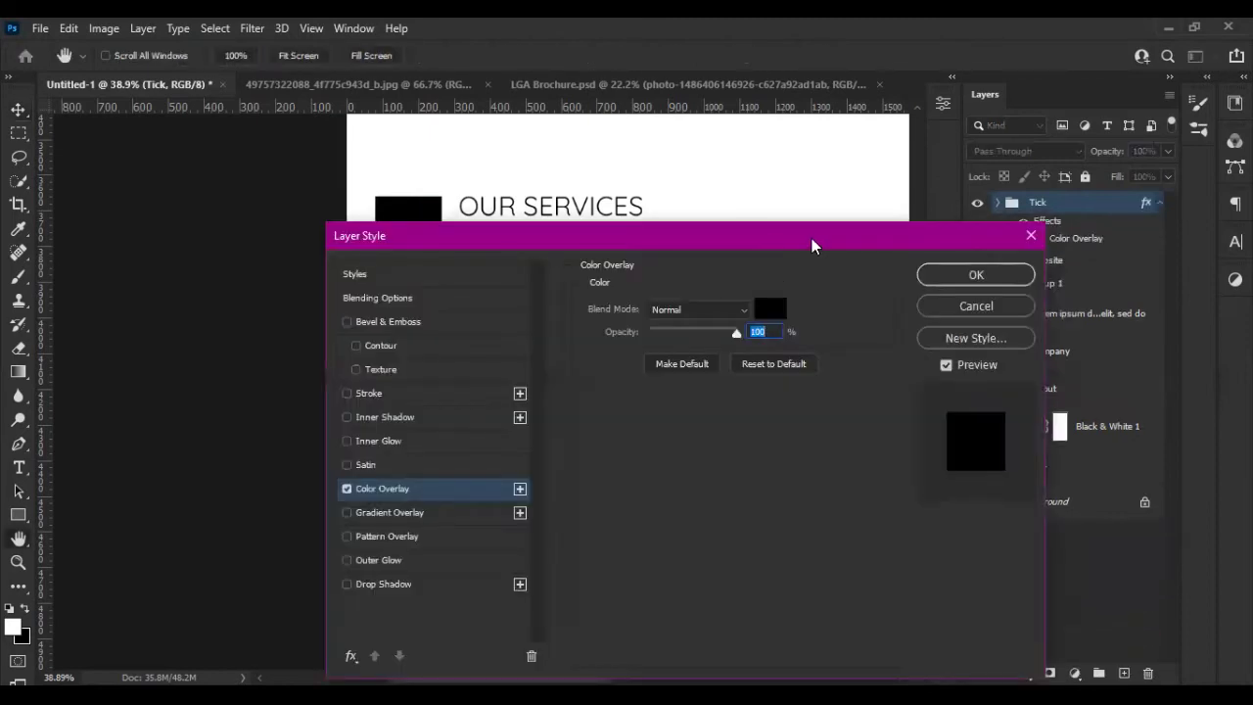
pyautogui.moveTo(587, 157); pyautogui.dragTo(1053, 261)
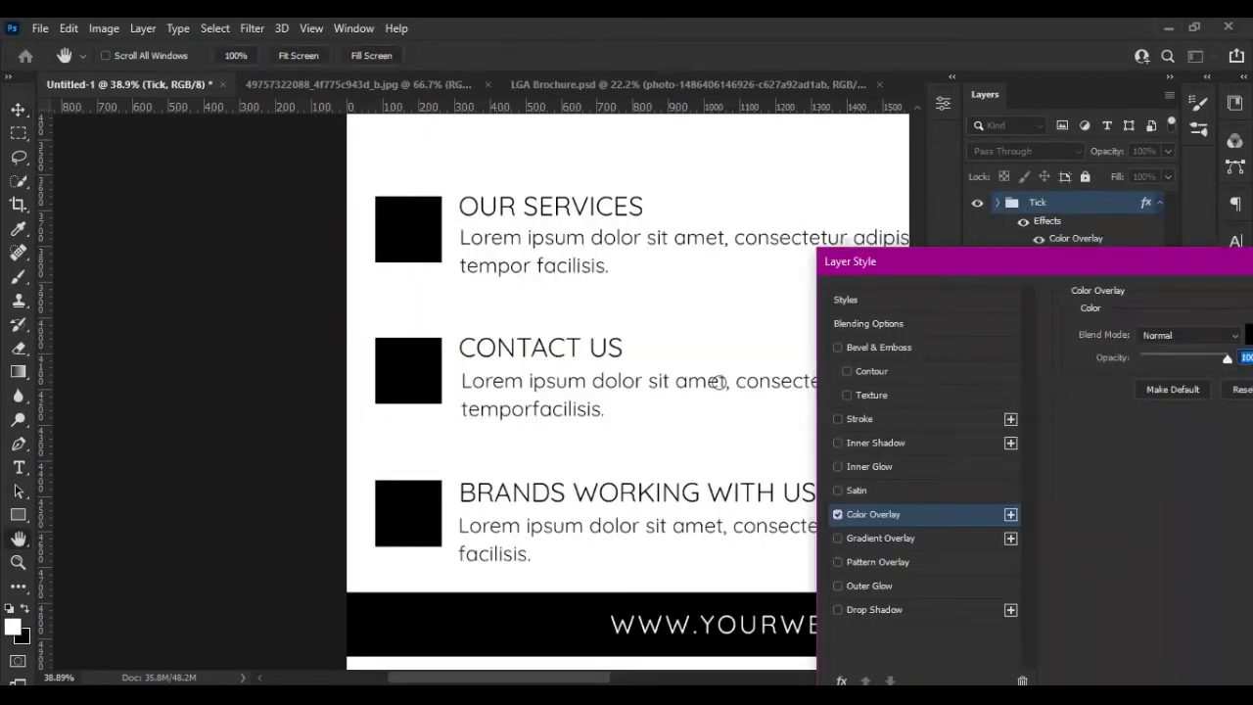
pyautogui.click(1247, 335)
pyautogui.write('ffffff')
pyautogui.press('Return')
pyautogui.press('Return')
# - Nudge the About and Company headings up-left and group them as About Company
pyautogui.press('v')
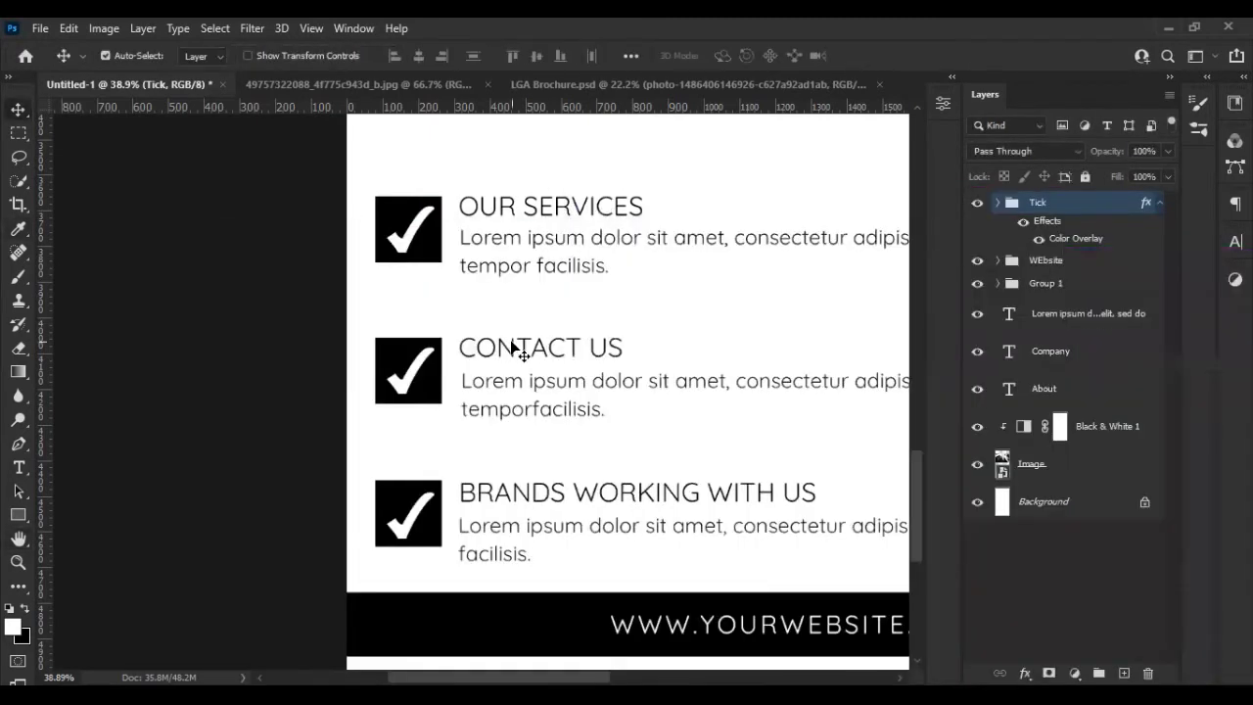
pyautogui.hotkey('ctrl', '0')
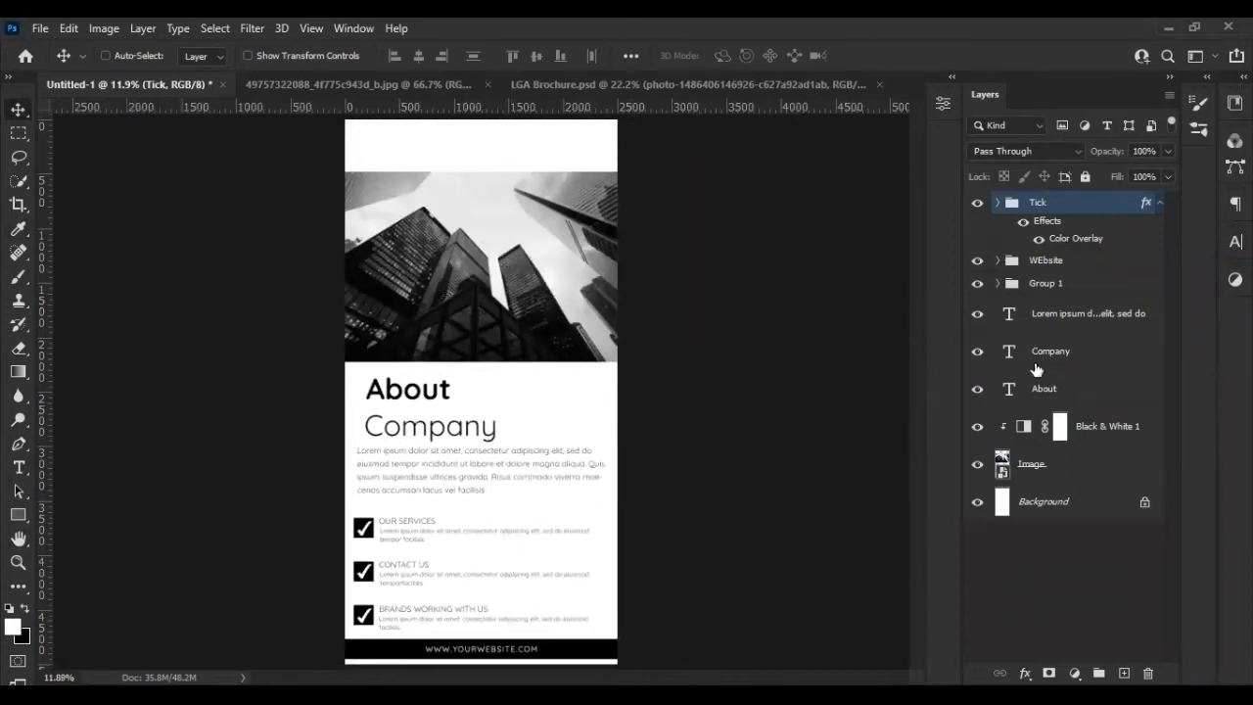
pyautogui.click(1043, 389)
pyautogui.keyDown('ctrl'); pyautogui.click(1043, 352); pyautogui.keyUp('ctrl')
pyautogui.moveTo(442, 431); pyautogui.dragTo(430, 425)
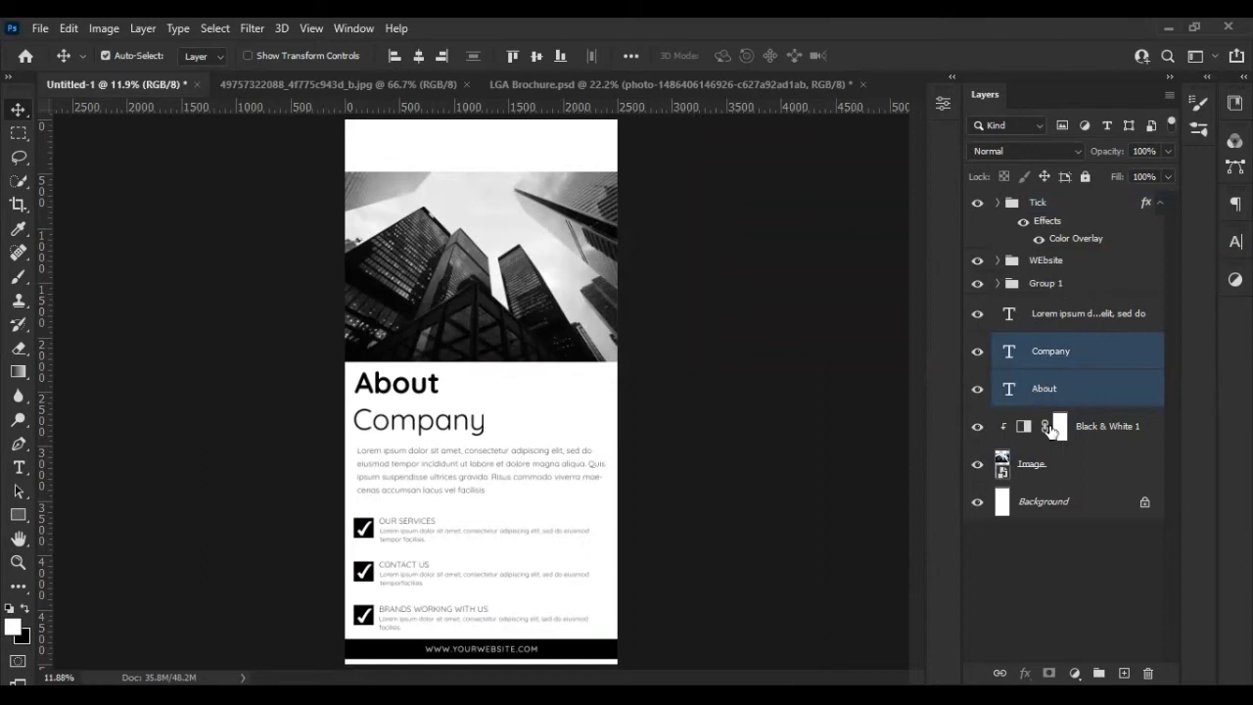
pyautogui.hotkey('ctrl', 'g')
pyautogui.doubleClick(1043, 344)
pyautogui.write('About')
pyautogui.press('Return')
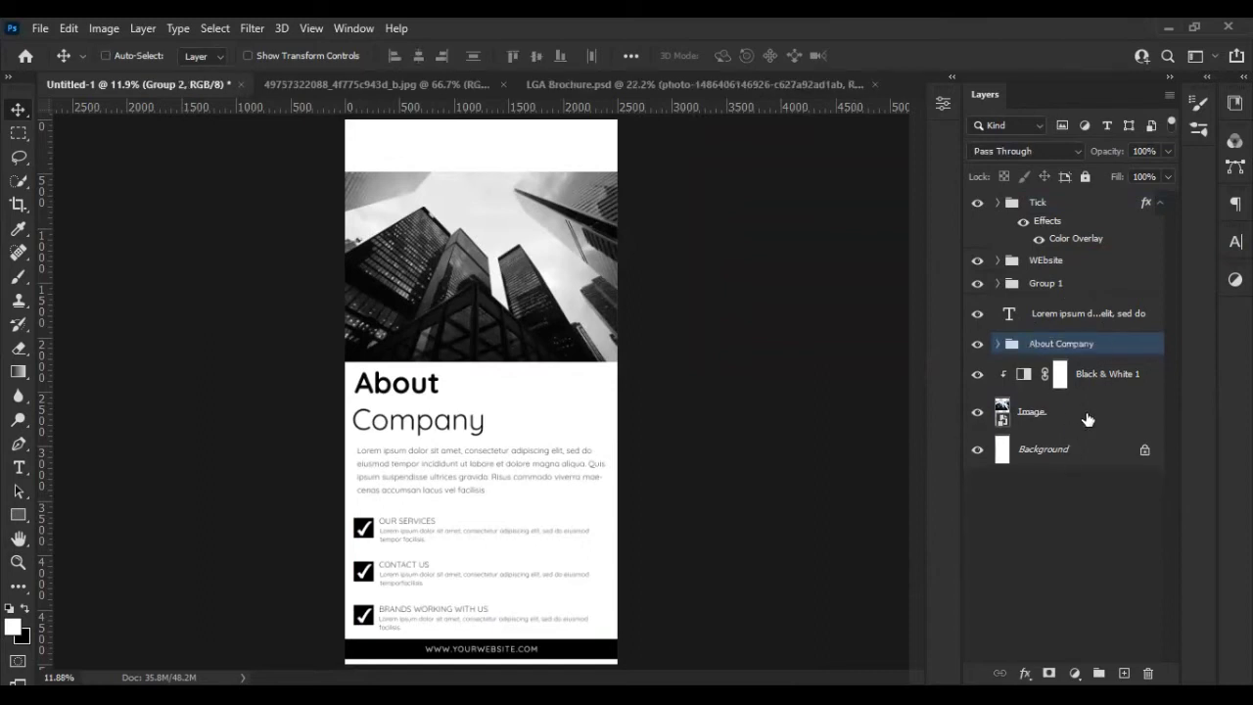
# - Nudge the building photo and its black-and-white adjustment up, then place a text insertion point above it
pyautogui.click(1088, 409)
pyautogui.keyDown('shift'); pyautogui.click(1118, 386); pyautogui.keyUp('shift')
pyautogui.hotkey('shift', 'Up')
pyautogui.hotkey('shift', 'Up')
pyautogui.hotkey('shift', 'Up')
pyautogui.hotkey('shift', 'Up')
pyautogui.hotkey('shift', 'Up')
pyautogui.hotkey('shift', 'Up')
pyautogui.moveTo(572, 313); pyautogui.dragTo(573, 299)
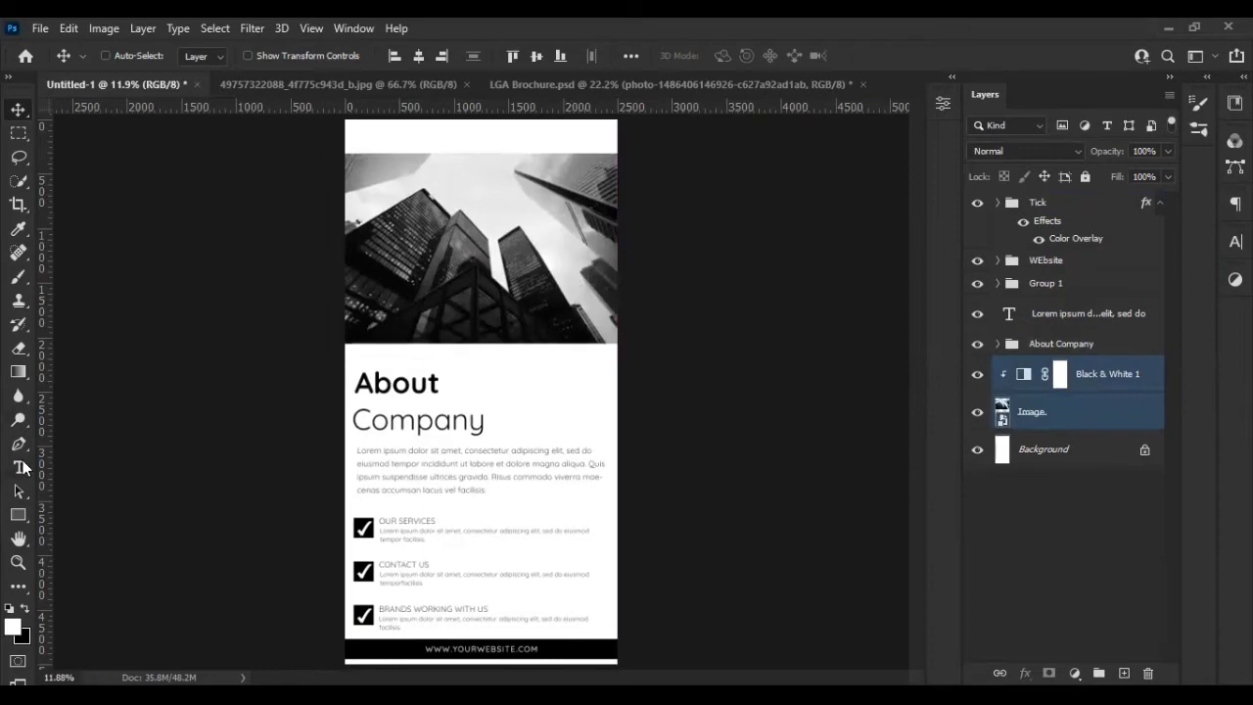
pyautogui.press('t')
pyautogui.scroll(3, 572, 125)
pyautogui.click(420, 155)
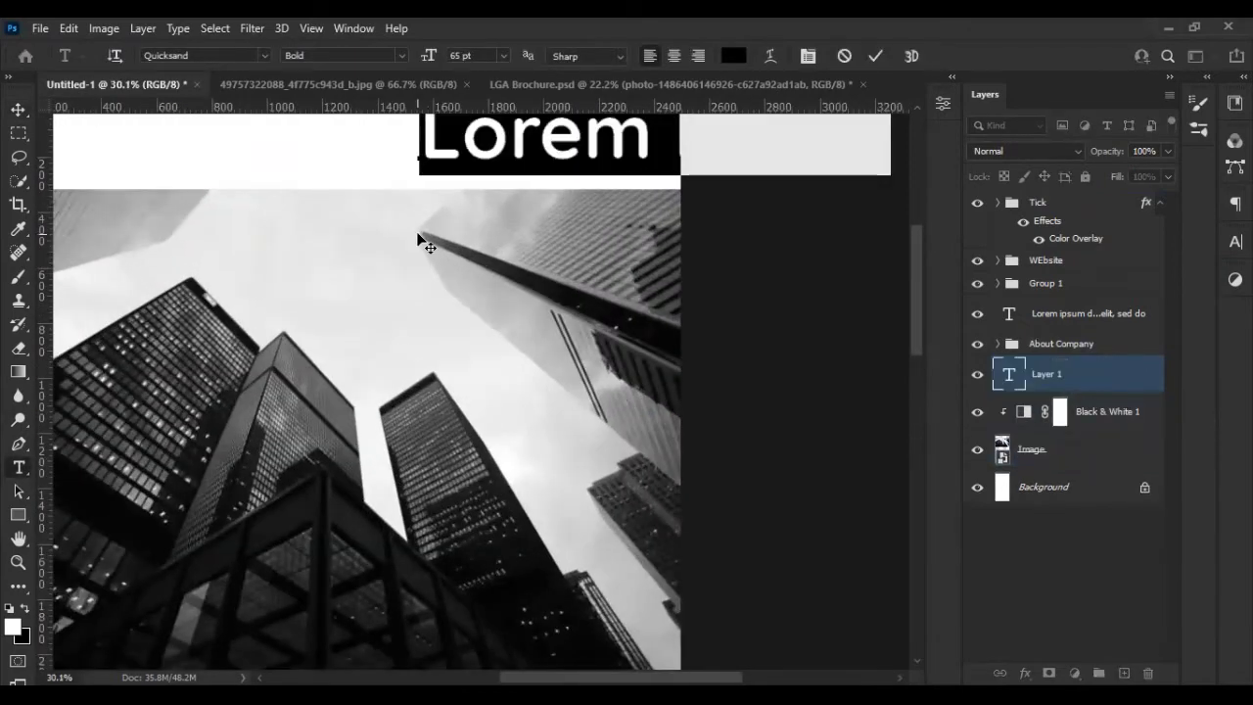
# - Type the heading text 'Company Name', correcting the initial typos
pyautogui.write('Compne')
pyautogui.press('BackSpace')
pyautogui.press('BackSpace')
pyautogui.press('BackSpace')
pyautogui.write('pa')
pyautogui.hotkey('ctrl', 'a')
pyautogui.write('Company Name')
pyautogui.hotkey('ctrl', 'a')
pyautogui.click(1126, 610)
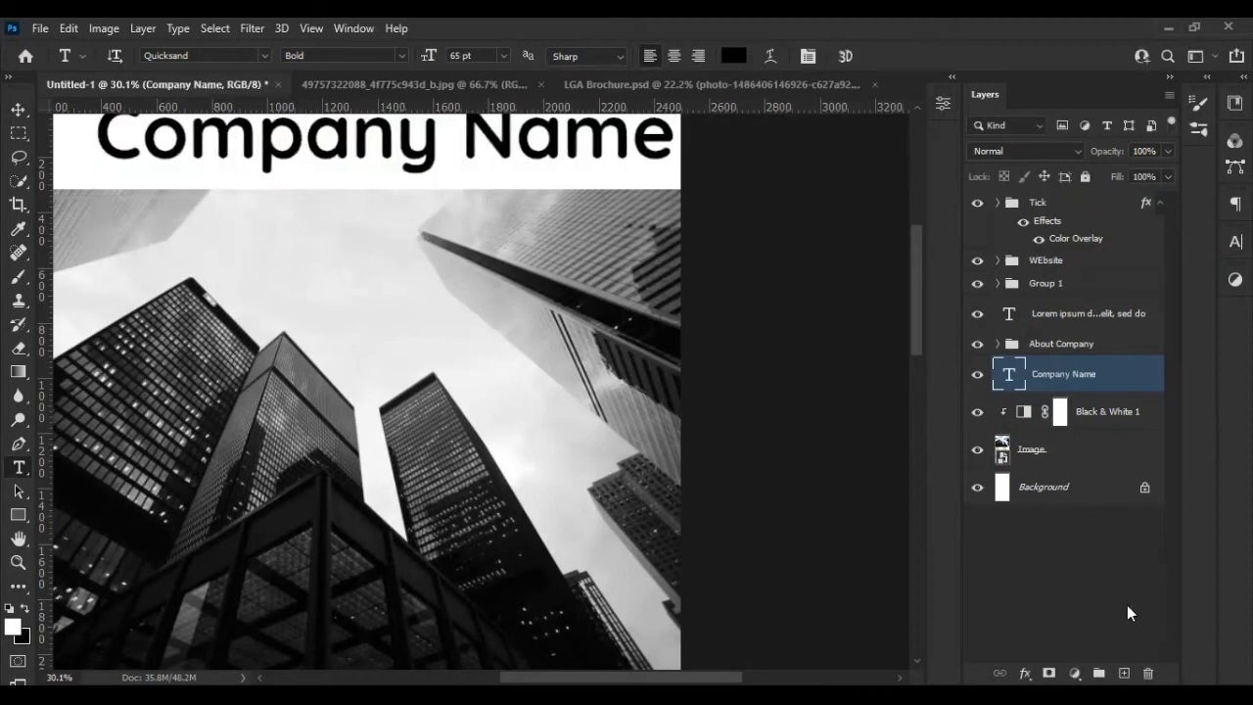
# - Scale the Company Name text down into the page's top right corner
pyautogui.scroll(-2, 424, 140)
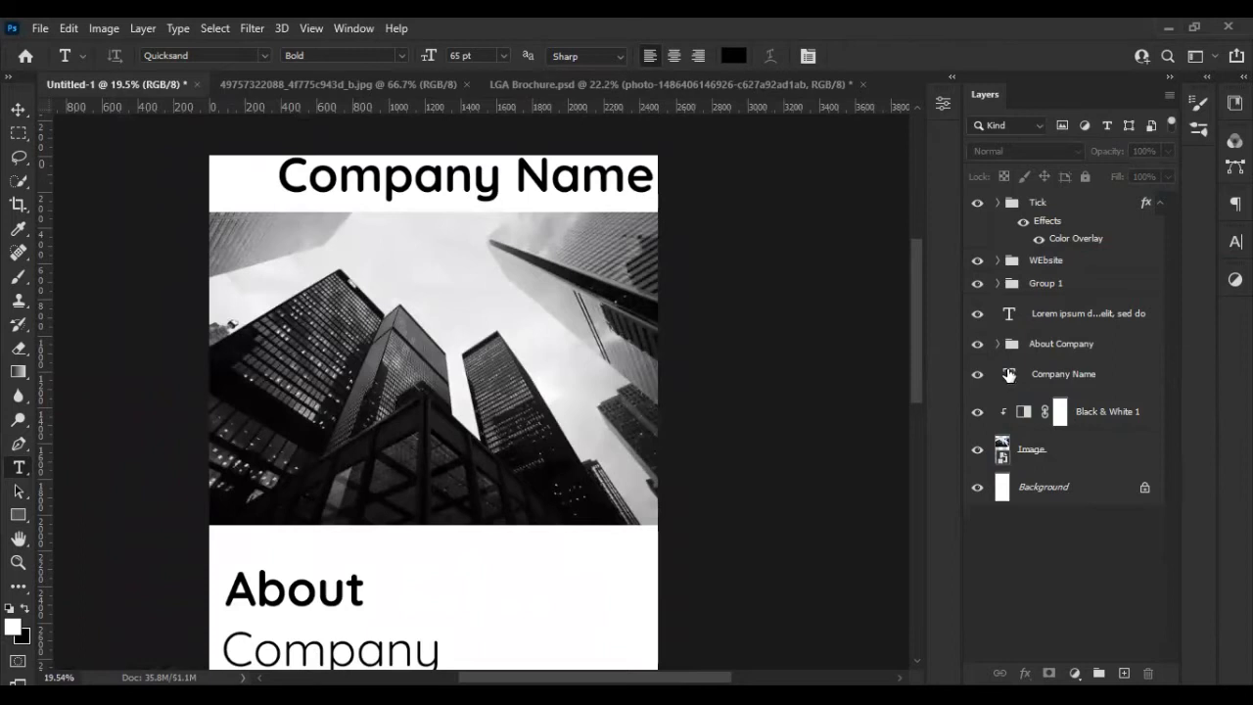
pyautogui.click(1008, 374)
pyautogui.hotkey('ctrl', 't')
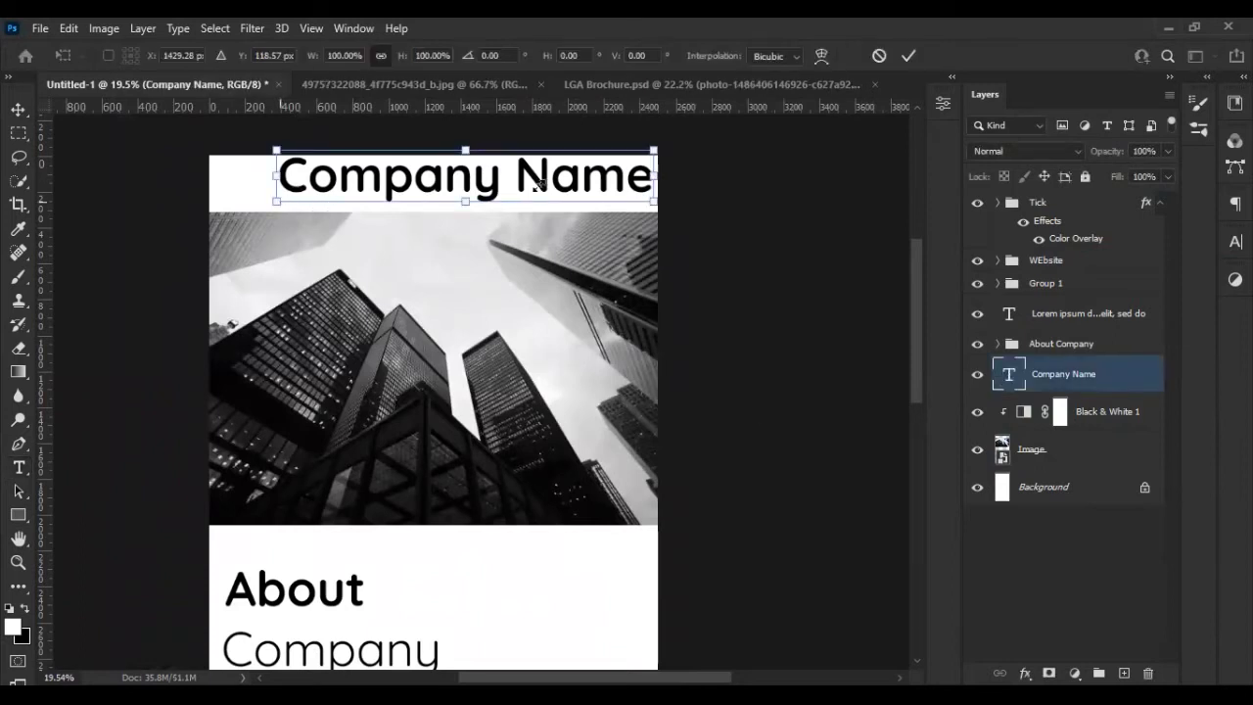
pyautogui.moveTo(277, 201); pyautogui.dragTo(525, 174)
pyautogui.press('Return')
# - Set the word 'Name' to the Light font style, leaving 'Company' bold
pyautogui.doubleClick(1007, 374)
pyautogui.click(598, 182)
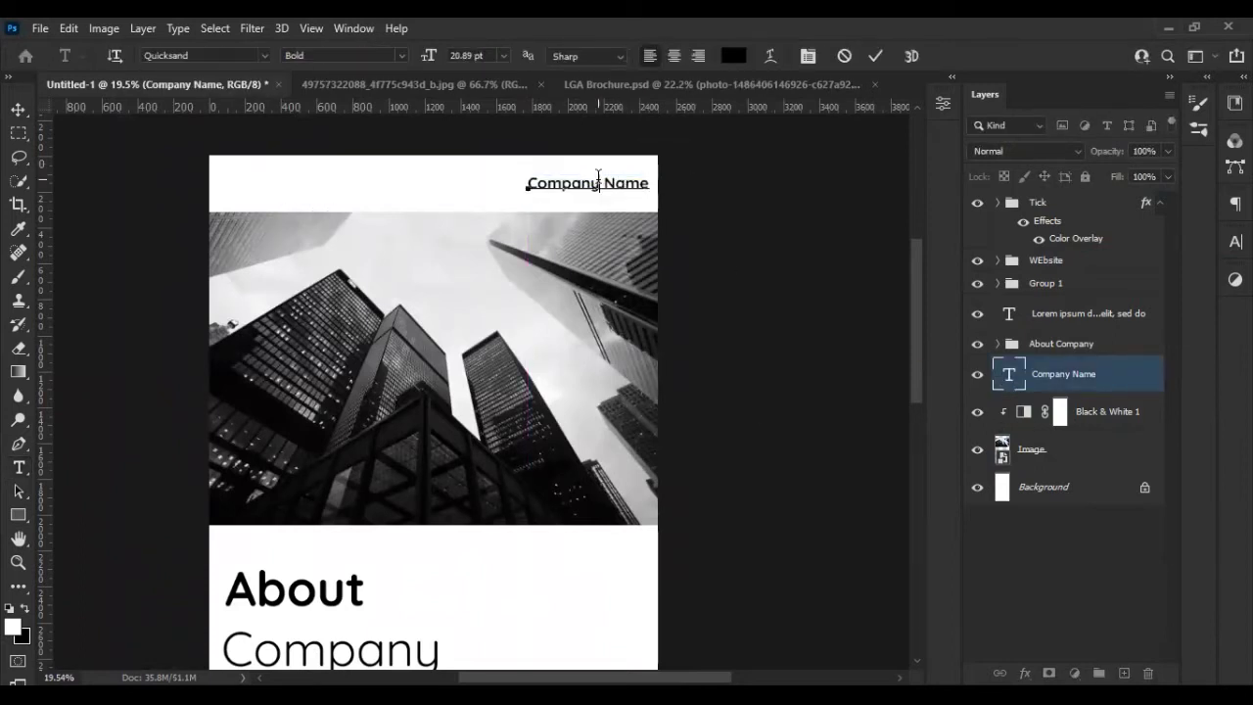
pyautogui.doubleClick(598, 182)
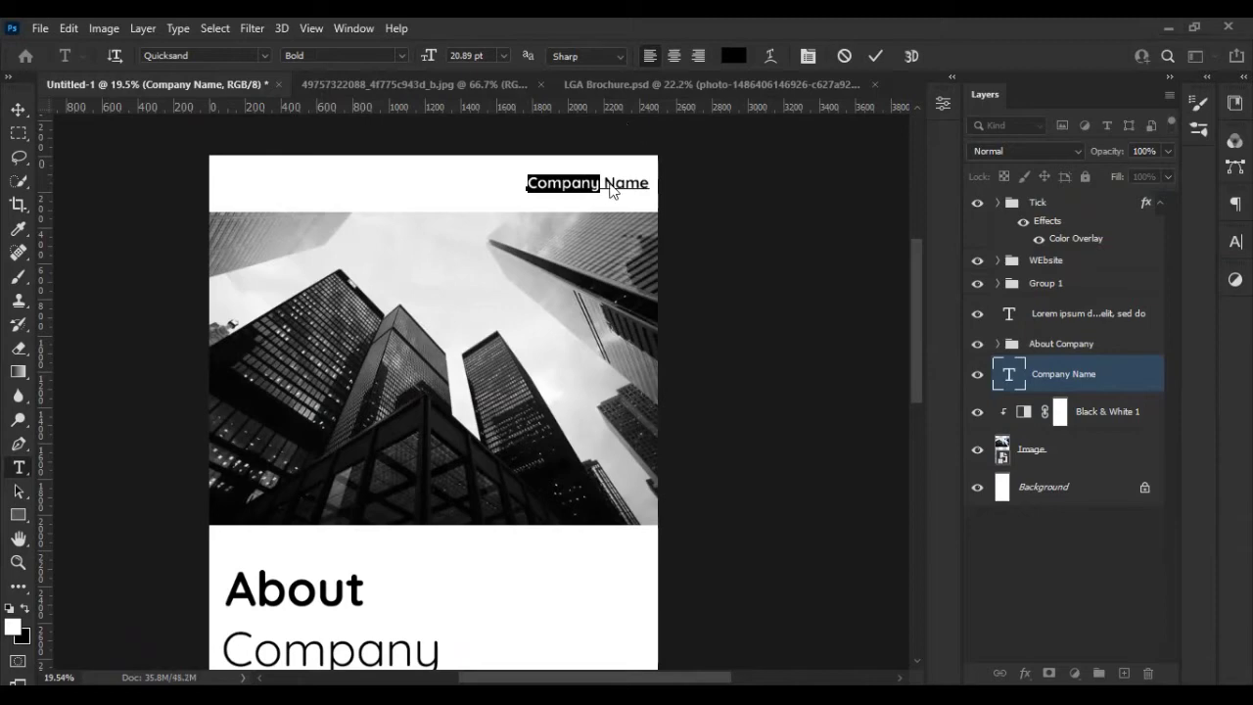
pyautogui.doubleClick(627, 183)
pyautogui.click(400, 56)
pyautogui.click(323, 73)
pyautogui.click(875, 56)
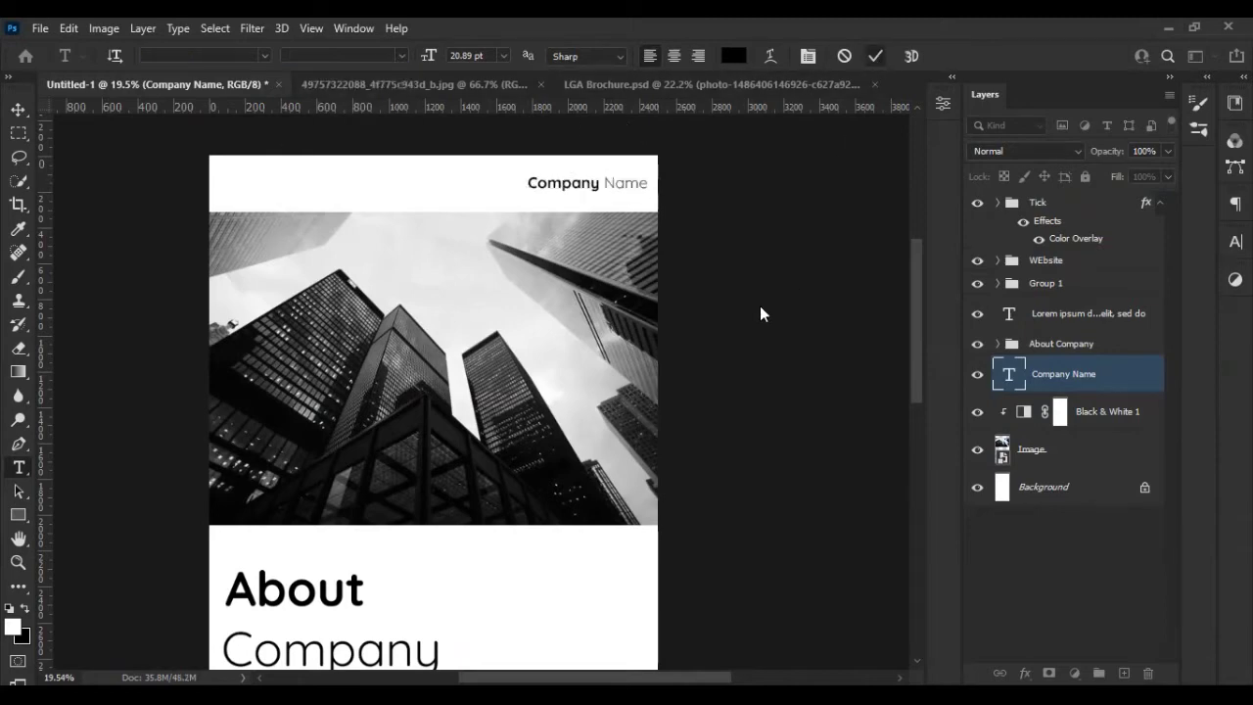
pyautogui.hotkey('ctrl', '0')
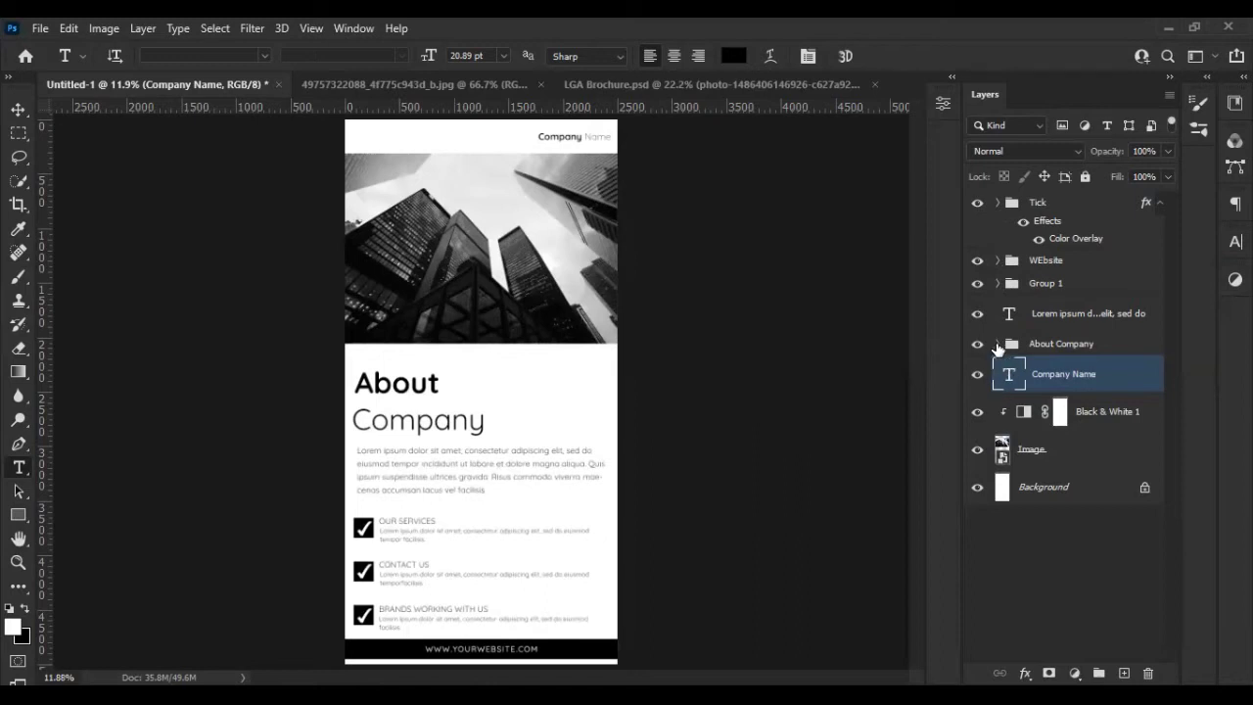
# - Recolour the About heading text bright blue
pyautogui.click(998, 344)
pyautogui.click(1024, 411)
pyautogui.doubleClick(430, 384)
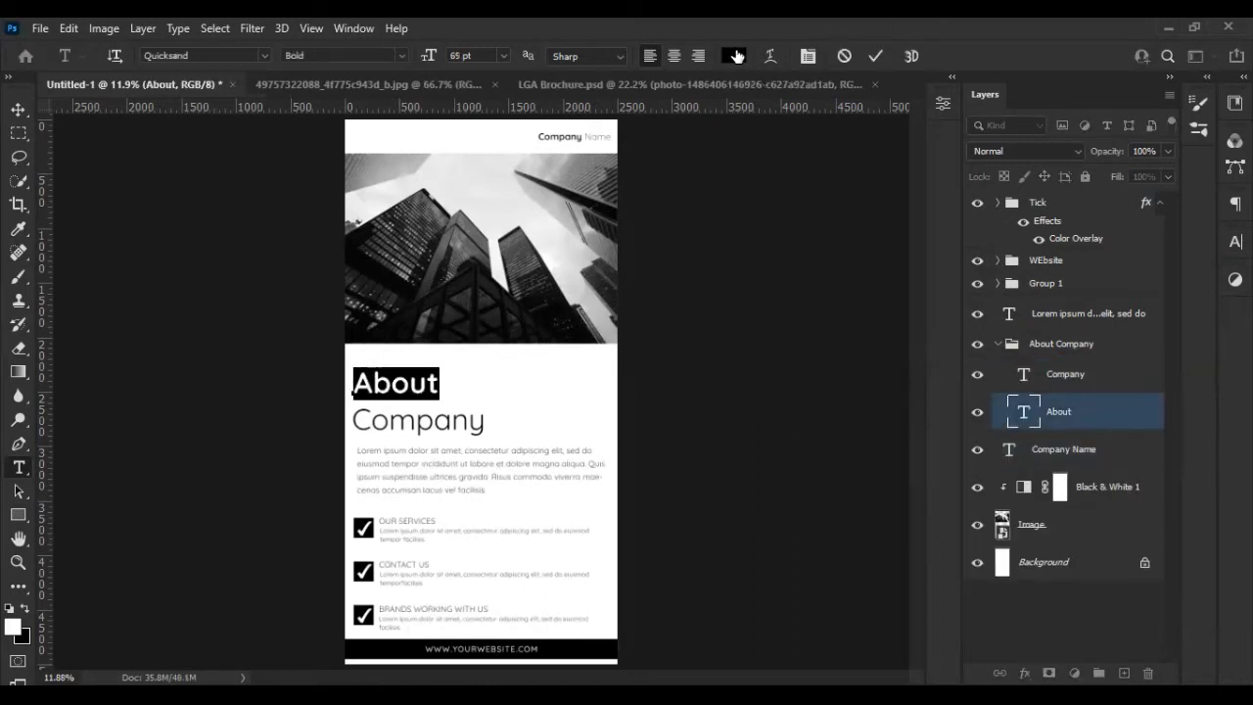
pyautogui.click(733, 55)
pyautogui.moveTo(744, 294); pyautogui.dragTo(815, 246)
pyautogui.click(841, 344)
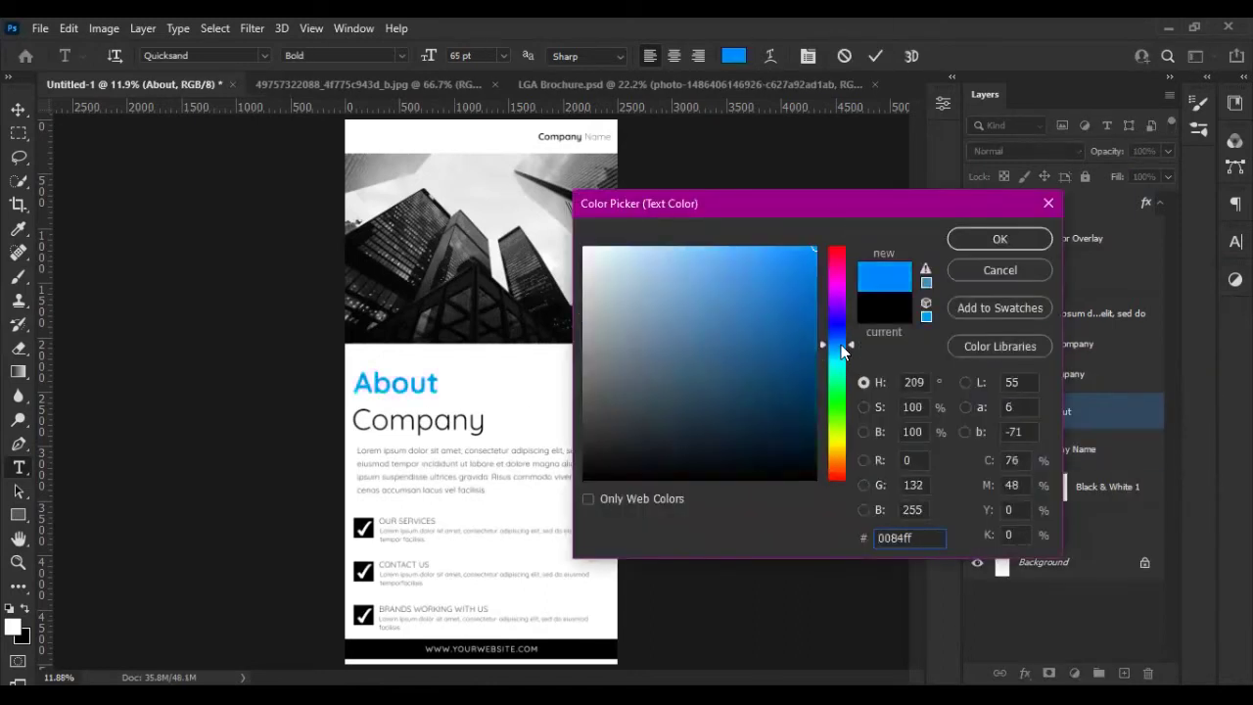
pyautogui.click(999, 239)
pyautogui.click(875, 56)
# - Nudge the Company heading layer up slightly with Shift+Up
pyautogui.scroll(2, 421, 450)
pyautogui.click(1065, 374)
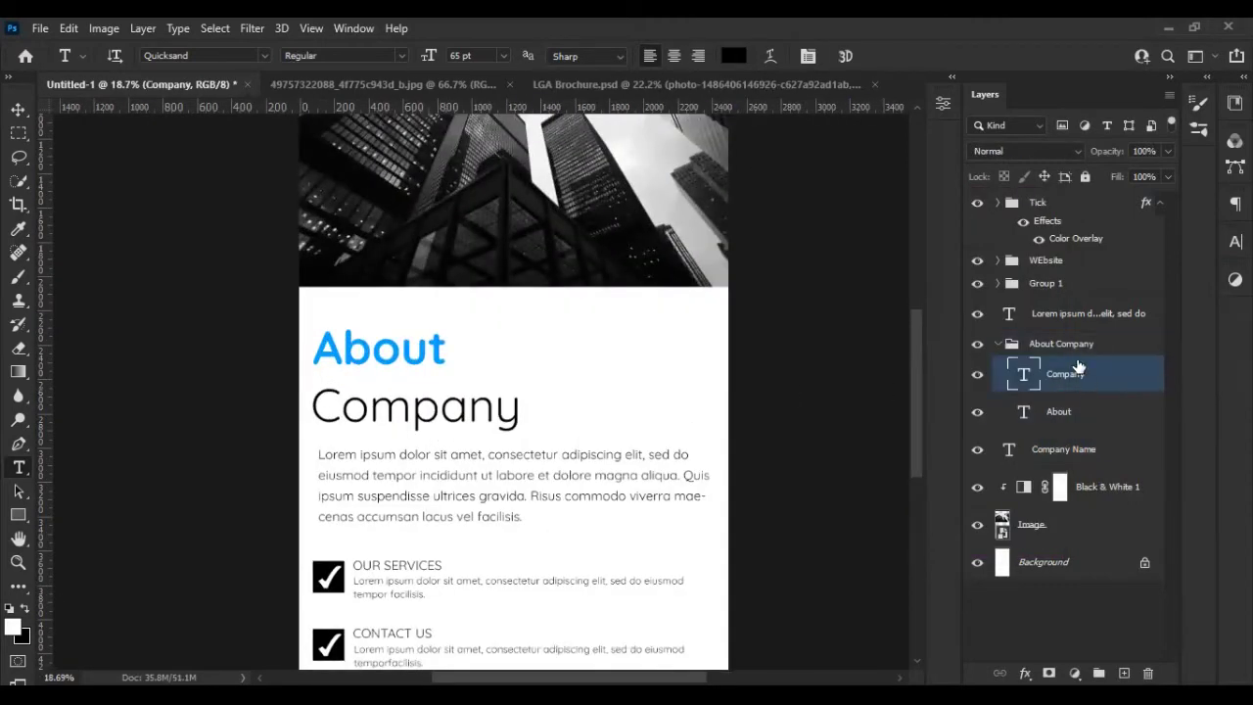
pyautogui.press('v')
pyautogui.hotkey('shift', 'Up')
pyautogui.hotkey('shift', 'Up')
pyautogui.hotkey('shift', 'Up')
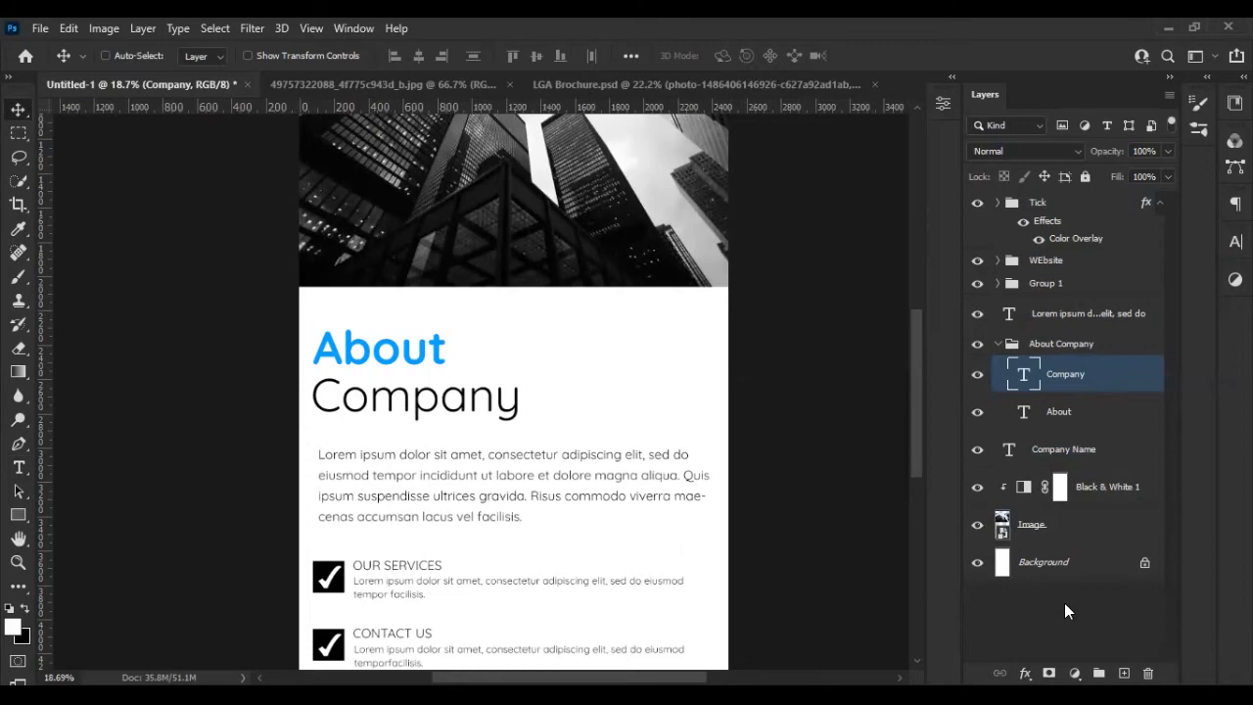
pyautogui.click(1064, 603)
pyautogui.scroll(-2, 571, 409)
pyautogui.scroll(-2, 518, 578)
pyautogui.scroll(2, 509, 565)
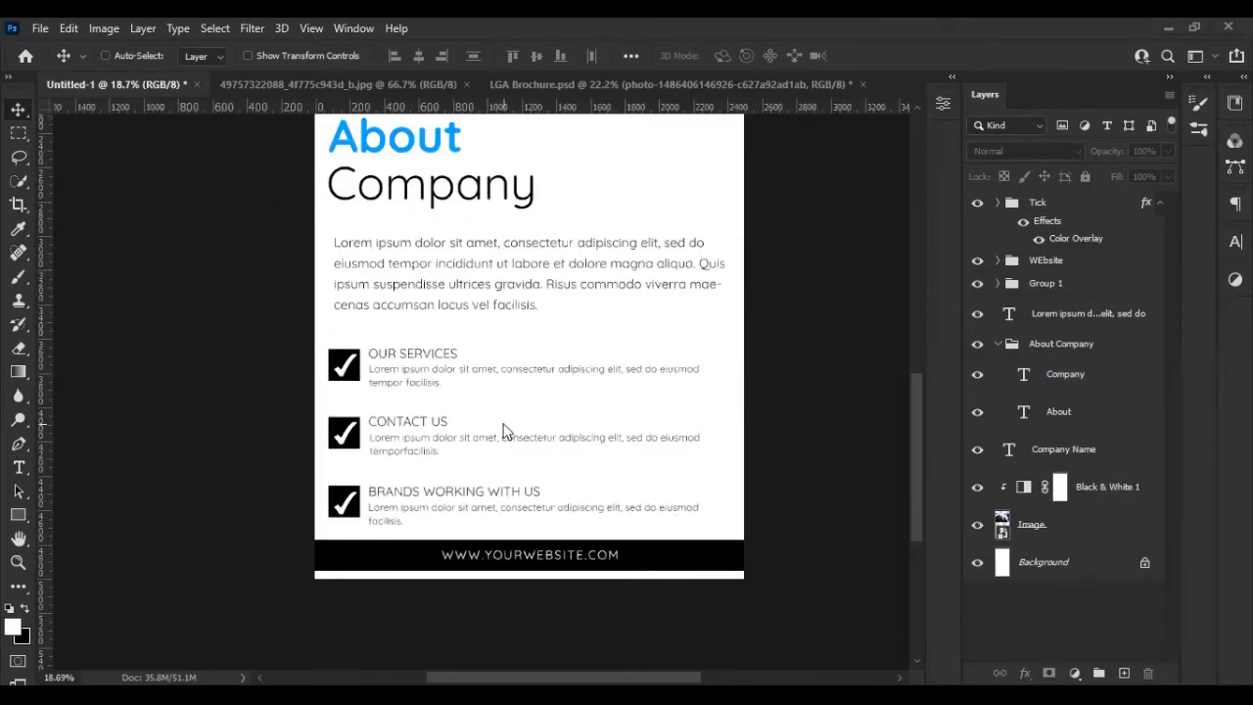
# - Make the word OUR in the Services heading bold and light blue (#48b5ff)
pyautogui.click(998, 344)
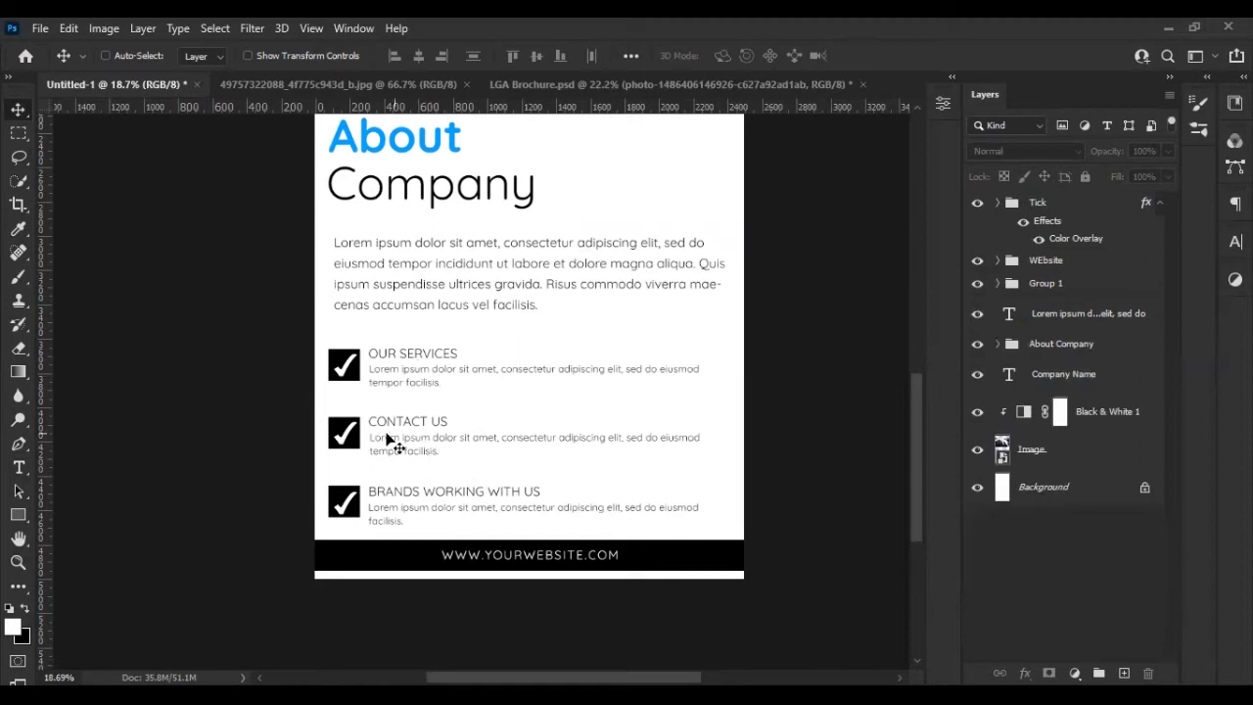
pyautogui.click(1161, 204)
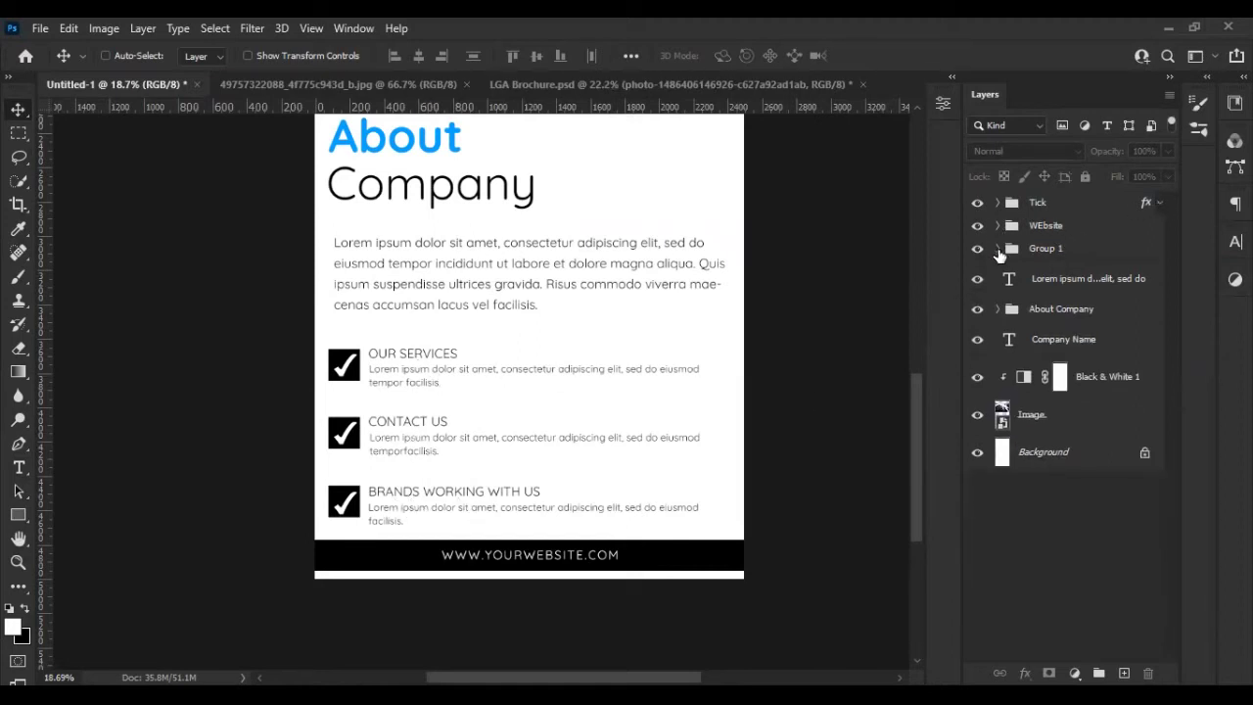
pyautogui.click(998, 248)
pyautogui.click(1014, 294)
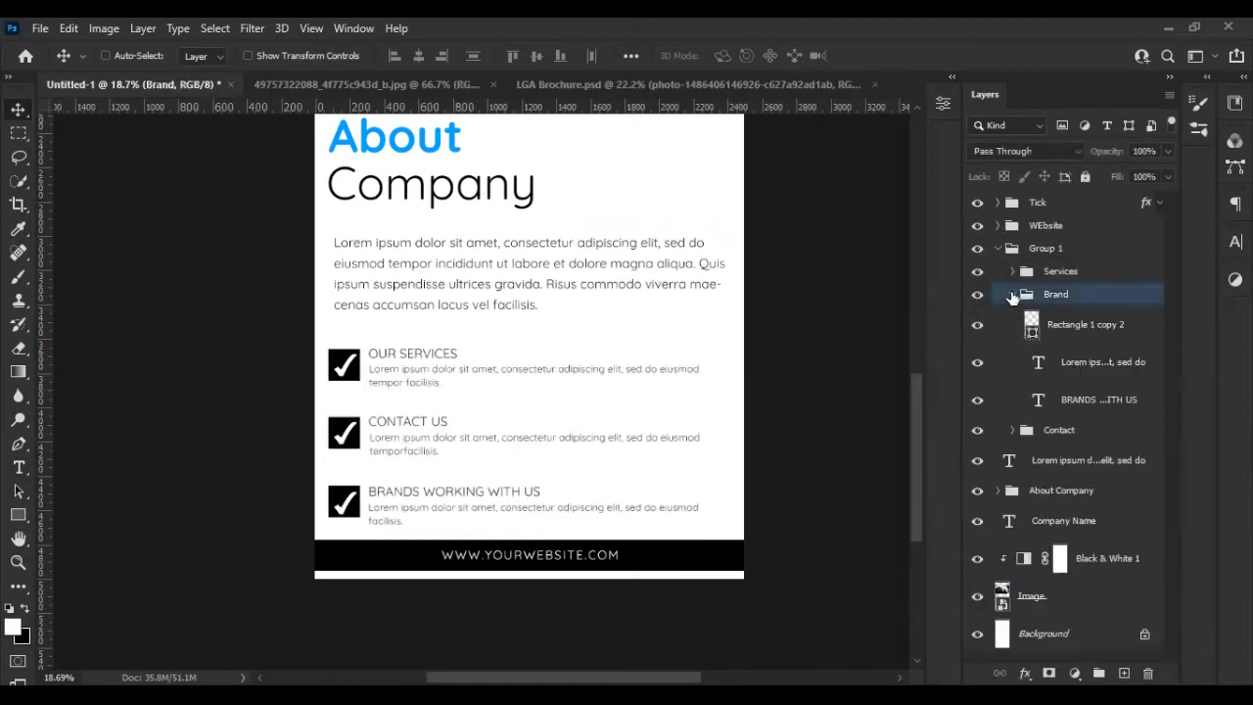
pyautogui.click(1012, 271)
pyautogui.doubleClick(1037, 338)
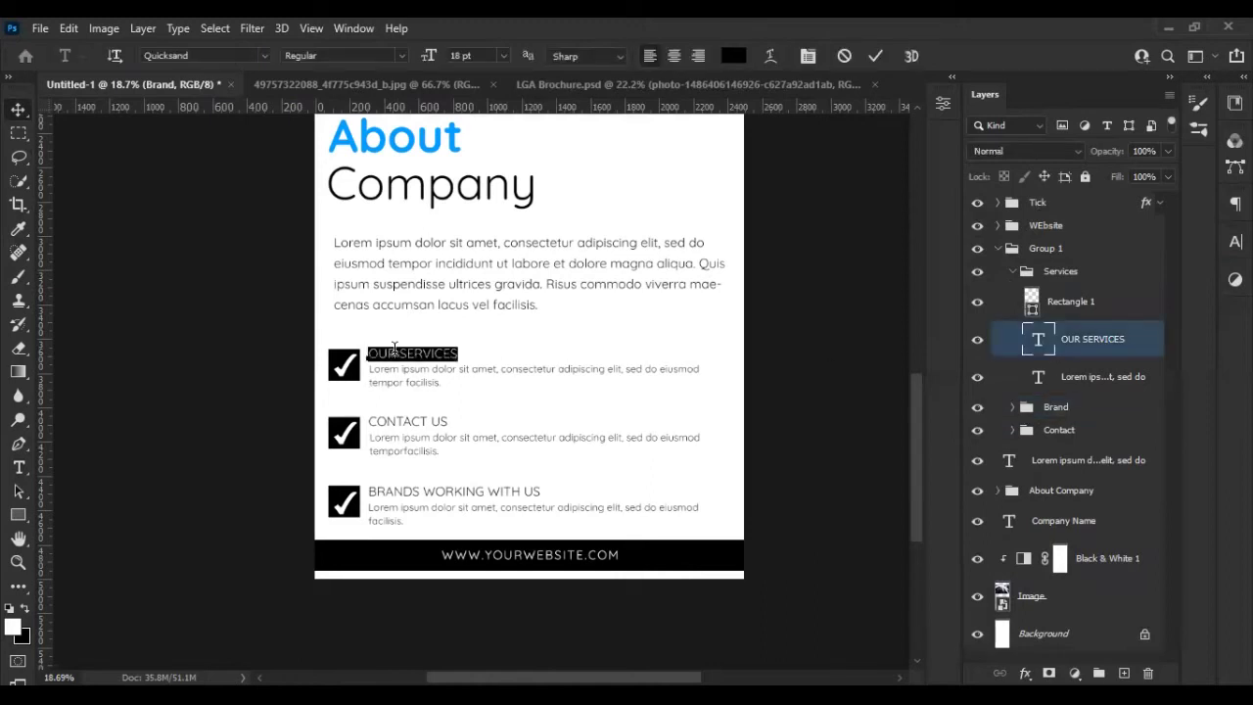
pyautogui.click(733, 56)
pyautogui.write('48b5ff')
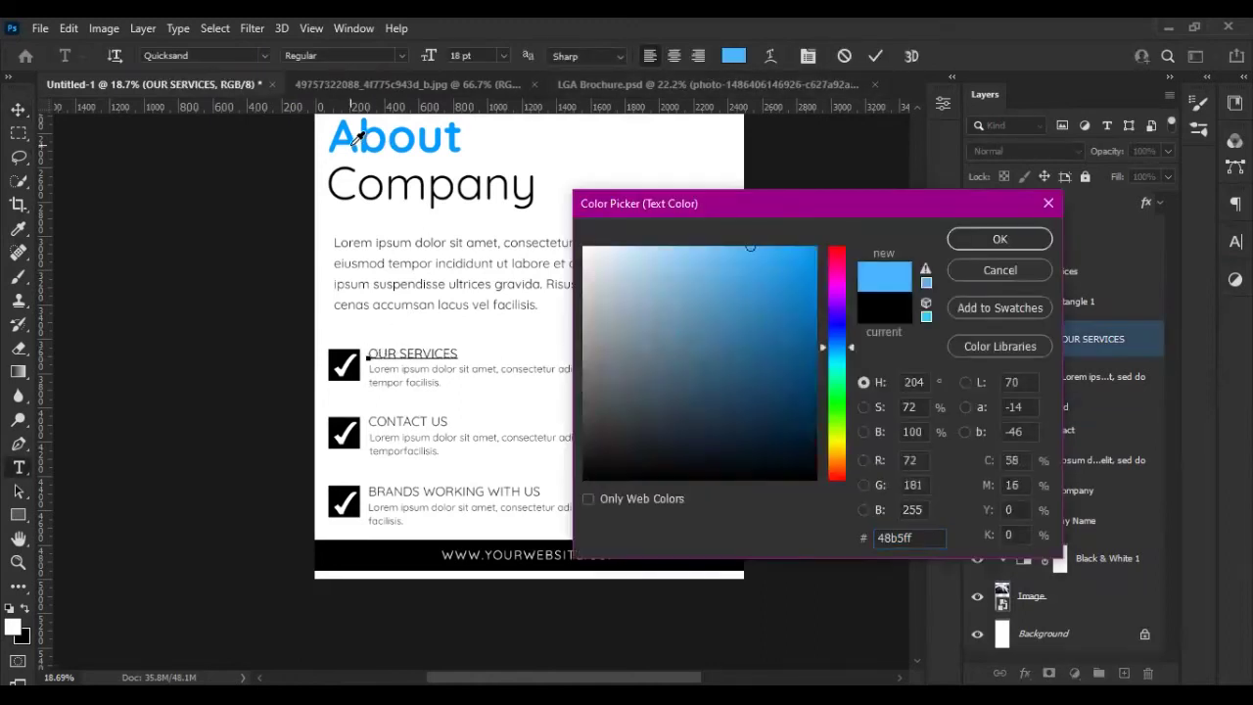
pyautogui.click(977, 246)
pyautogui.click(402, 55)
pyautogui.press('Escape')
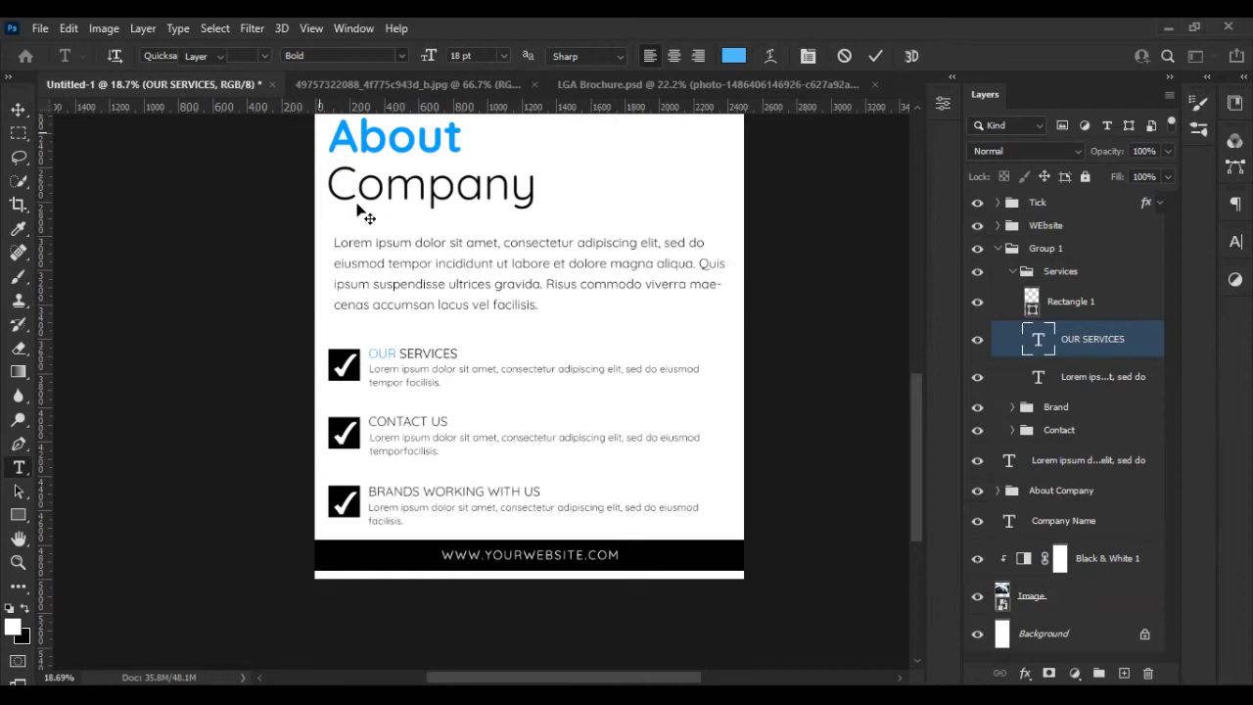
pyautogui.press('v')
# - Make the word BRANDS bold and blue, sampled from the About heading
pyautogui.click(1012, 271)
pyautogui.click(1012, 293)
pyautogui.doubleClick(1037, 399)
pyautogui.moveTo(432, 491); pyautogui.dragTo(360, 493)
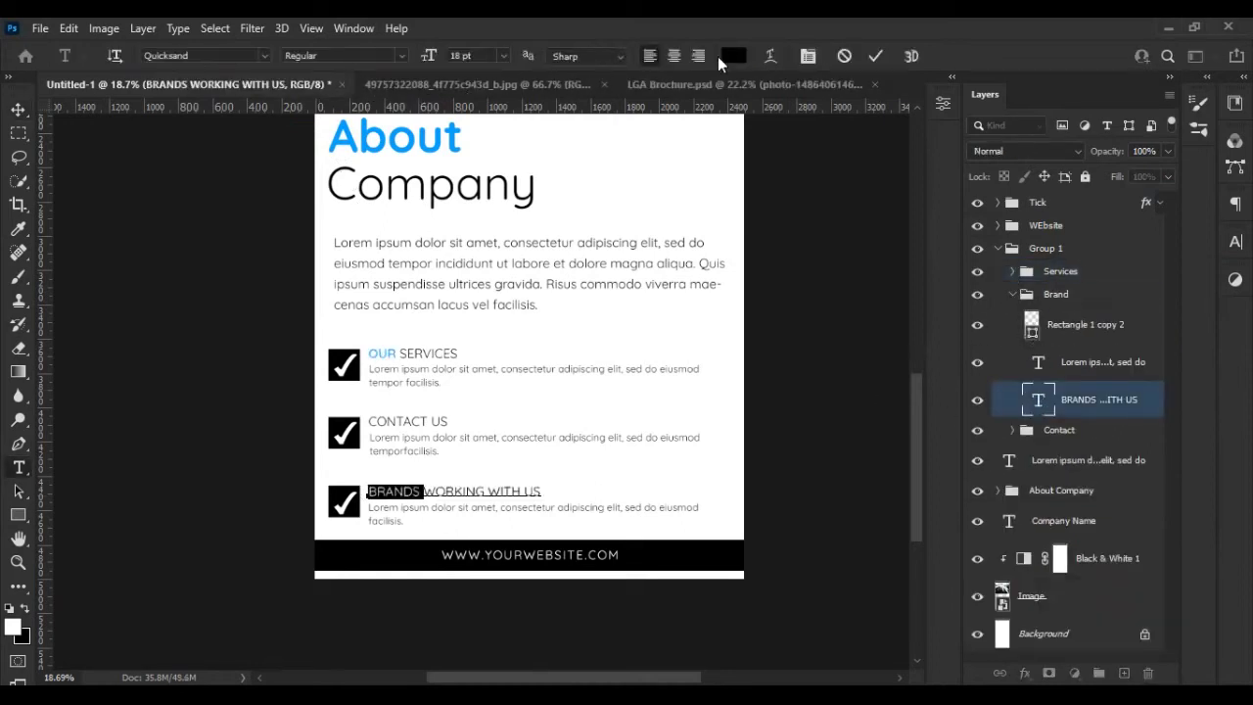
pyautogui.click(733, 56)
pyautogui.click(352, 134)
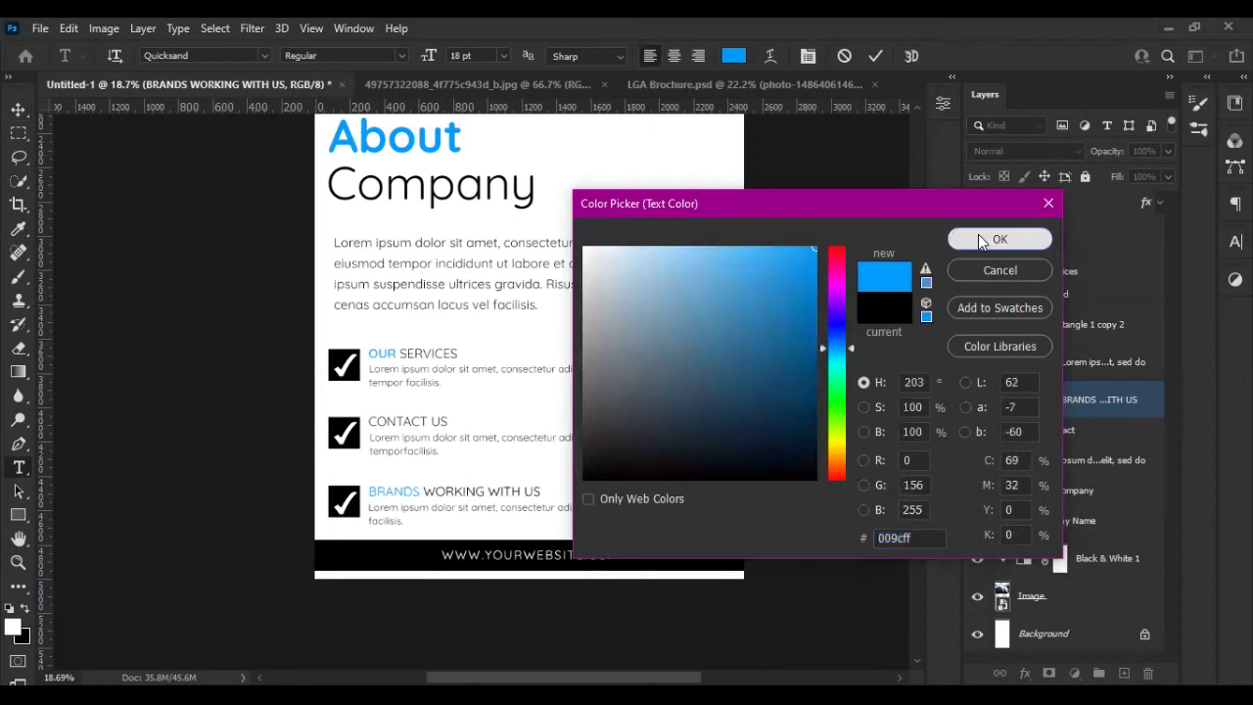
pyautogui.click(978, 236)
pyautogui.click(362, 59)
pyautogui.click(307, 134)
pyautogui.click(875, 56)
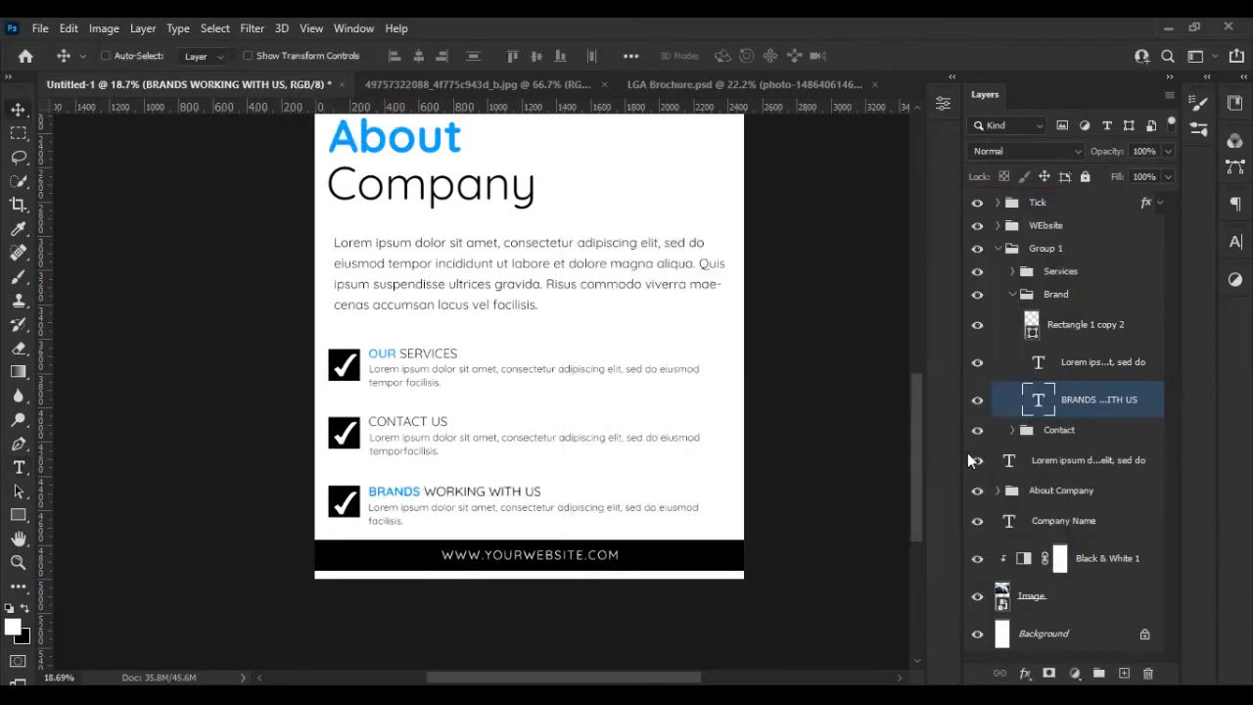
# - Make CONTACT bold and blue, and move the Brand tick box layer to the top
pyautogui.click(1012, 430)
pyautogui.doubleClick(1037, 535)
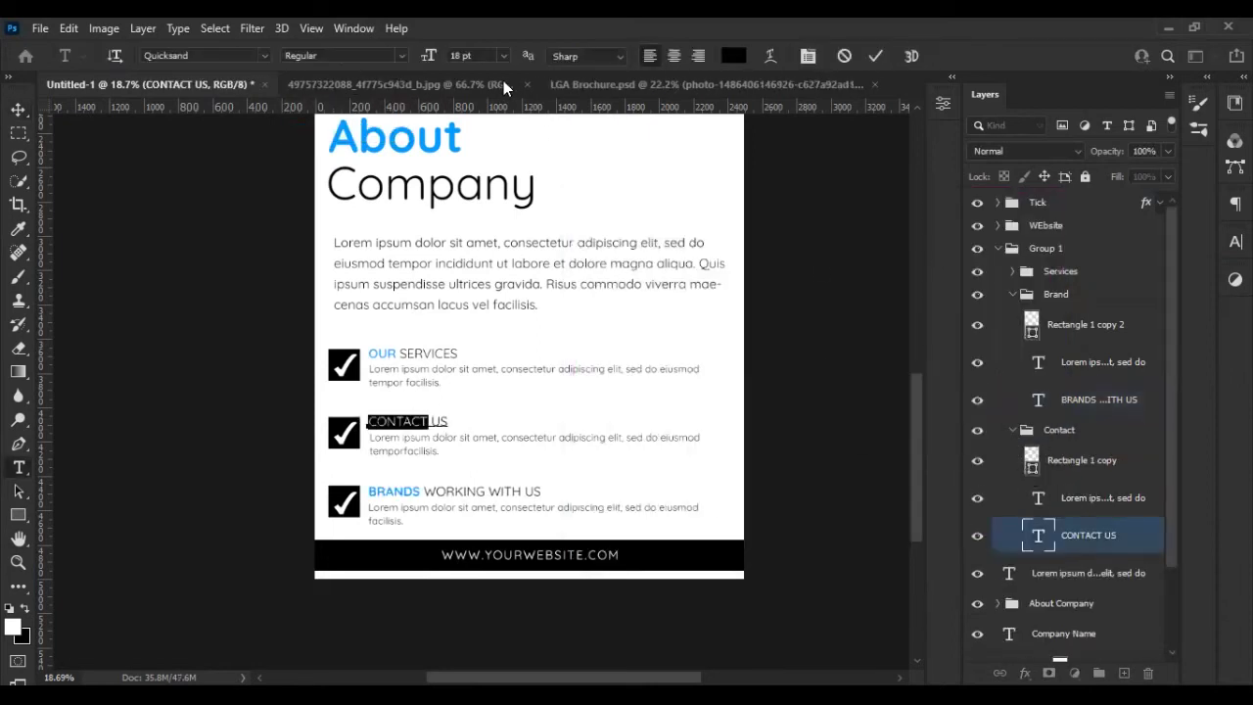
pyautogui.click(733, 55)
pyautogui.click(998, 240)
pyautogui.click(361, 55)
pyautogui.click(307, 134)
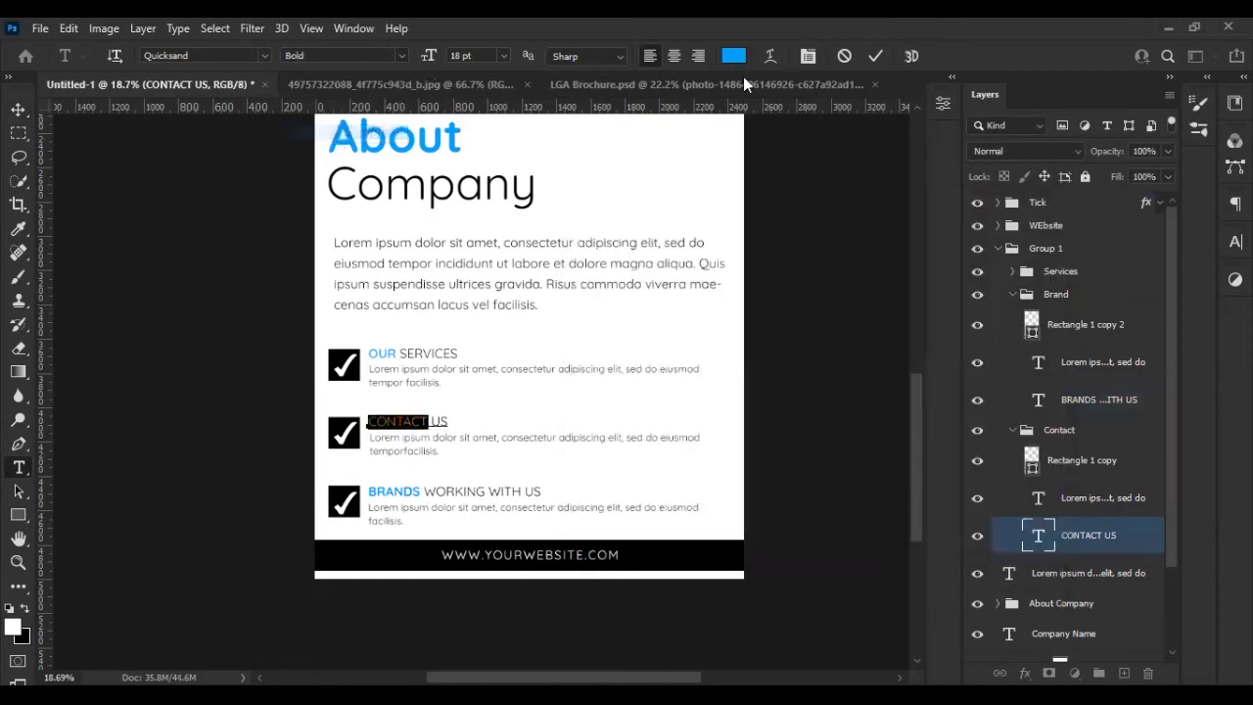
pyautogui.click(875, 56)
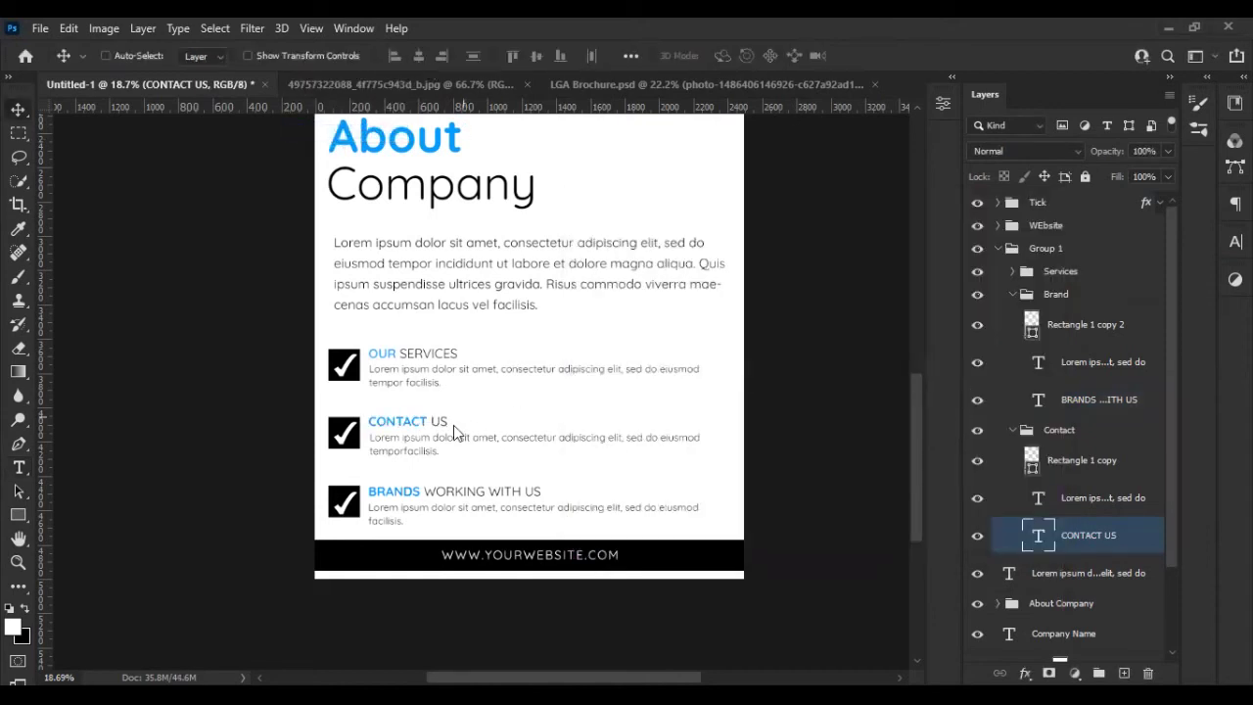
pyautogui.click(998, 248)
pyautogui.moveTo(1024, 324)
pyautogui.mouseDown()
pyautogui.moveTo(1075, 189)
pyautogui.moveTo(1071, 205)
pyautogui.mouseUp()
# - Move the Contact and Services tick box layers to the top of the layer stack
pyautogui.click(1012, 331)
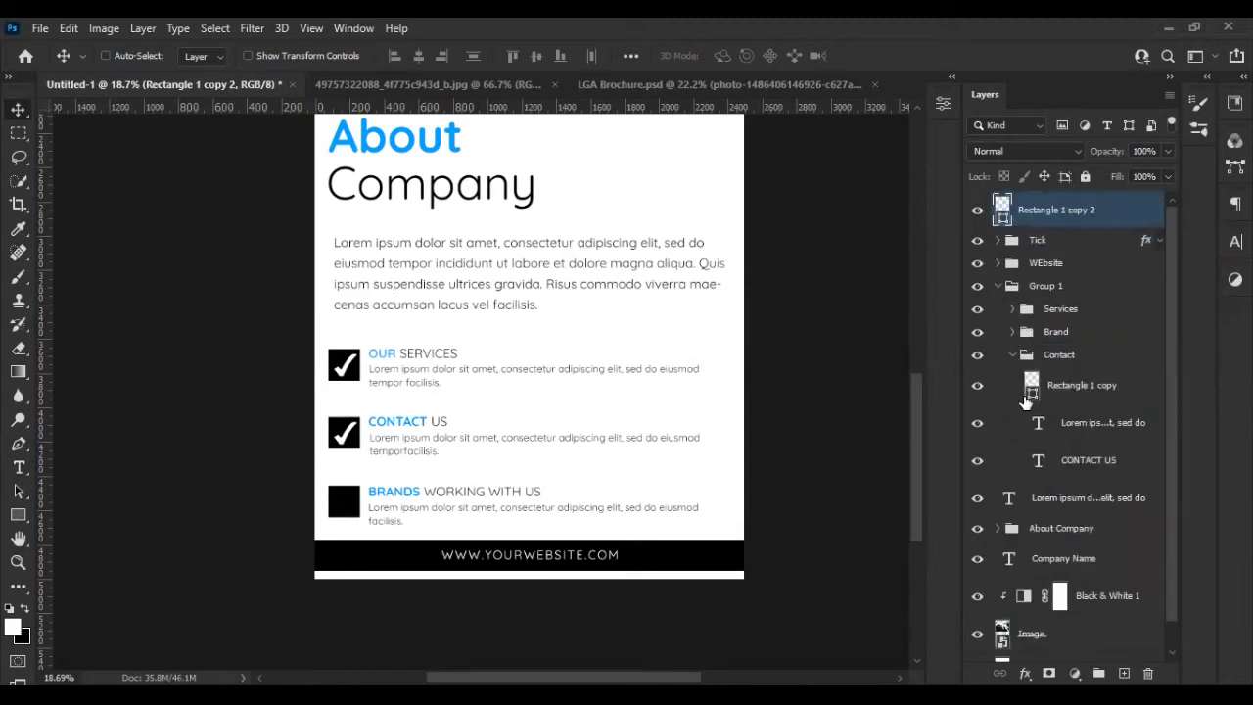
pyautogui.moveTo(1076, 385); pyautogui.dragTo(1076, 210)
pyautogui.click(1012, 393)
pyautogui.click(1012, 346)
pyautogui.moveTo(1057, 414); pyautogui.dragTo(1057, 208)
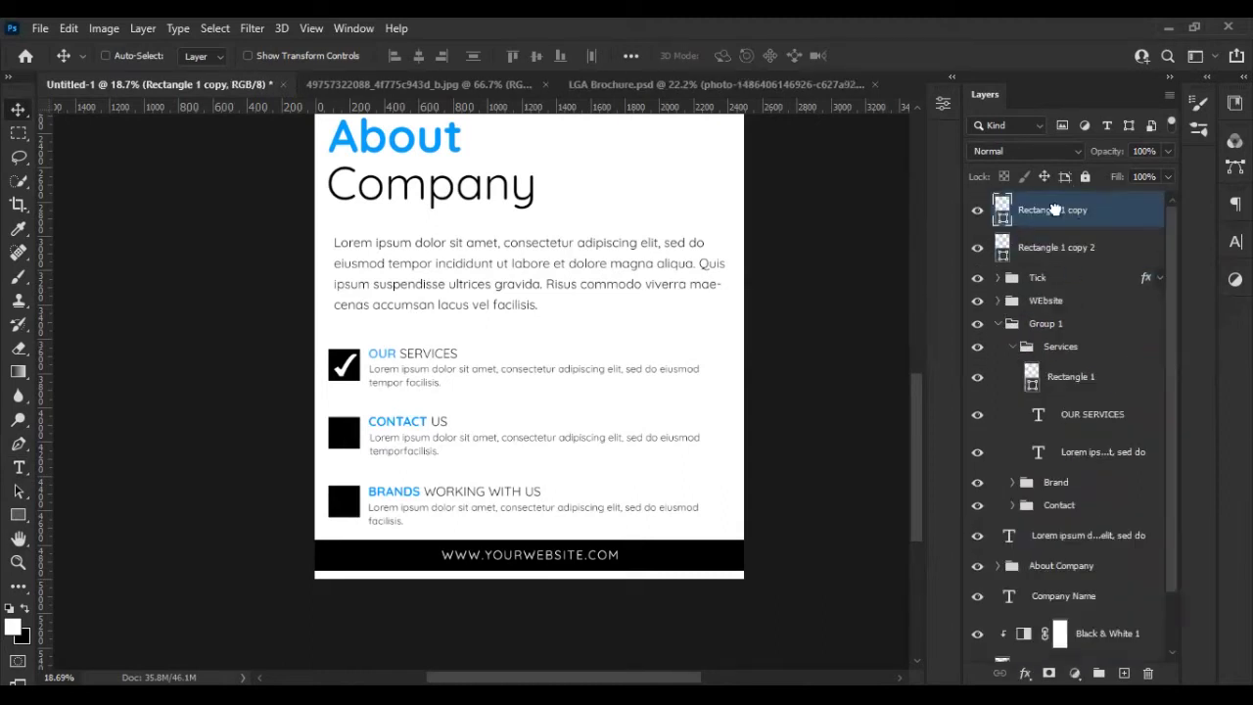
pyautogui.click(992, 366)
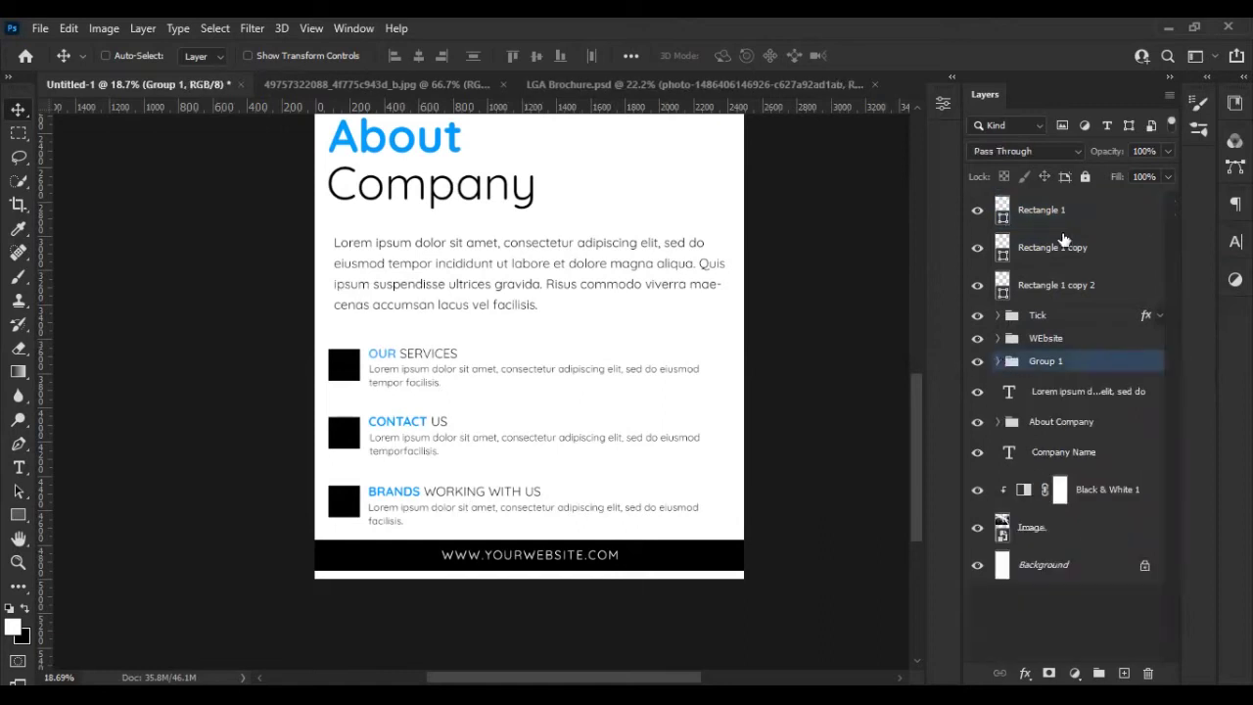
# - Group the three tick box layers as 'Boxes' and place the group below Tick
pyautogui.hotkey('alt', '.')
pyautogui.keyDown('shift'); pyautogui.click(1073, 287); pyautogui.keyUp('shift')
pyautogui.hotkey('ctrl', 'g')
pyautogui.doubleClick(1043, 203)
pyautogui.write('Boxes')
pyautogui.press('Return')
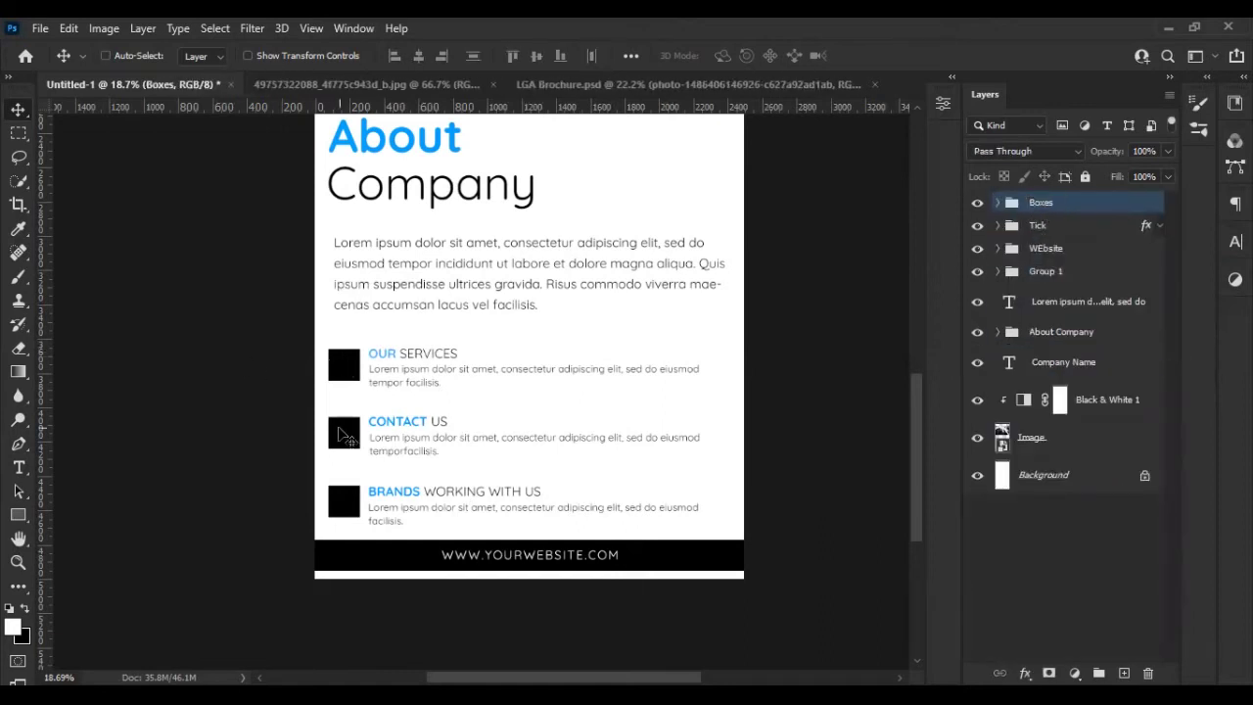
pyautogui.moveTo(1025, 239)
pyautogui.mouseDown()
pyautogui.moveTo(1054, 192)
pyautogui.moveTo(1032, 240)
pyautogui.mouseUp()
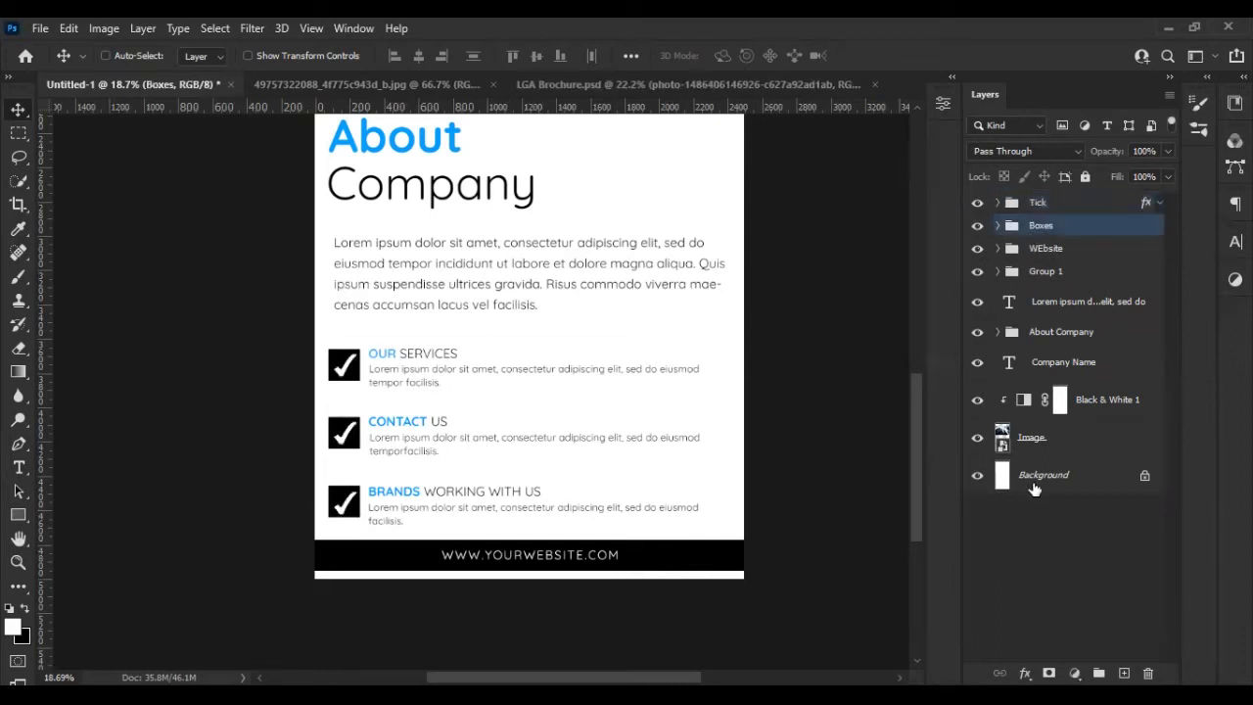
# - Add a blue Color Overlay, sampled from the About heading, to the Boxes group
pyautogui.click(1024, 674)
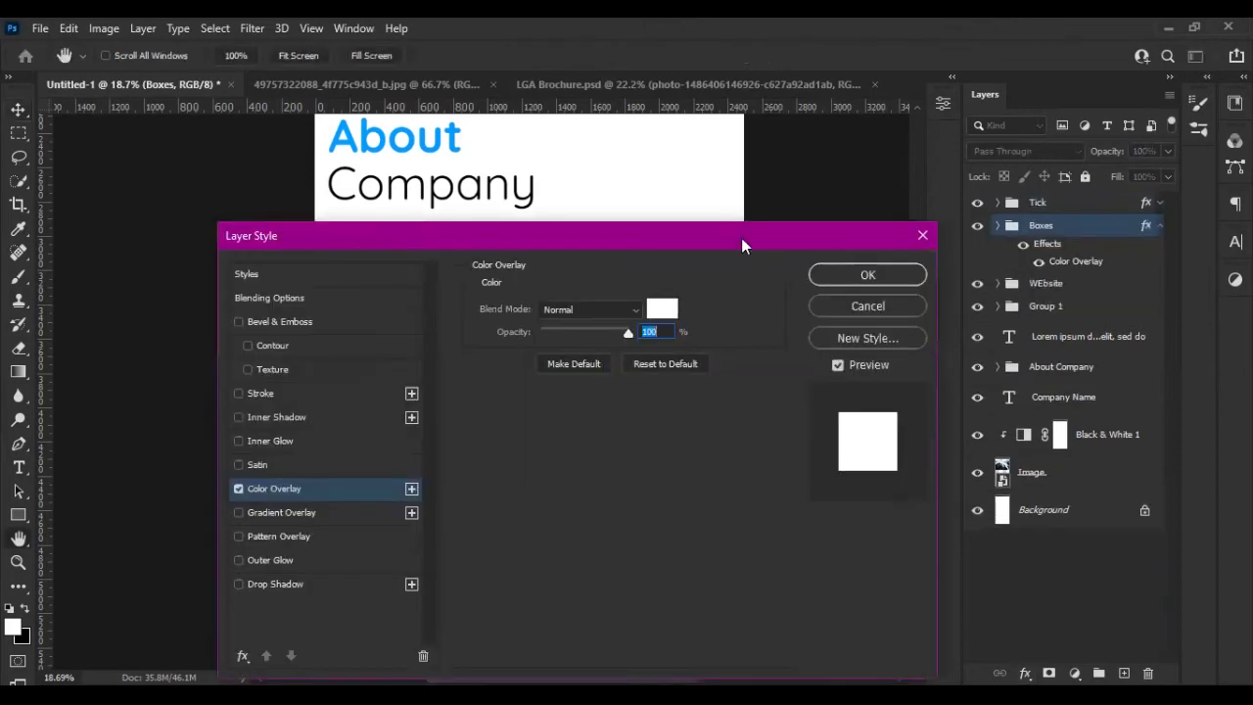
pyautogui.moveTo(741, 234); pyautogui.dragTo(1210, 214)
pyautogui.click(1128, 282)
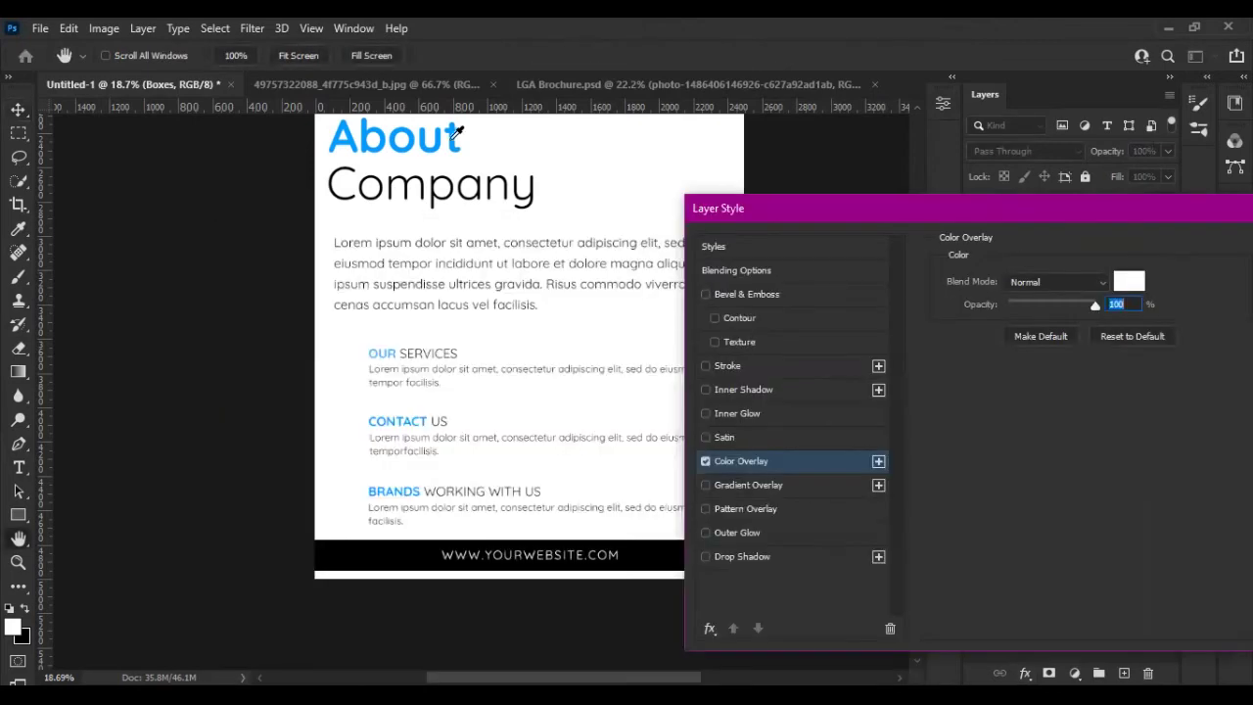
pyautogui.click(460, 135)
pyautogui.click(1002, 247)
pyautogui.press('Return')
pyautogui.press('Return')
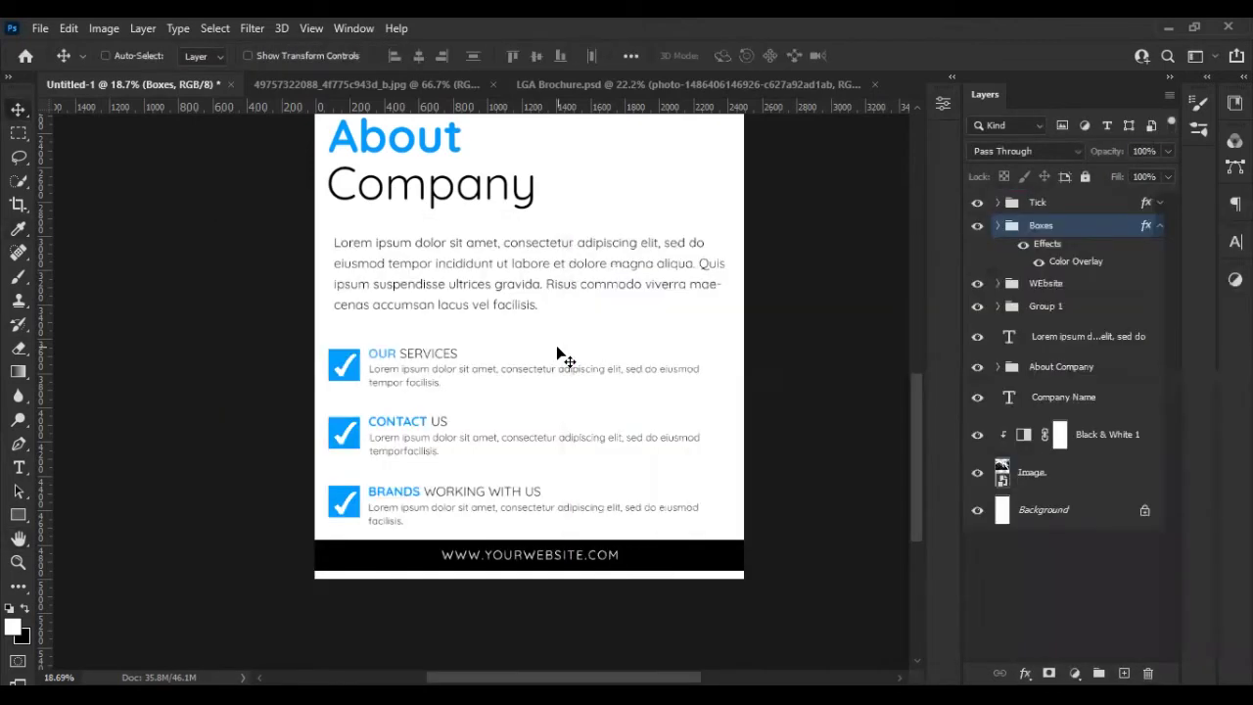
pyautogui.scroll(-1, 629, 376)
pyautogui.scroll(1, 630, 376)
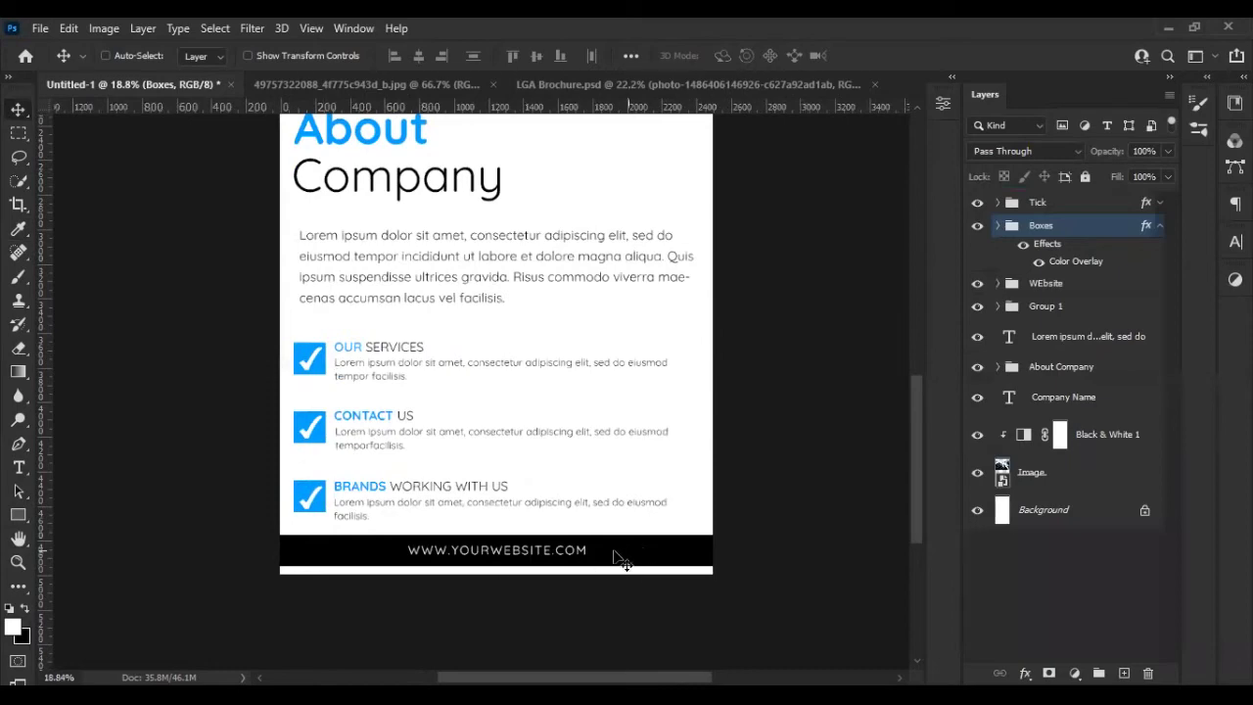
# - Colour the word 'Company' in the top Company Name heading with the pasted blue hex value
pyautogui.scroll(-1, 607, 432)
pyautogui.scroll(1, 535, 653)
pyautogui.scroll(-1, 536, 654)
pyautogui.scroll(1, 535, 653)
pyautogui.click(1160, 226)
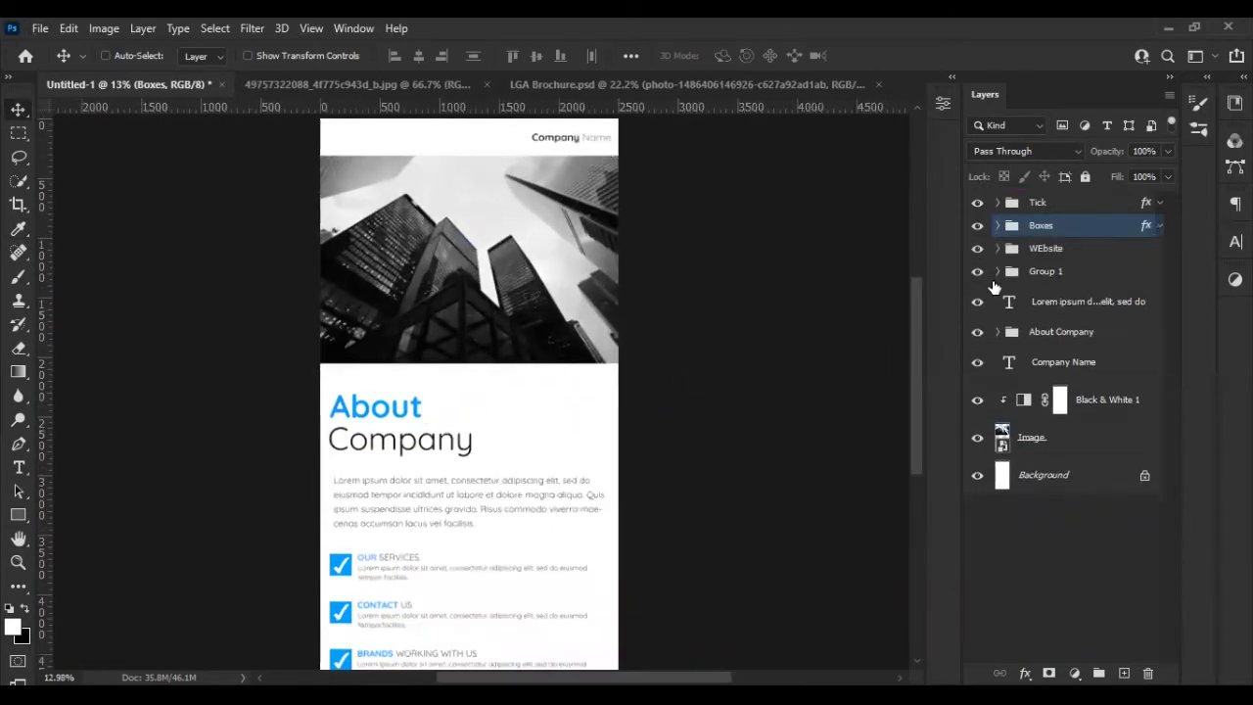
pyautogui.click(1009, 329)
pyautogui.doubleClick(1008, 362)
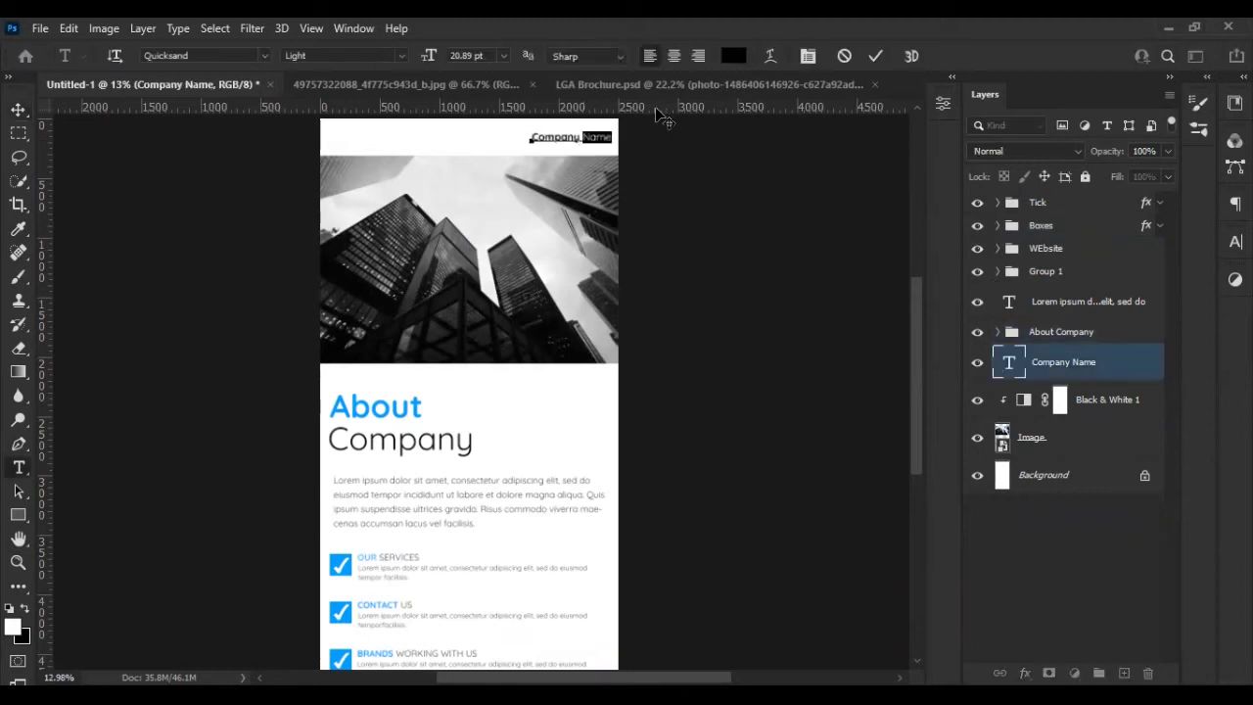
pyautogui.doubleClick(557, 137)
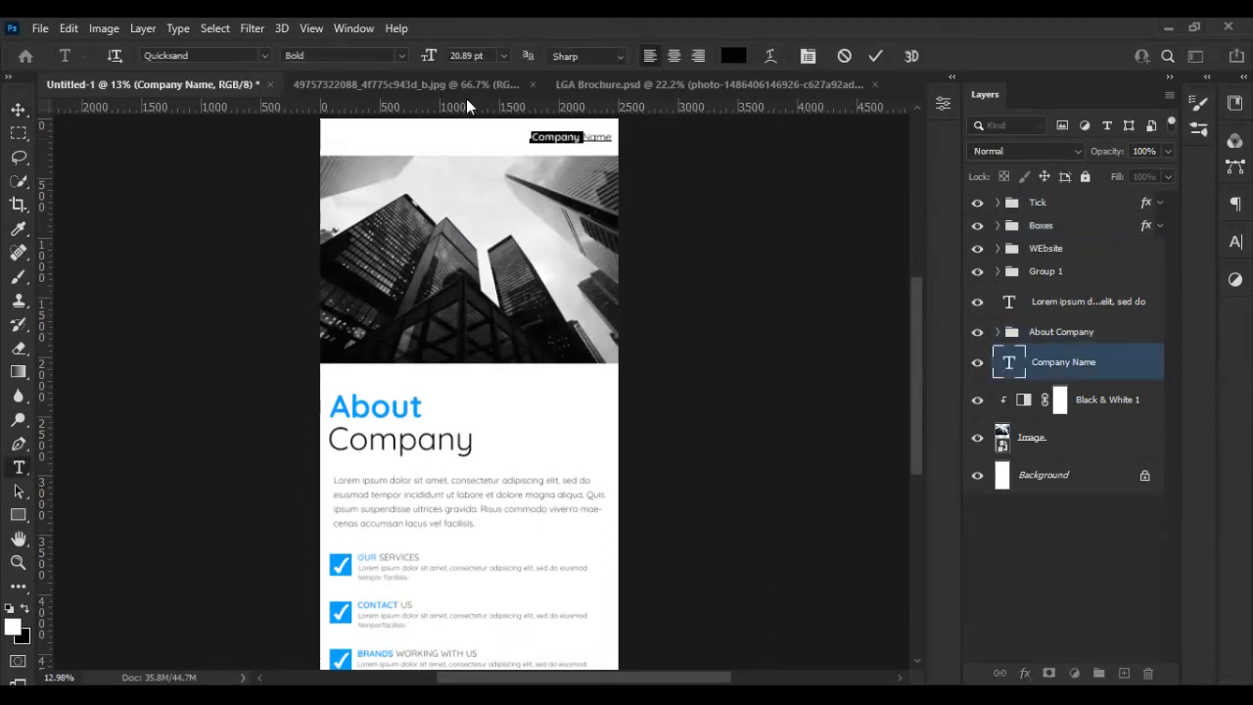
pyautogui.click(733, 56)
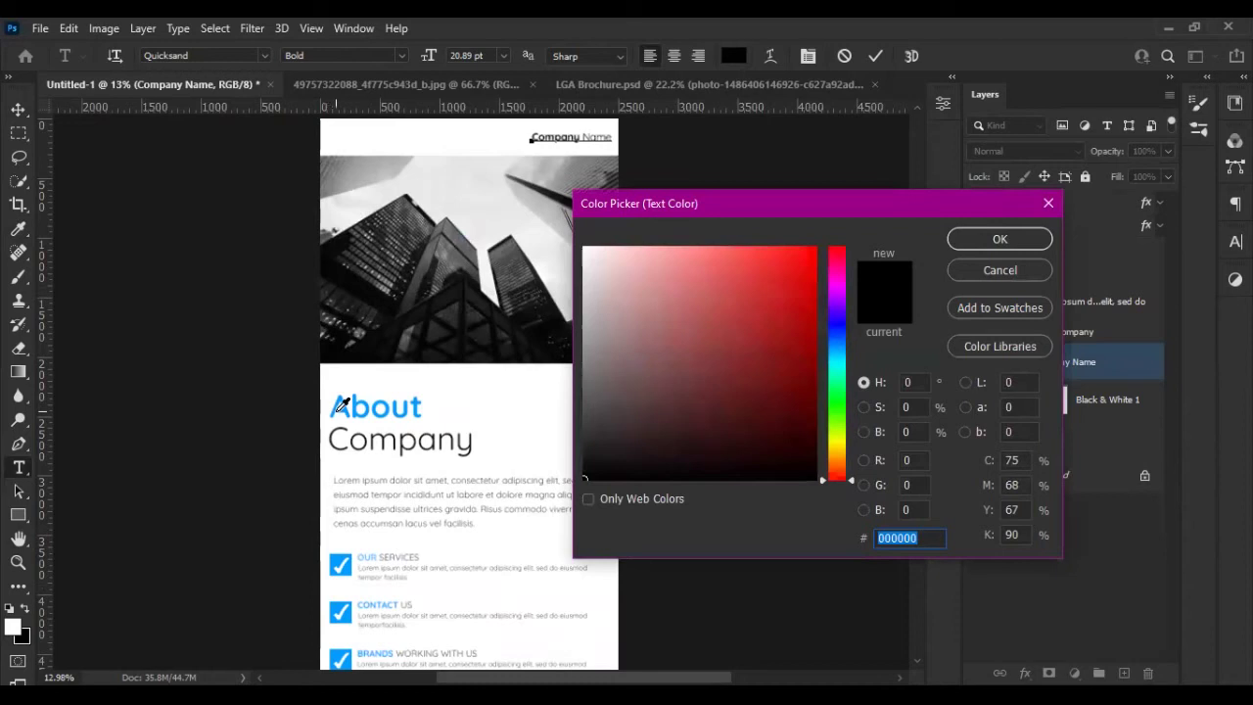
pyautogui.hotkey('ctrl', 'v')
pyautogui.click(998, 236)
pyautogui.hotkey('ctrl', 'Return')
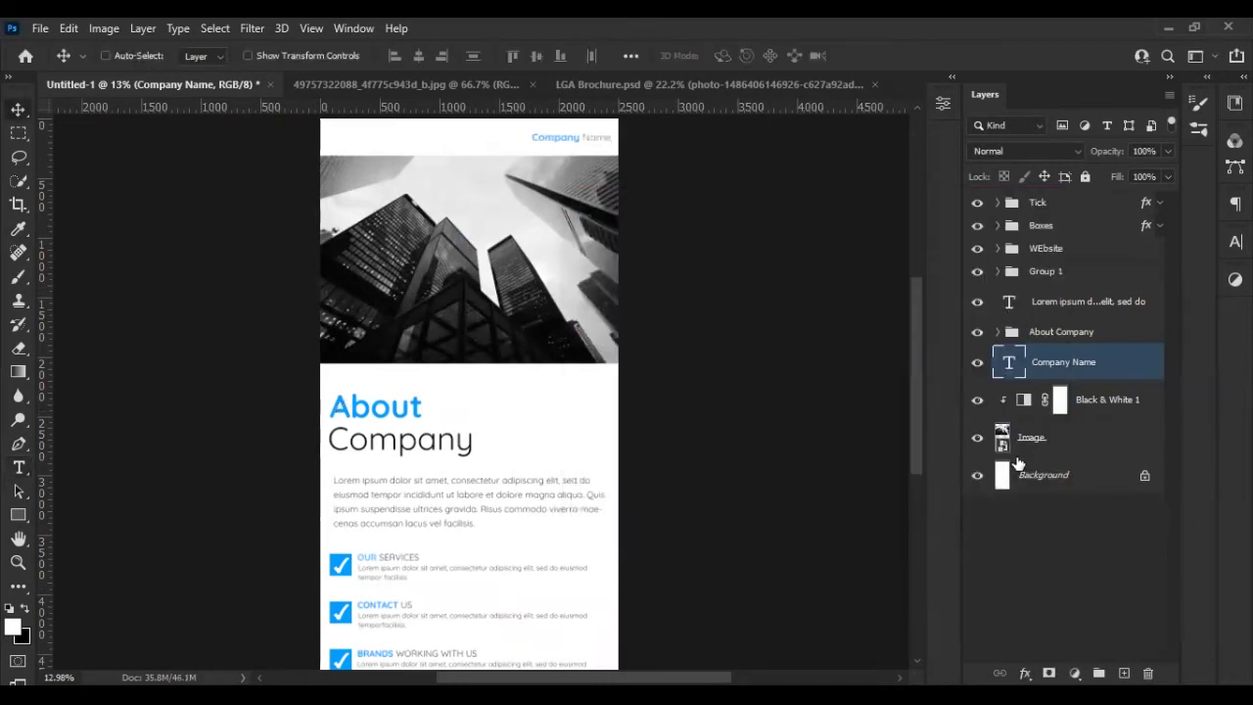
pyautogui.click(1039, 440)
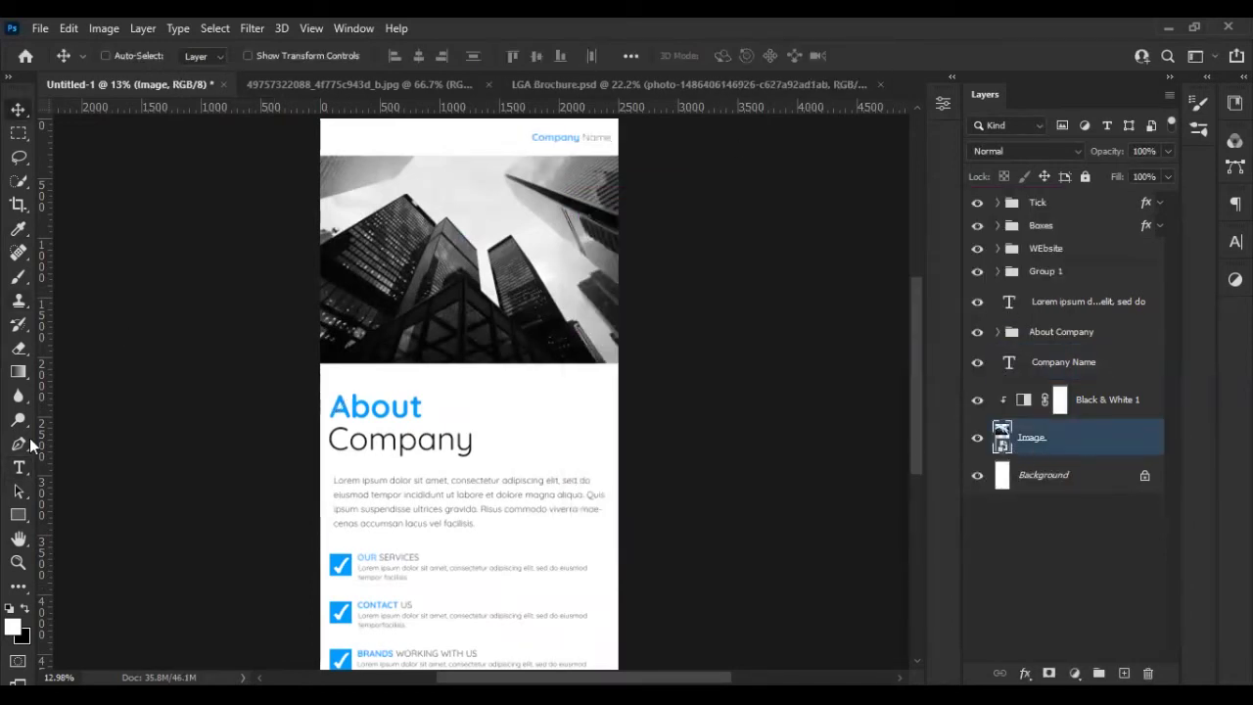
# - Draw a rectangle over the skyscraper photo, placed above the Black & White adjustment
pyautogui.click(18, 515)
pyautogui.click(98, 515)
pyautogui.scroll(2, 318, 186)
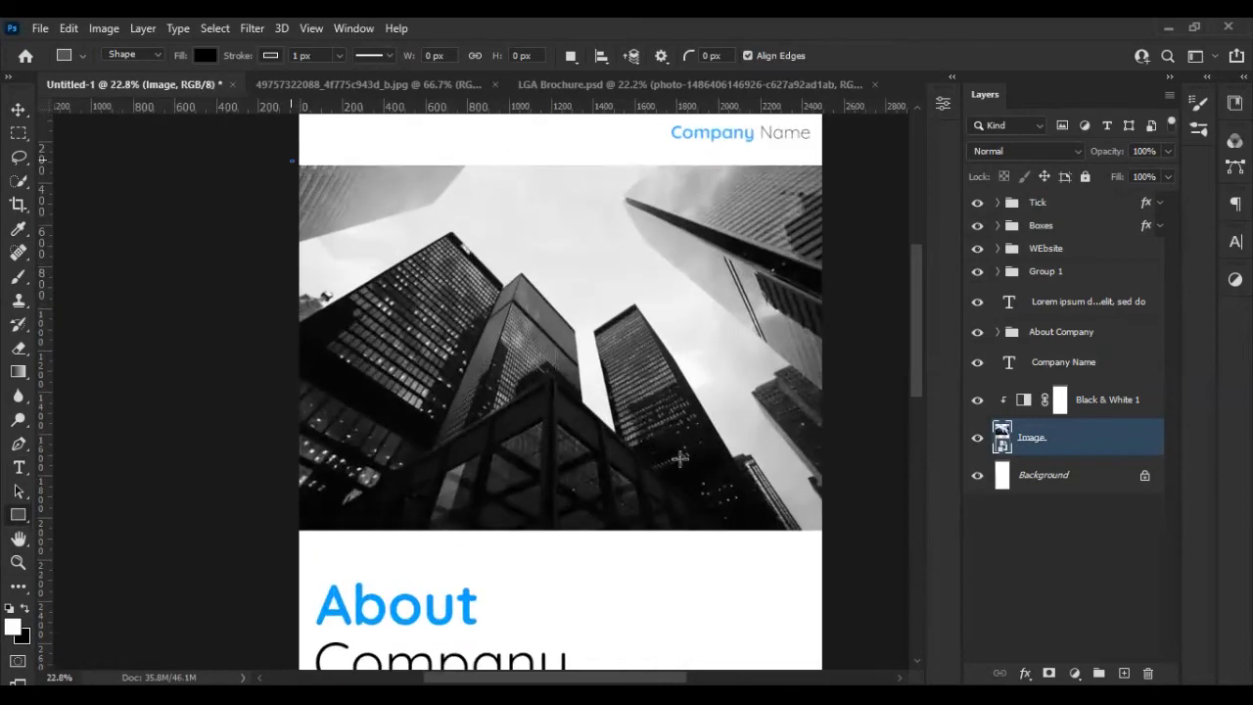
pyautogui.moveTo(858, 528); pyautogui.dragTo(294, 164)
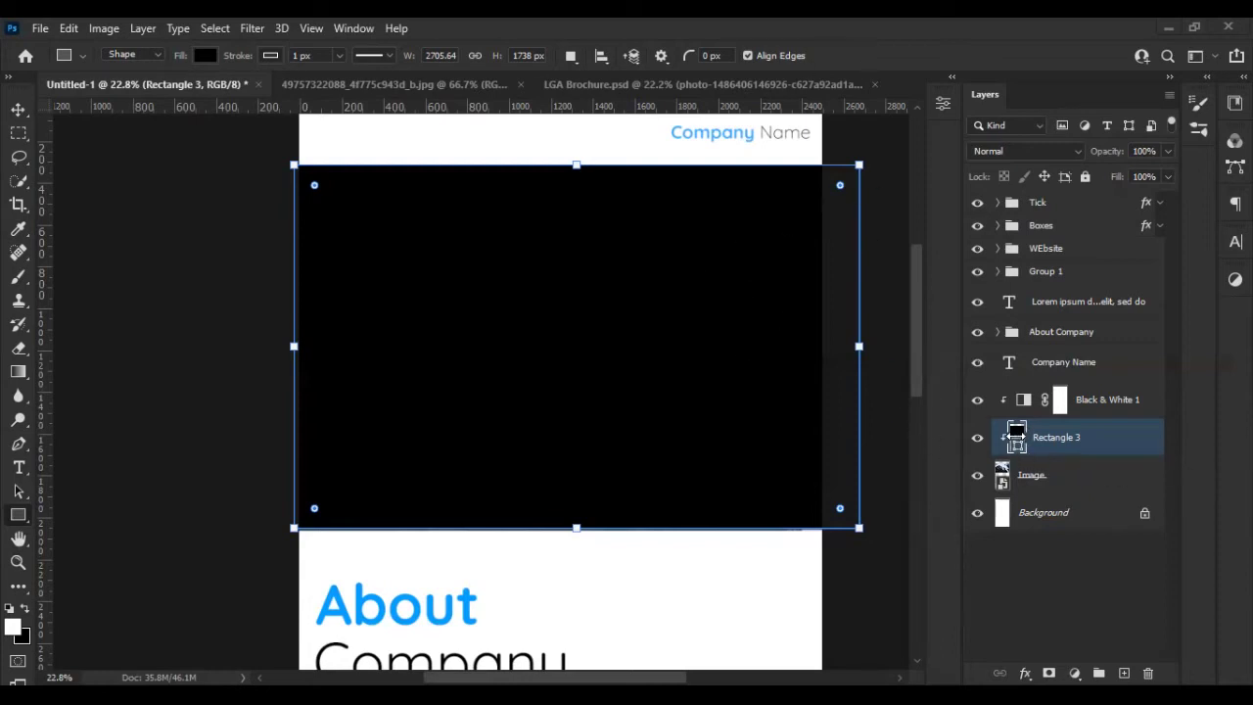
pyautogui.moveTo(1018, 437); pyautogui.dragTo(1033, 396)
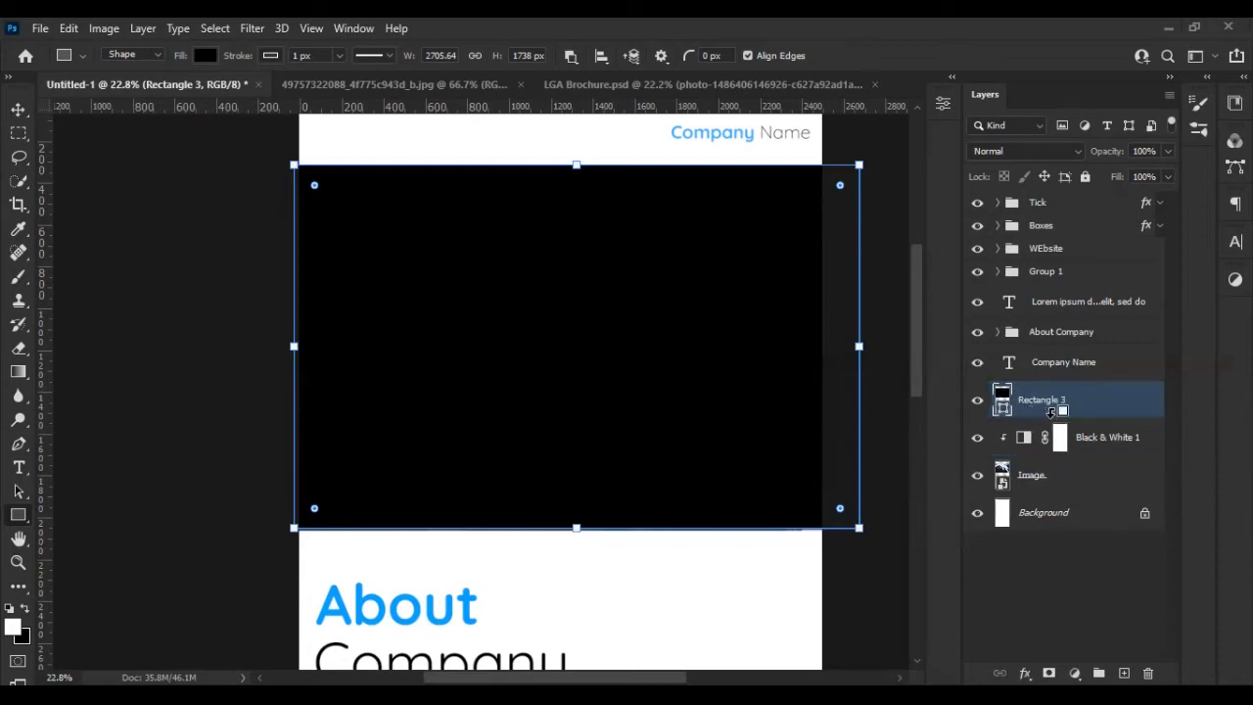
# - Set the blue rectangle layer to Soft Light blend mode and view the whole page
pyautogui.click(977, 402)
pyautogui.click(977, 401)
pyautogui.doubleClick(1000, 399)
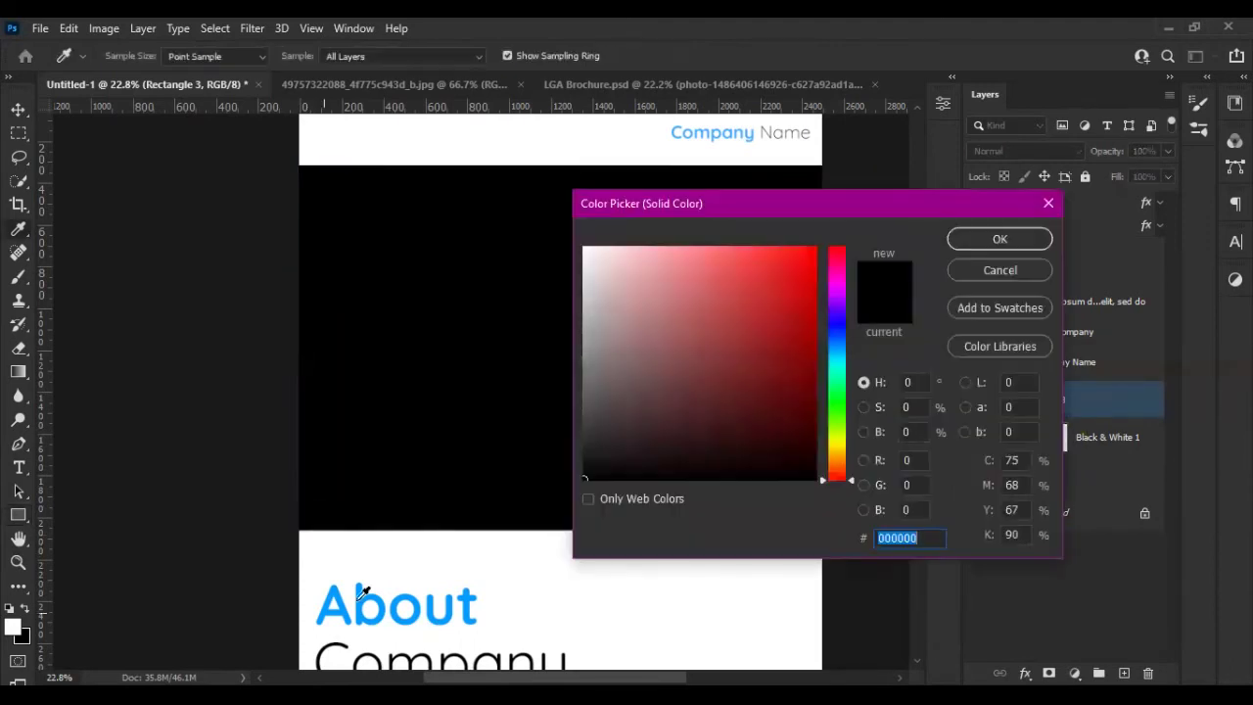
pyautogui.press('Escape')
pyautogui.click(1037, 151)
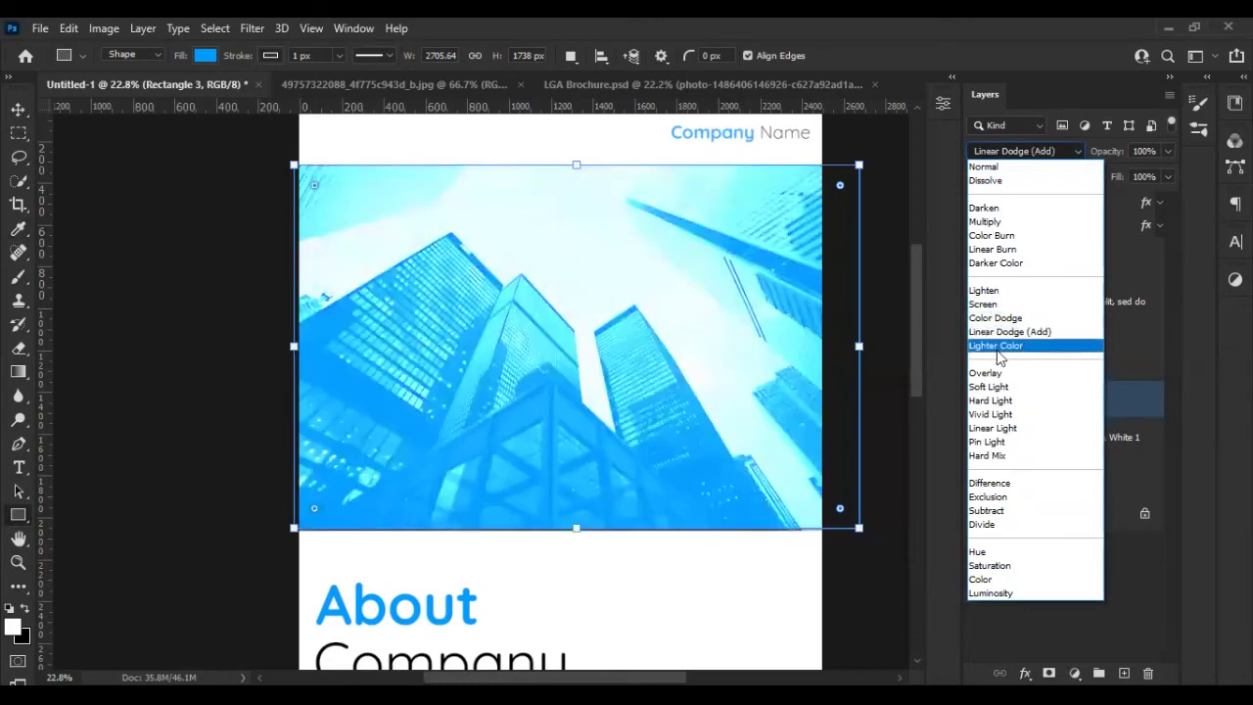
pyautogui.click(995, 386)
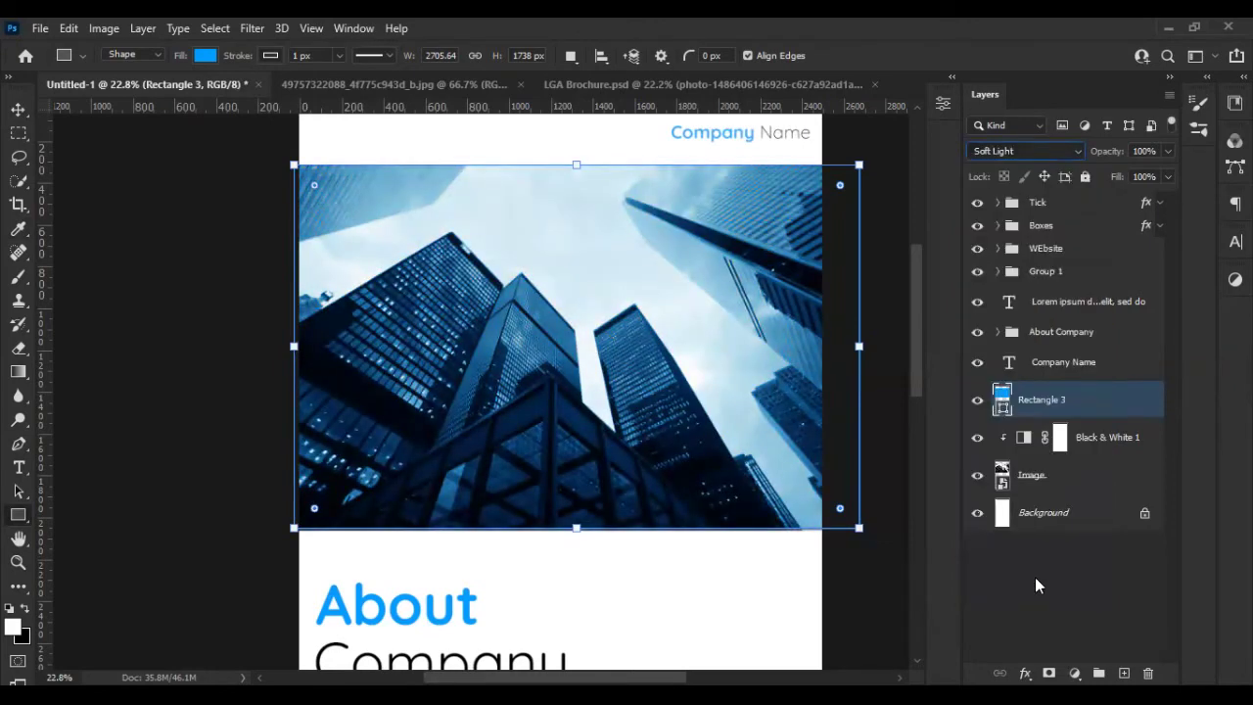
pyautogui.click(1034, 587)
pyautogui.hotkey('ctrl', '0')
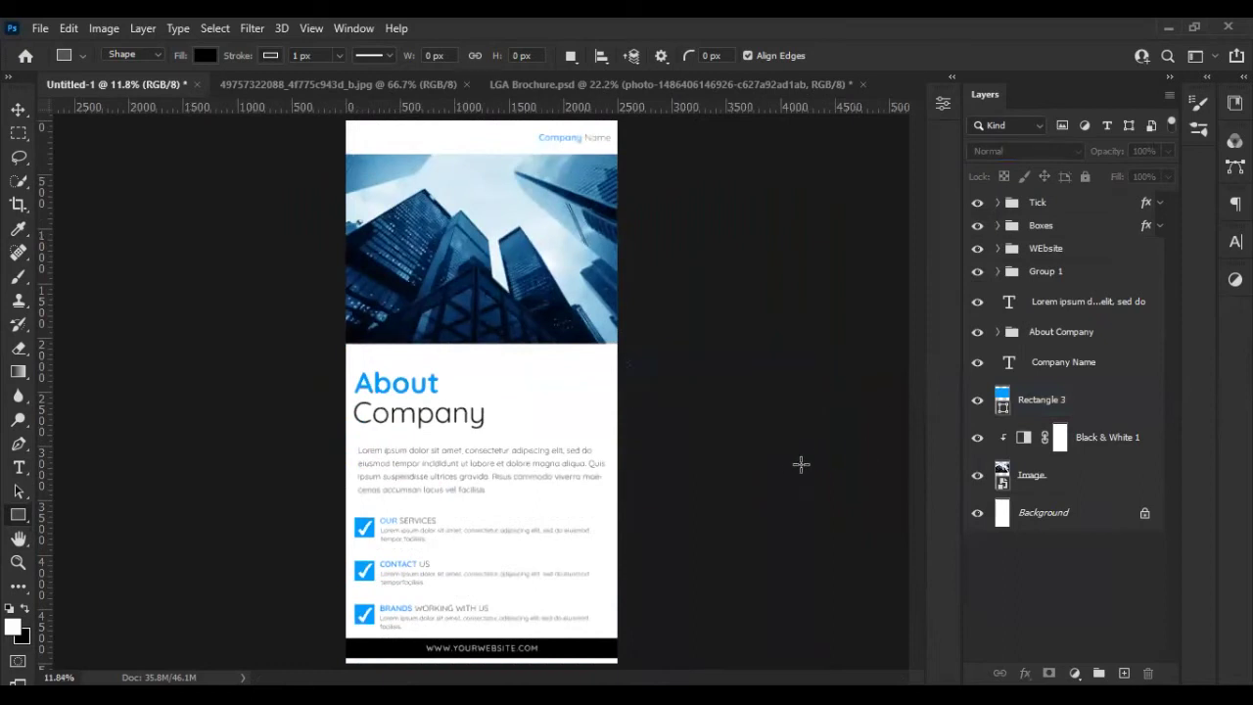
# - Hide the blue tint and Black & White layers to show the photo in colour
pyautogui.click(977, 399)
pyautogui.click(977, 437)
pyautogui.scroll(-3, 456, 372)
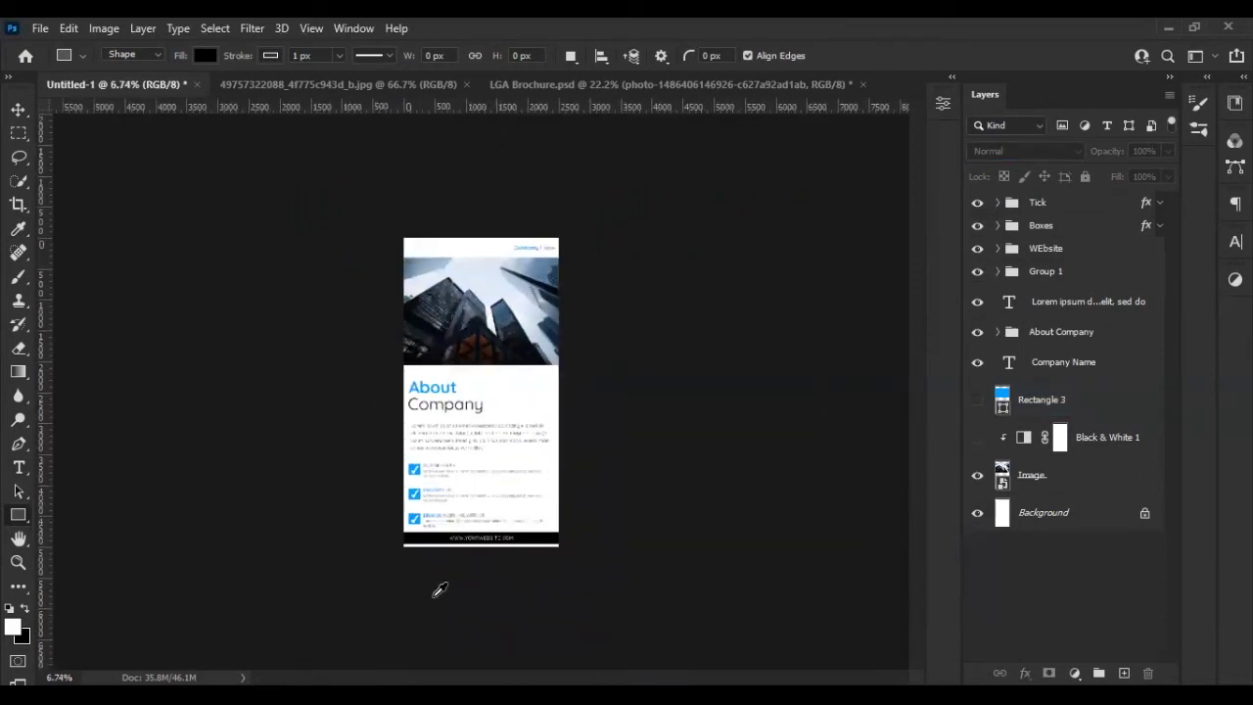
pyautogui.scroll(2, 447, 574)
pyautogui.scroll(3, 447, 574)
pyautogui.moveTo(924, 453); pyautogui.dragTo(923, 517)
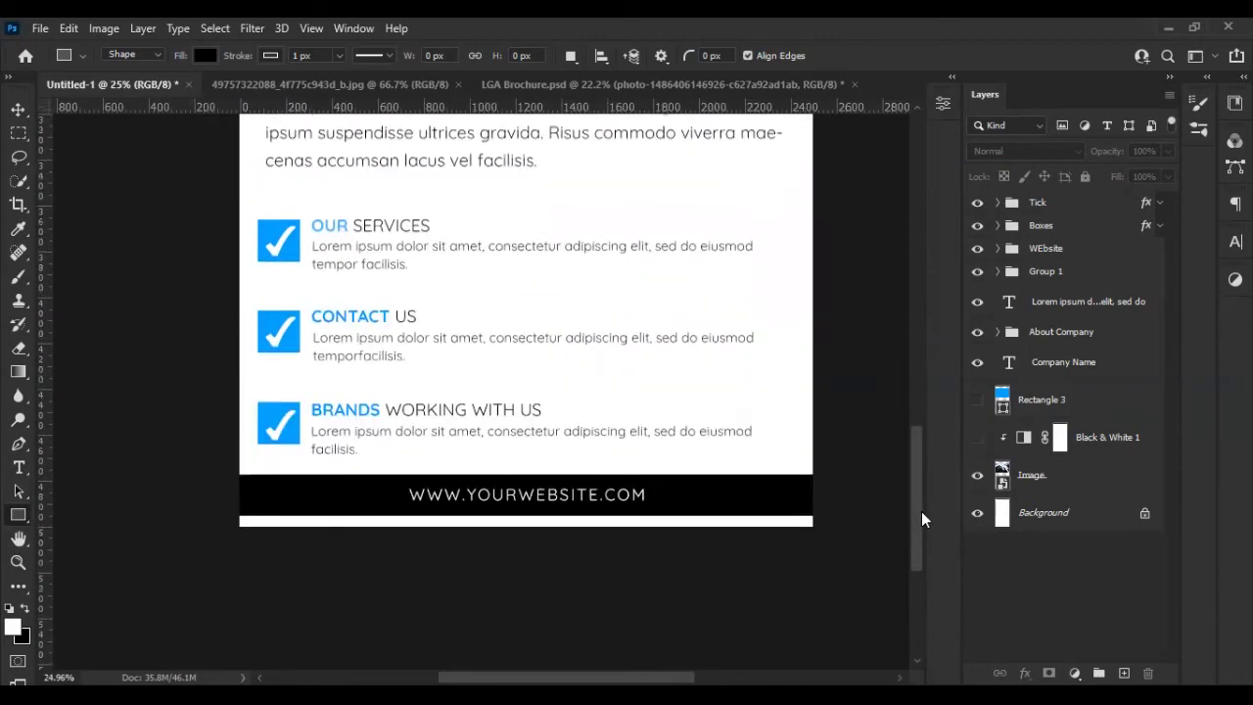
# - Darken the footer bar's fill to a deeper blue (#016eb3)
pyautogui.click(997, 248)
pyautogui.doubleClick(1002, 317)
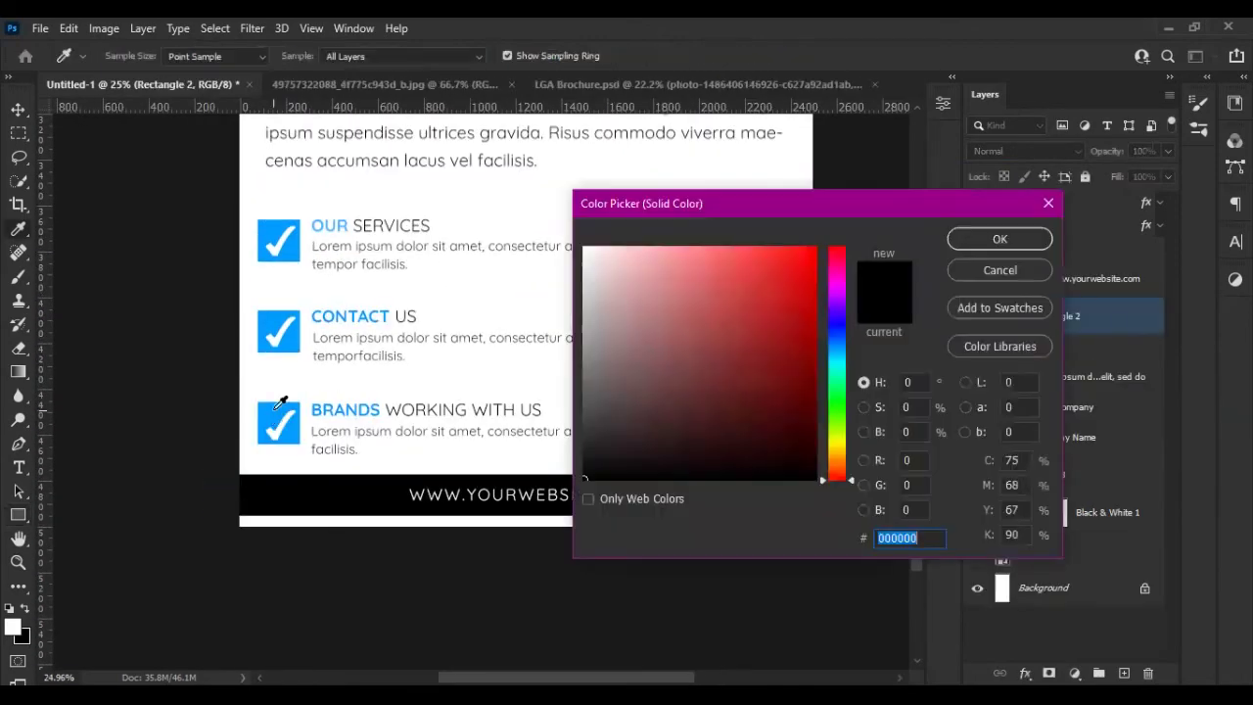
pyautogui.moveTo(816, 314); pyautogui.dragTo(812, 358)
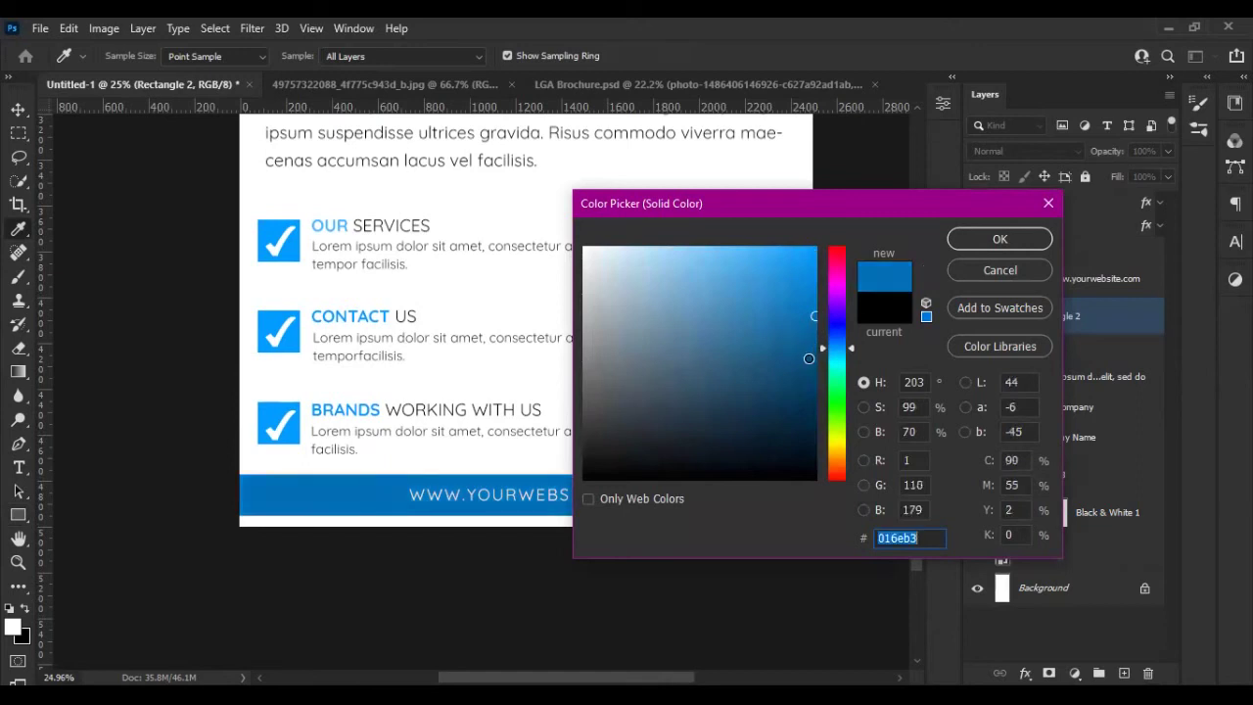
pyautogui.click(993, 239)
pyautogui.scroll(-3, 780, 231)
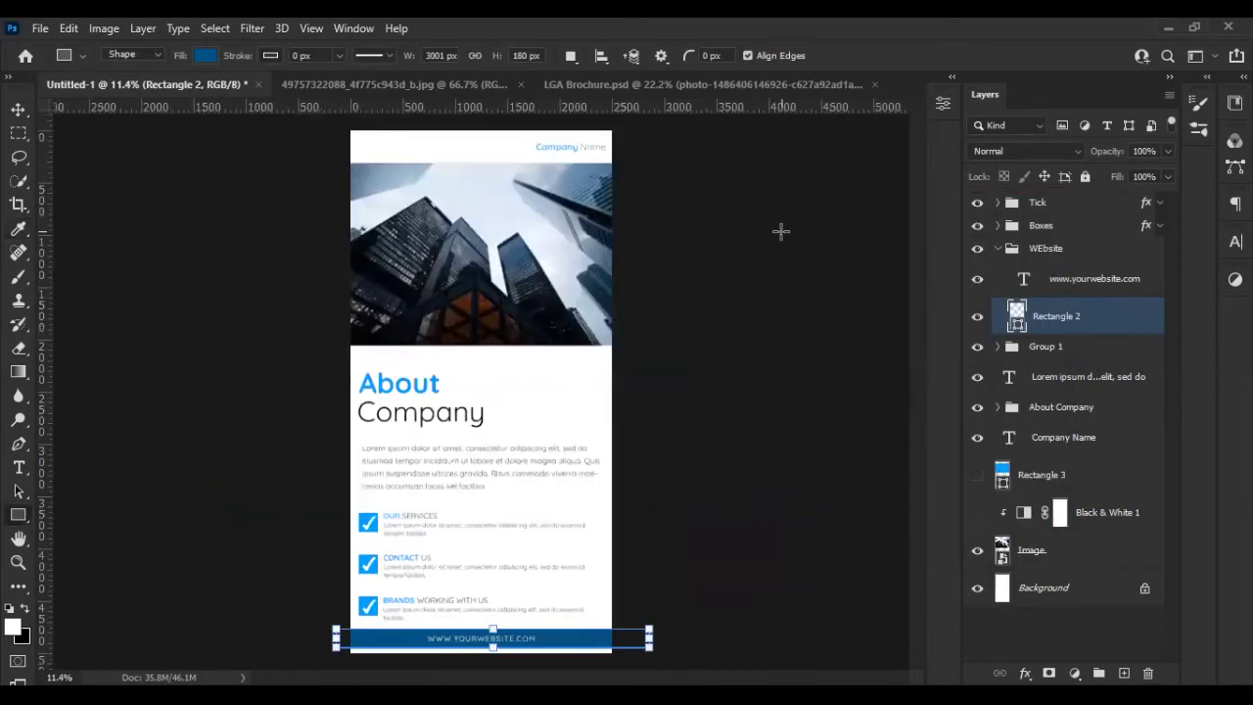
pyautogui.scroll(-1, 620, 246)
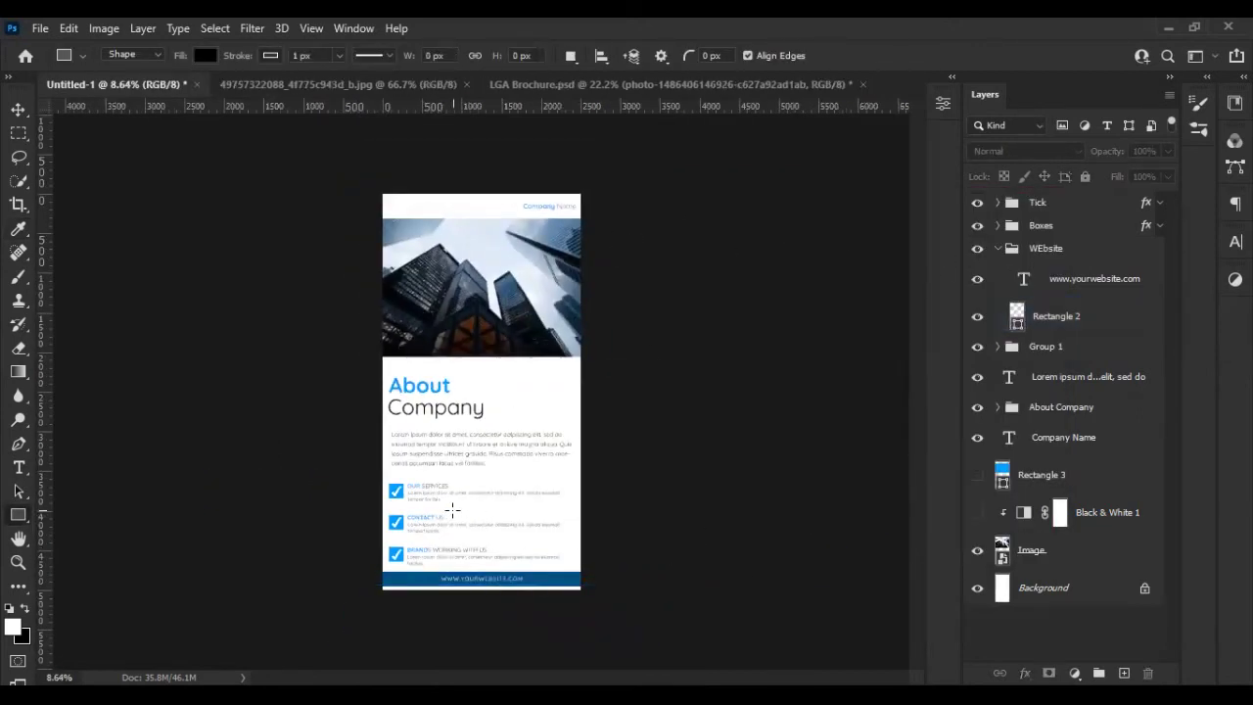
pyautogui.scroll(1, 470, 513)
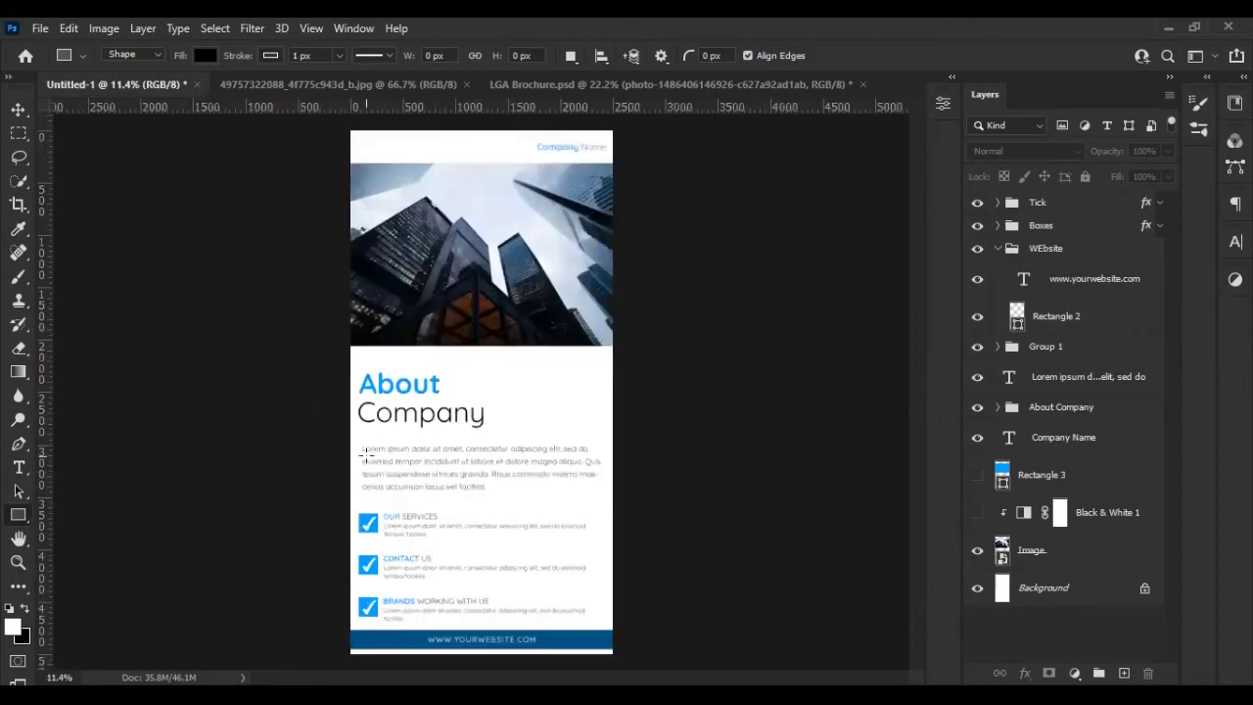
pyautogui.click(337, 84)
pyautogui.scroll(1, 525, 539)
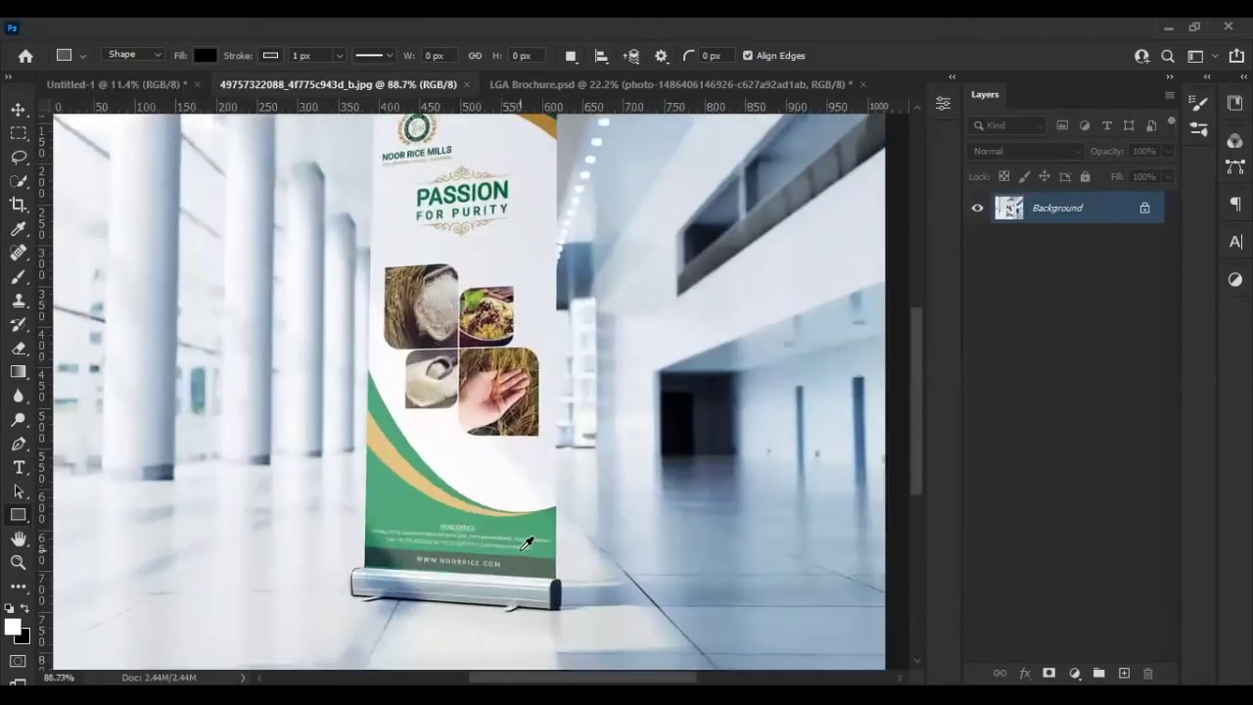
# - Zoom the banner reference out and switch back to the Untitled-1 brochure
pyautogui.scroll(2, 391, 509)
pyautogui.scroll(2, 242, 460)
pyautogui.scroll(-4, 494, 459)
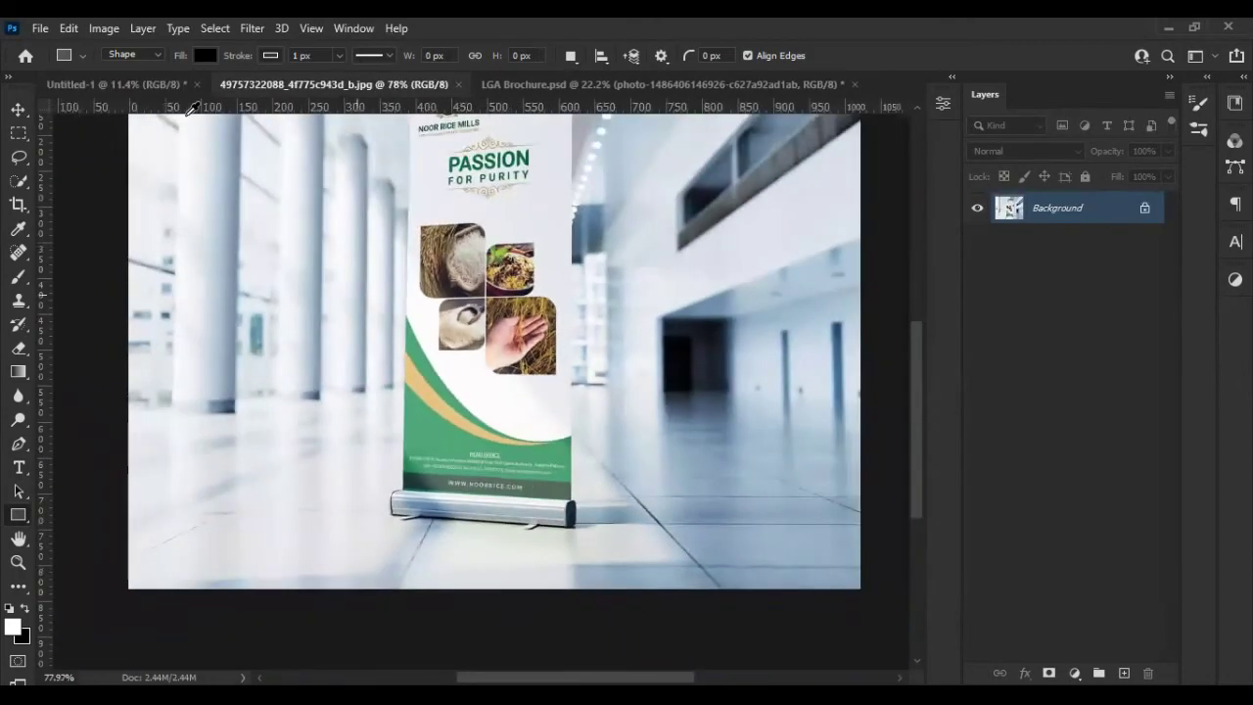
pyautogui.click(134, 85)
# - Zoom around the brochure to inspect it and reveal the Boxes layer's effects
pyautogui.scroll(2, 469, 540)
pyautogui.scroll(2, 308, 366)
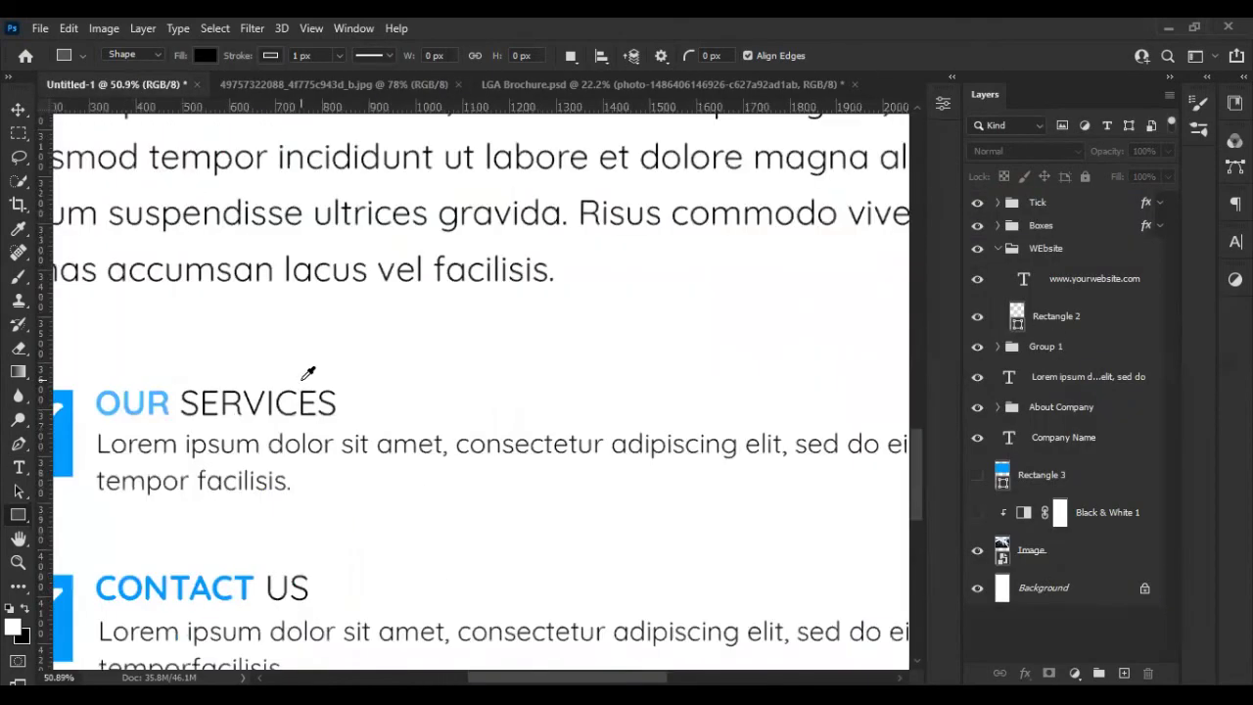
pyautogui.scroll(1, 319, 385)
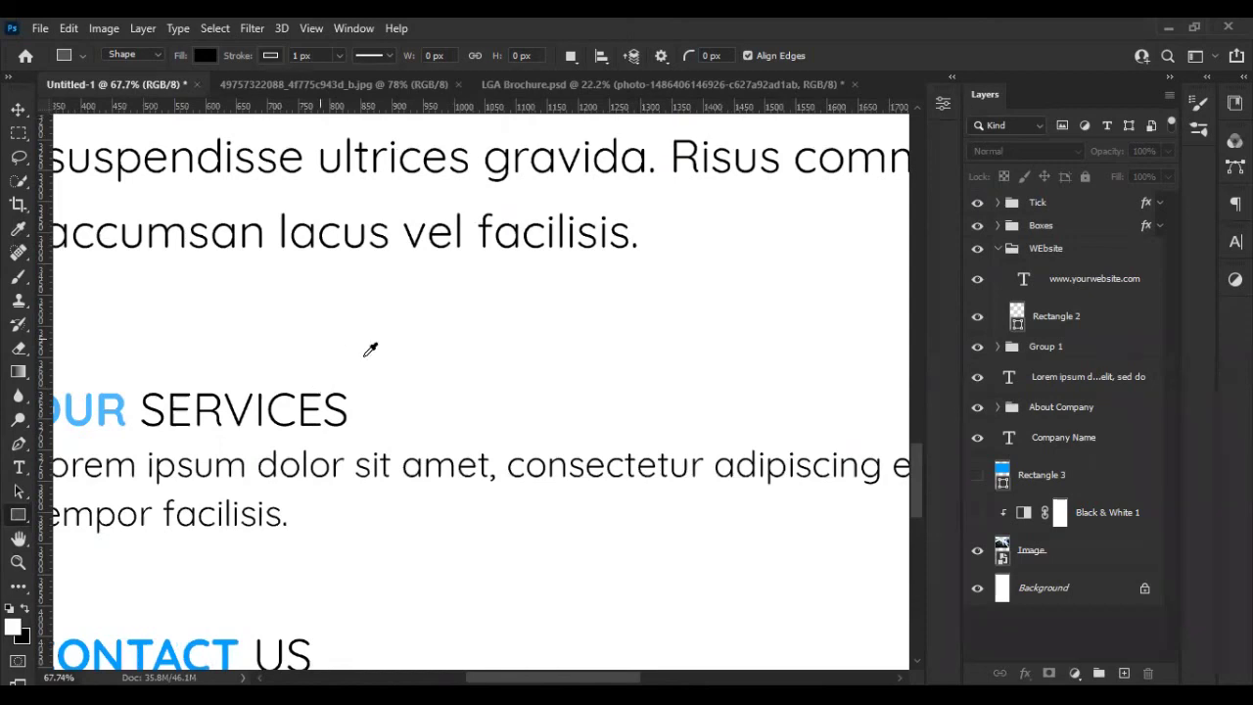
pyautogui.scroll(-2, 369, 350)
pyautogui.scroll(-1, 372, 333)
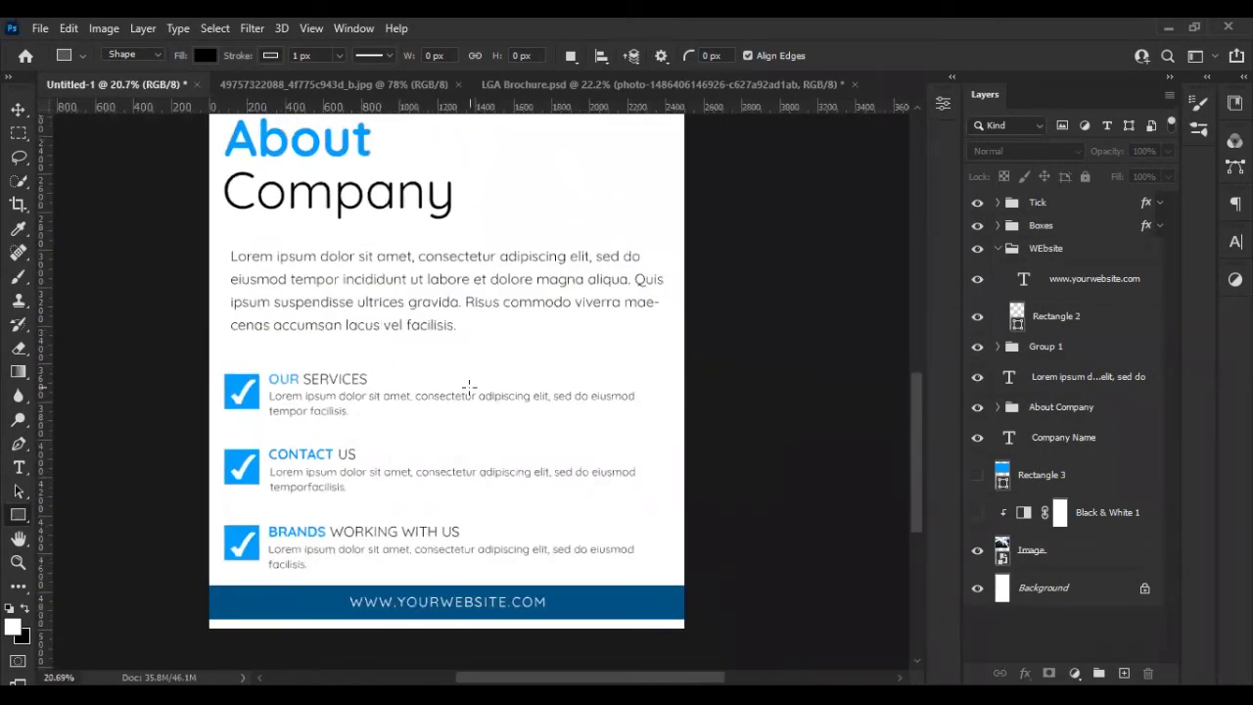
pyautogui.scroll(-1, 411, 509)
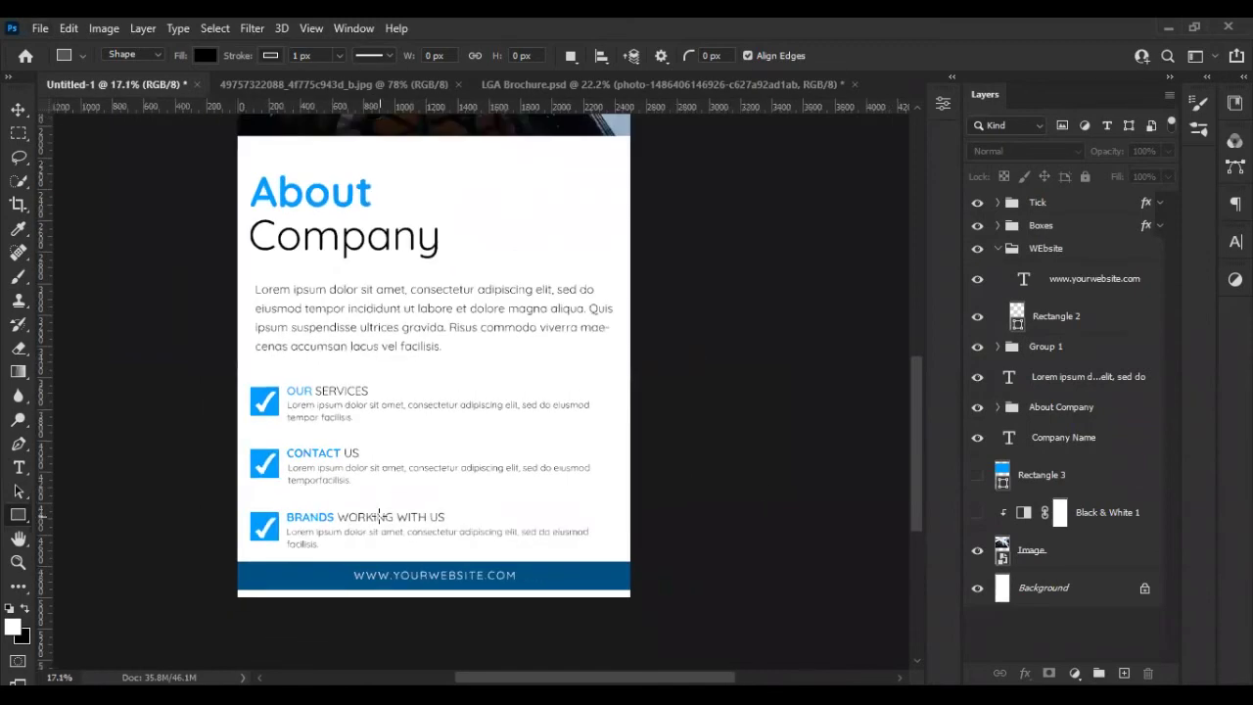
pyautogui.scroll(1, 379, 579)
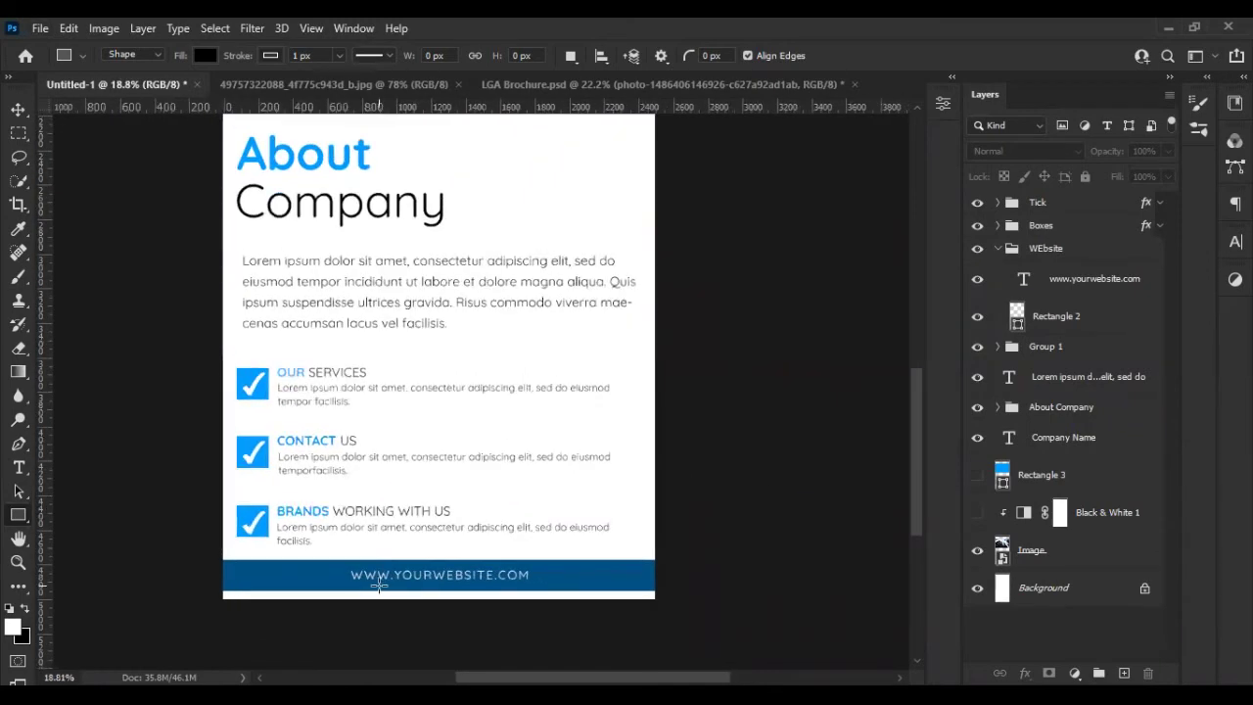
pyautogui.scroll(3, 396, 597)
pyautogui.scroll(4, 383, 594)
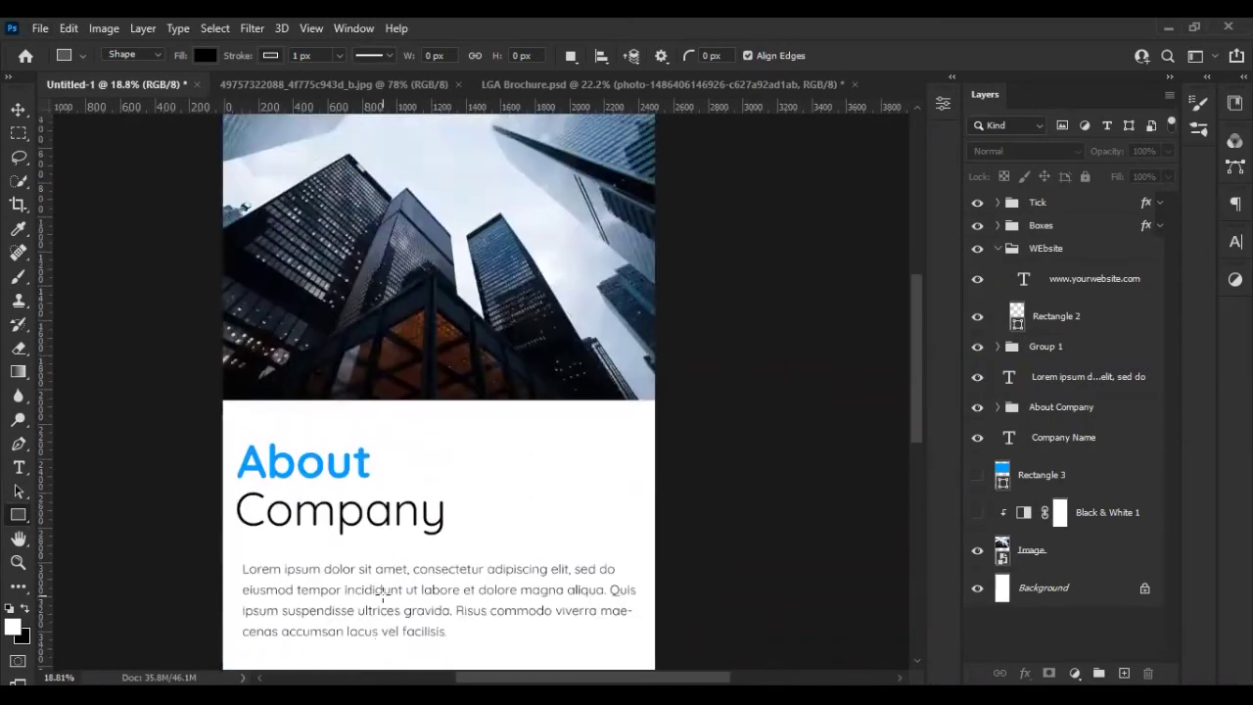
pyautogui.scroll(3, 382, 591)
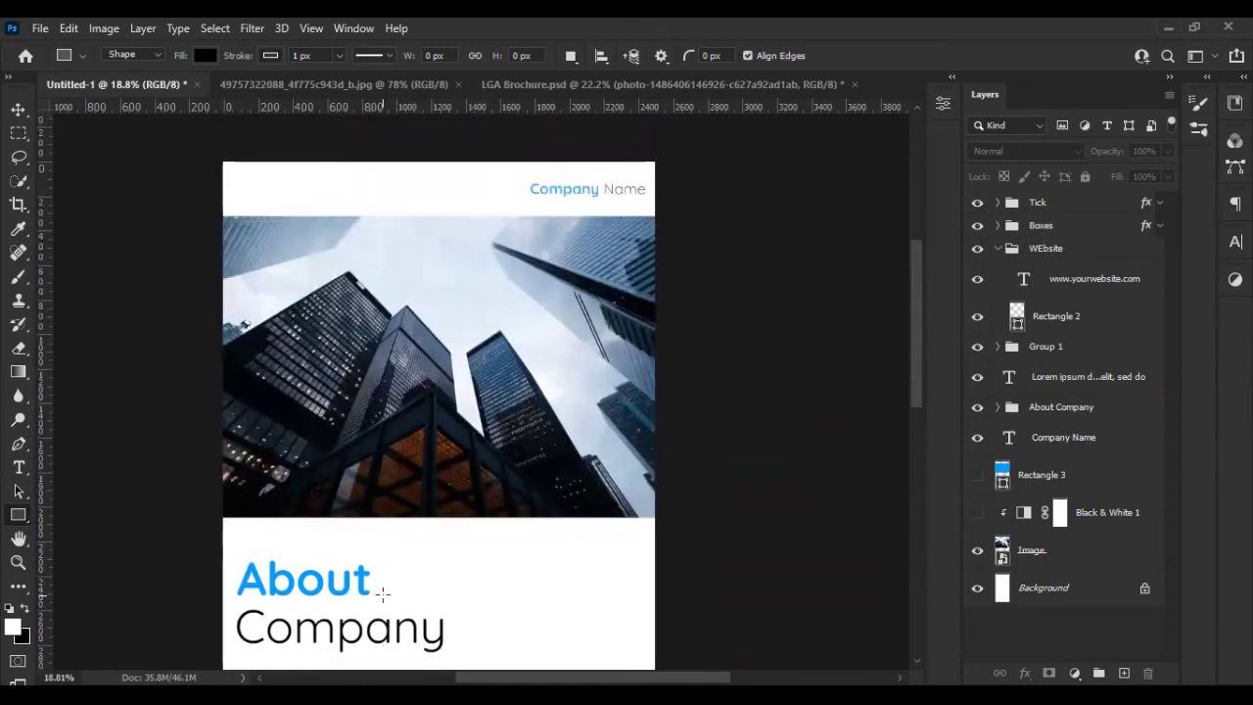
pyautogui.scroll(-2, 585, 537)
pyautogui.scroll(-3, 430, 375)
pyautogui.scroll(-5, 430, 411)
pyautogui.scroll(-1, 515, 484)
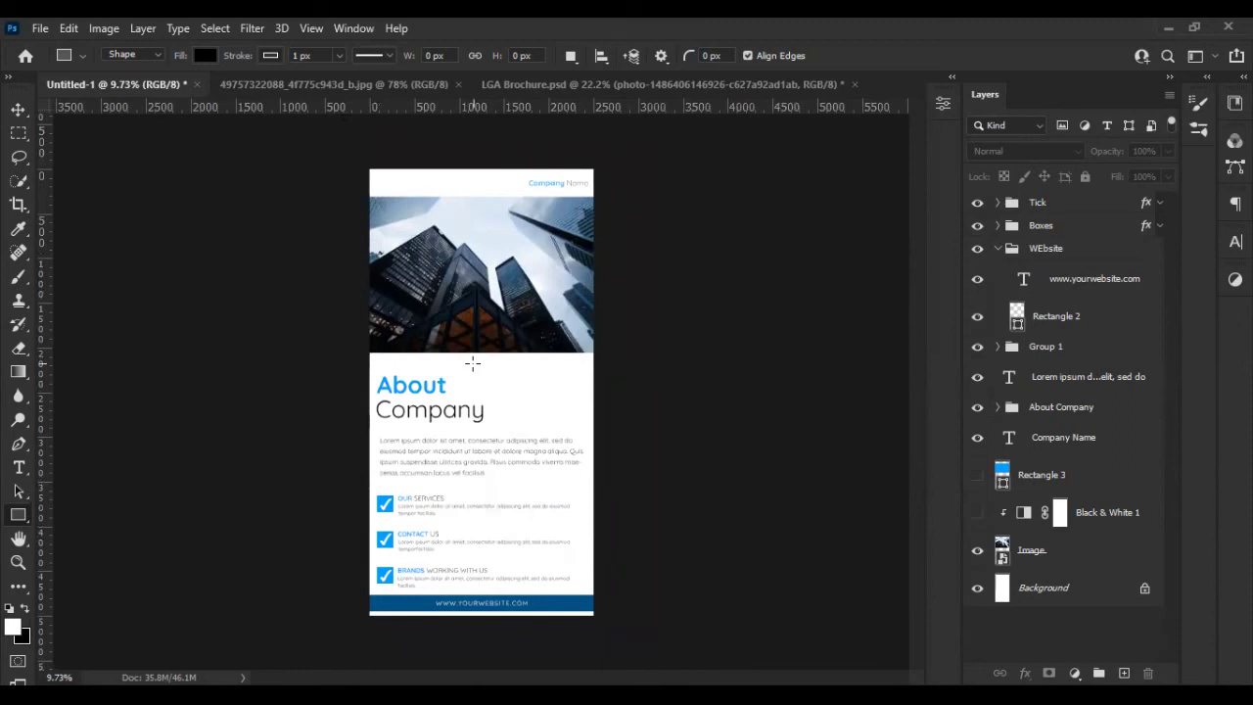
pyautogui.scroll(1, 469, 176)
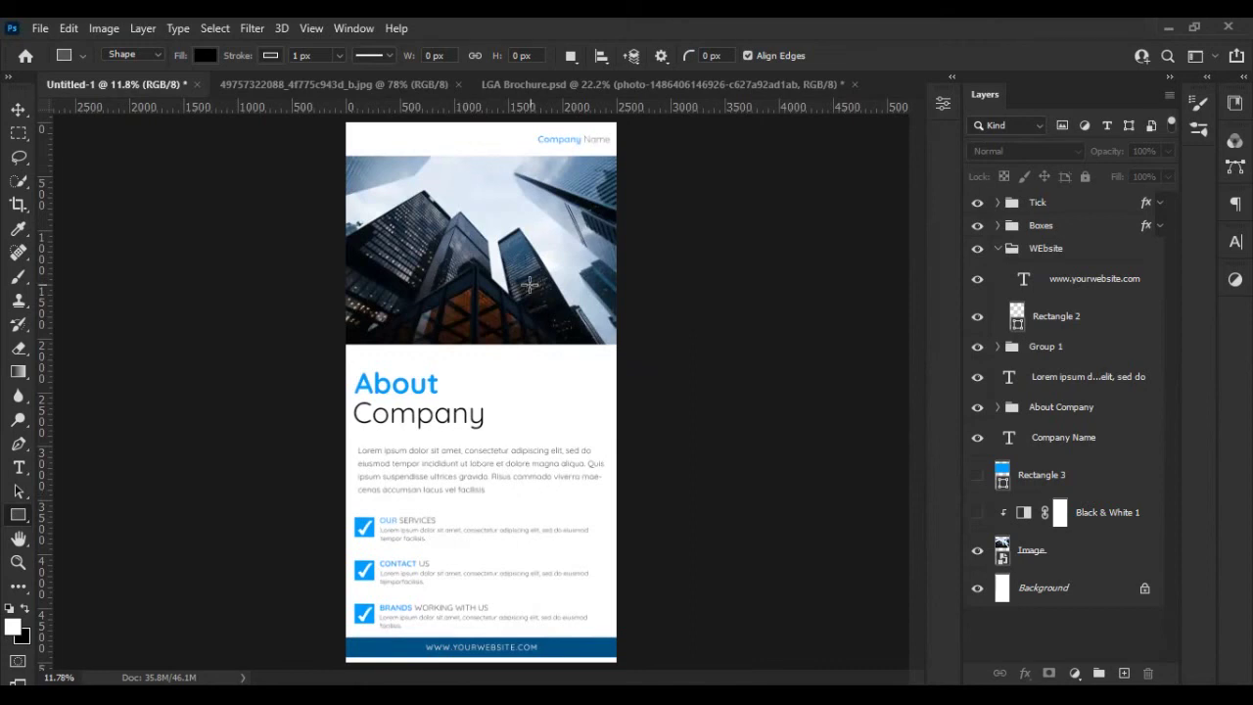
pyautogui.click(1159, 226)
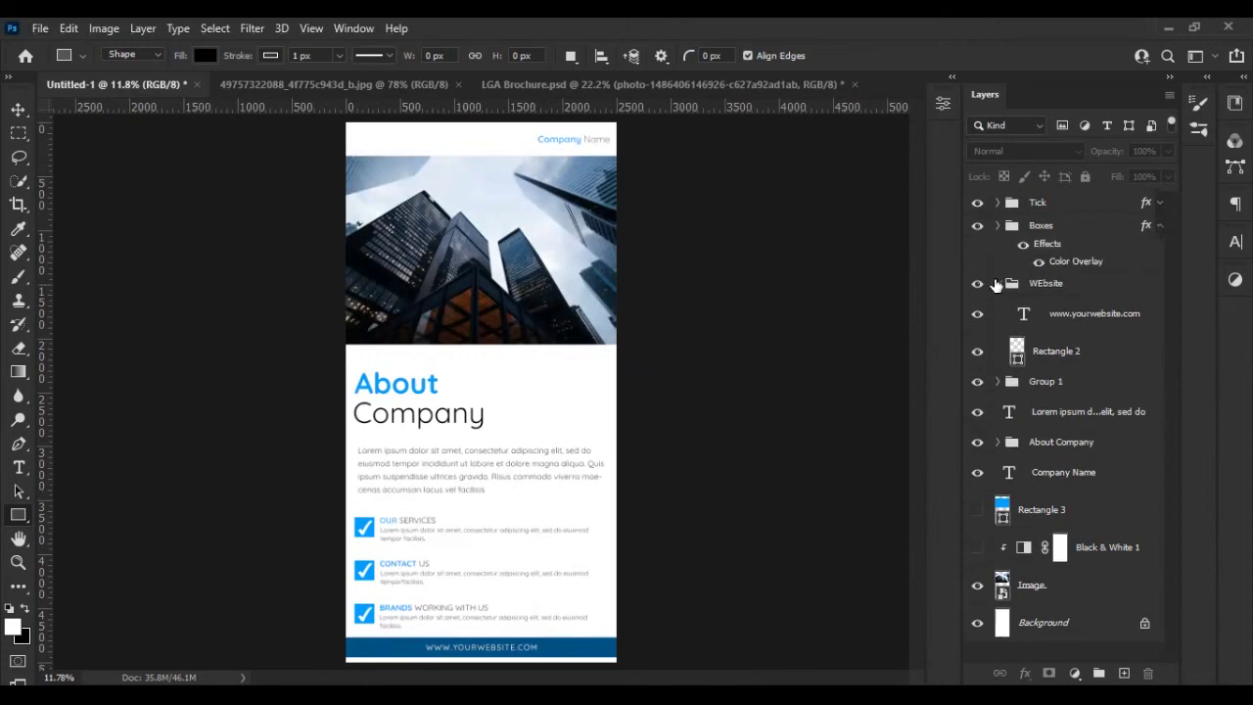
# - Scale up the Company Name heading with Free Transform
pyautogui.click(1158, 226)
pyautogui.scroll(-3, 599, 528)
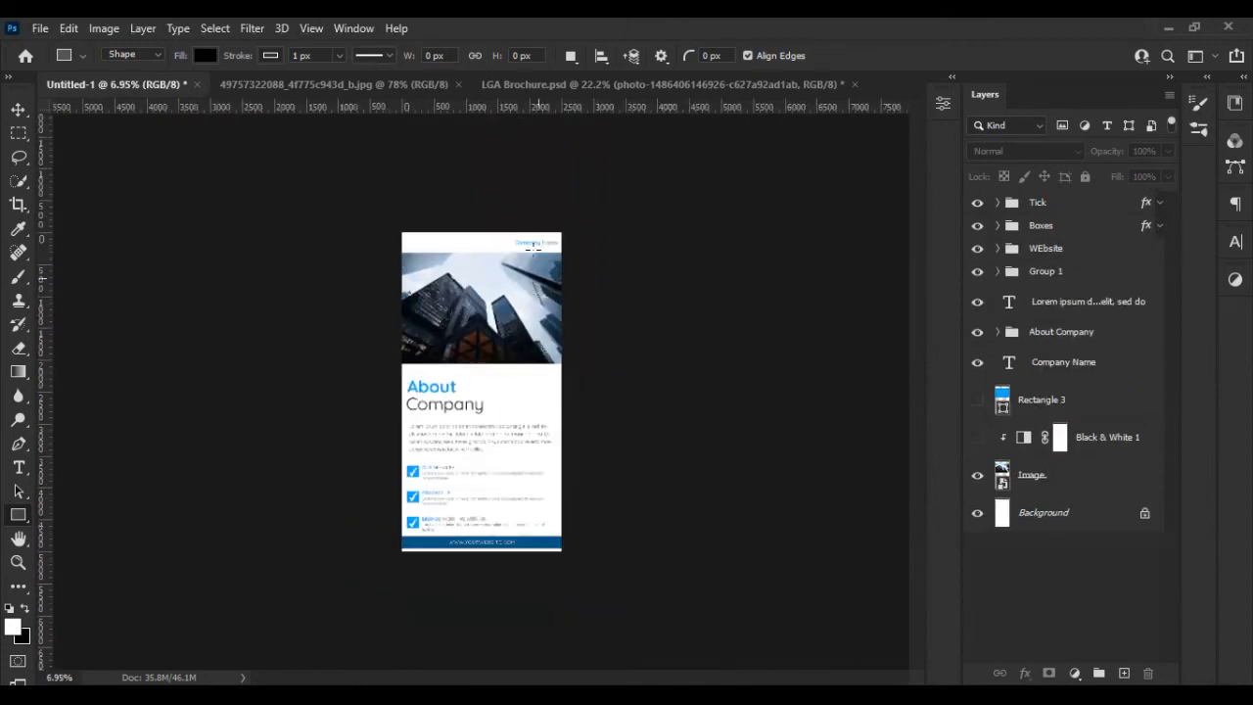
pyautogui.press('v')
pyautogui.click(533, 245)
pyautogui.hotkey('ctrl', 't')
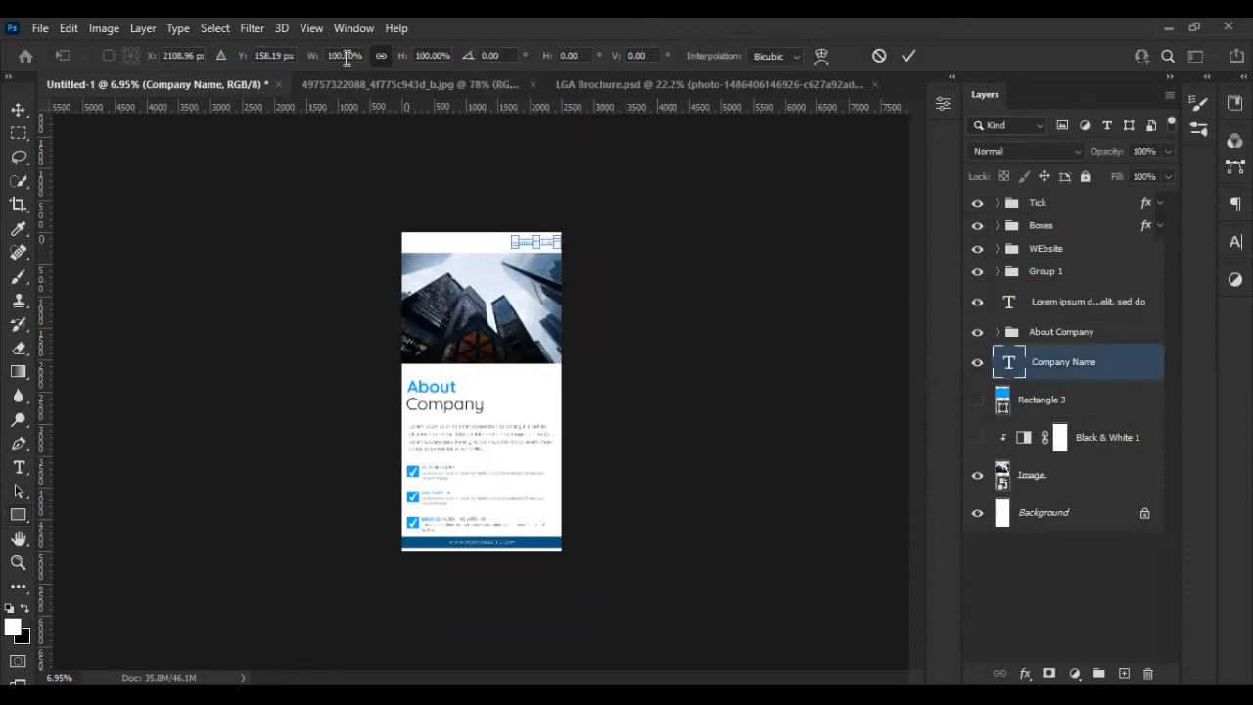
pyautogui.moveTo(316, 61); pyautogui.dragTo(363, 60)
pyautogui.press('Return')
pyautogui.press('u')
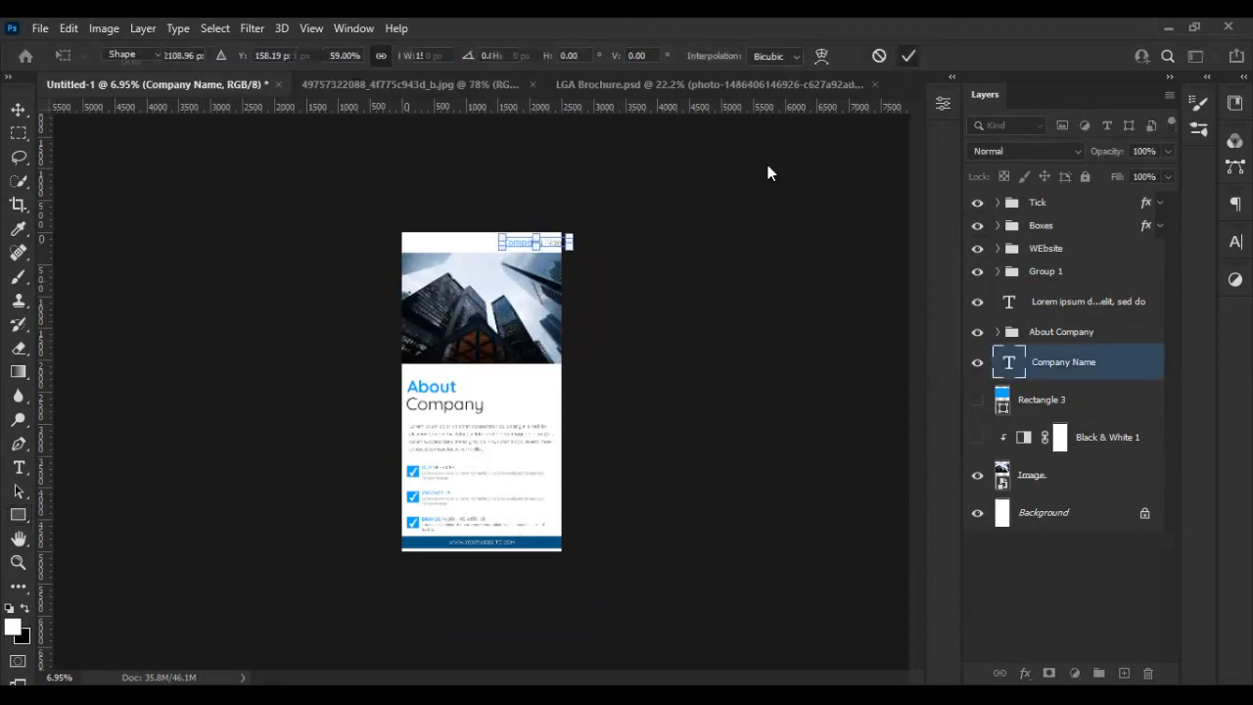
pyautogui.scroll(1, 572, 242)
pyautogui.press('v')
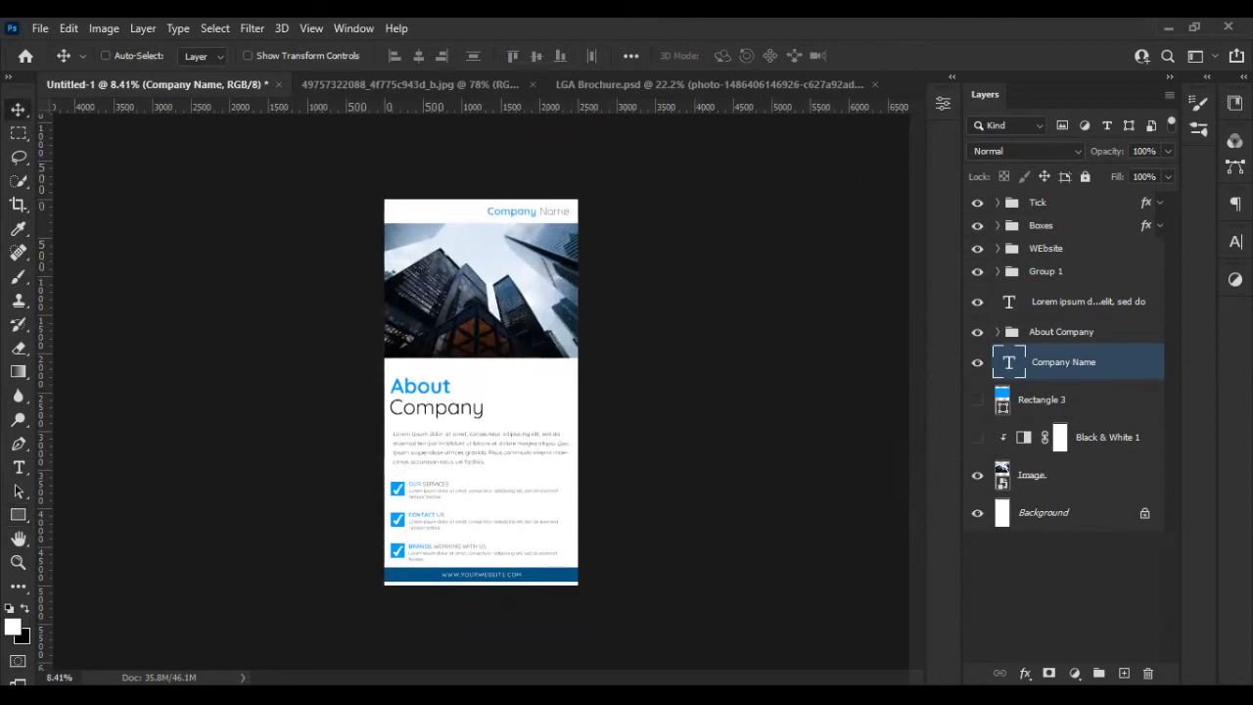
# - Group the design layers, Tick through Image, as 'Standee B and Whire'
pyautogui.click(1159, 225)
pyautogui.click(1079, 490)
pyautogui.keyDown('shift'); pyautogui.click(1053, 211); pyautogui.keyUp('shift')
pyautogui.hotkey('ctrl', 'g')
pyautogui.doubleClick(1043, 203)
pyautogui.write('Standee B and Whire')
pyautogui.press('Return')
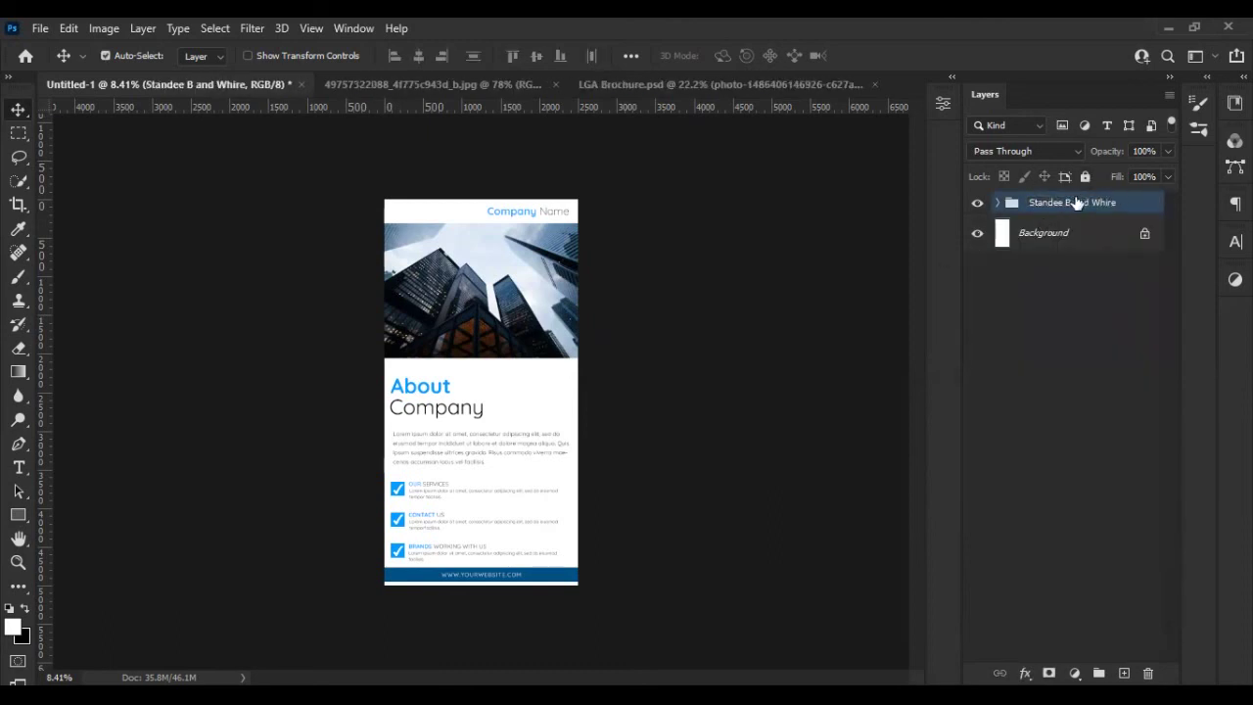
# - Duplicate the group and rename the copy 'Standee Color'
pyautogui.hotkey('ctrl', 'j')
pyautogui.click(997, 203)
pyautogui.click(997, 203)
pyautogui.doubleClick(1083, 202)
pyautogui.write('Standee Color')
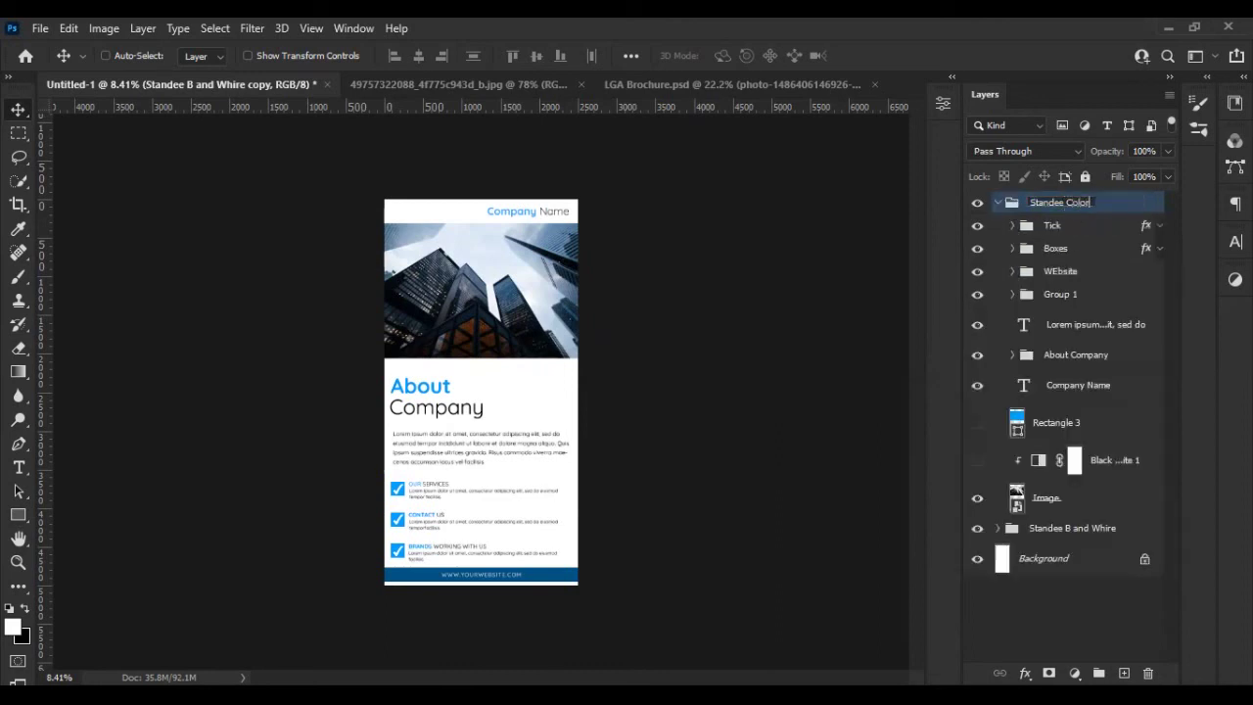
pyautogui.press('Return')
# - Show the blue tint rectangle and B&W adjustment in Standee Color, hiding the B&W version
pyautogui.click(977, 424)
pyautogui.click(978, 461)
pyautogui.click(997, 202)
pyautogui.click(977, 226)
pyautogui.press('c')
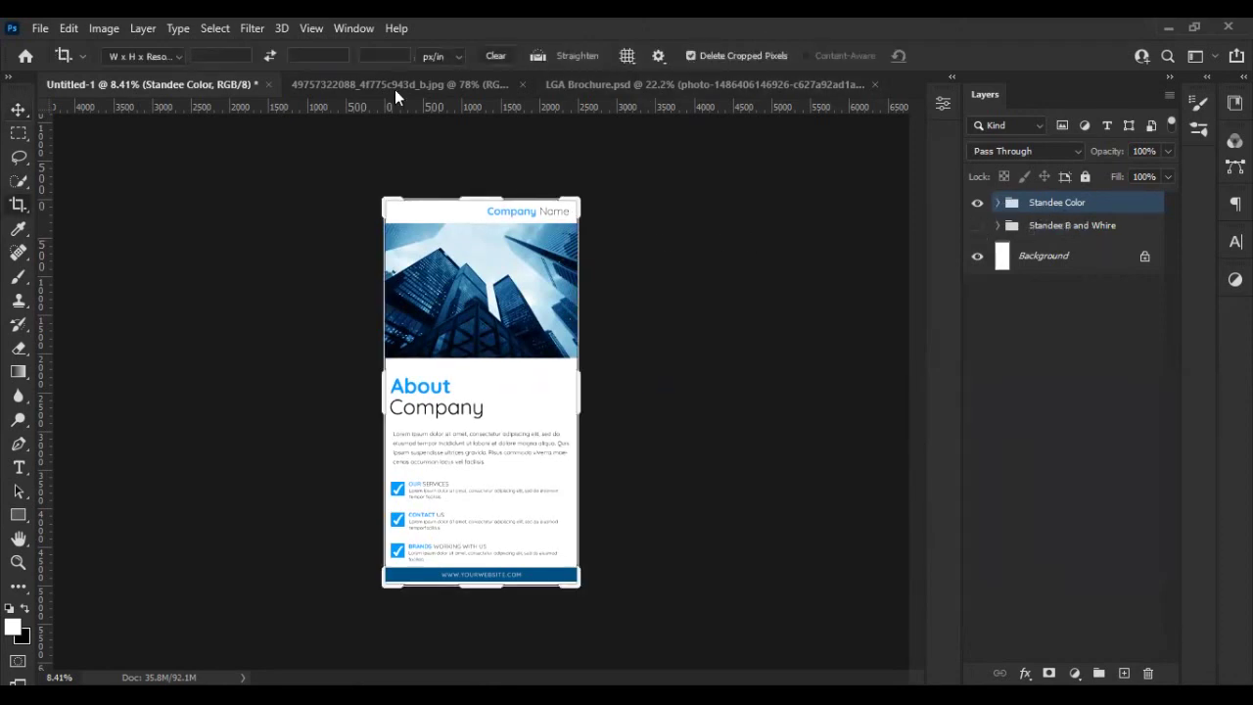
# - Cancel a started crop and merge the Standee Color group into one layer
pyautogui.click(794, 194)
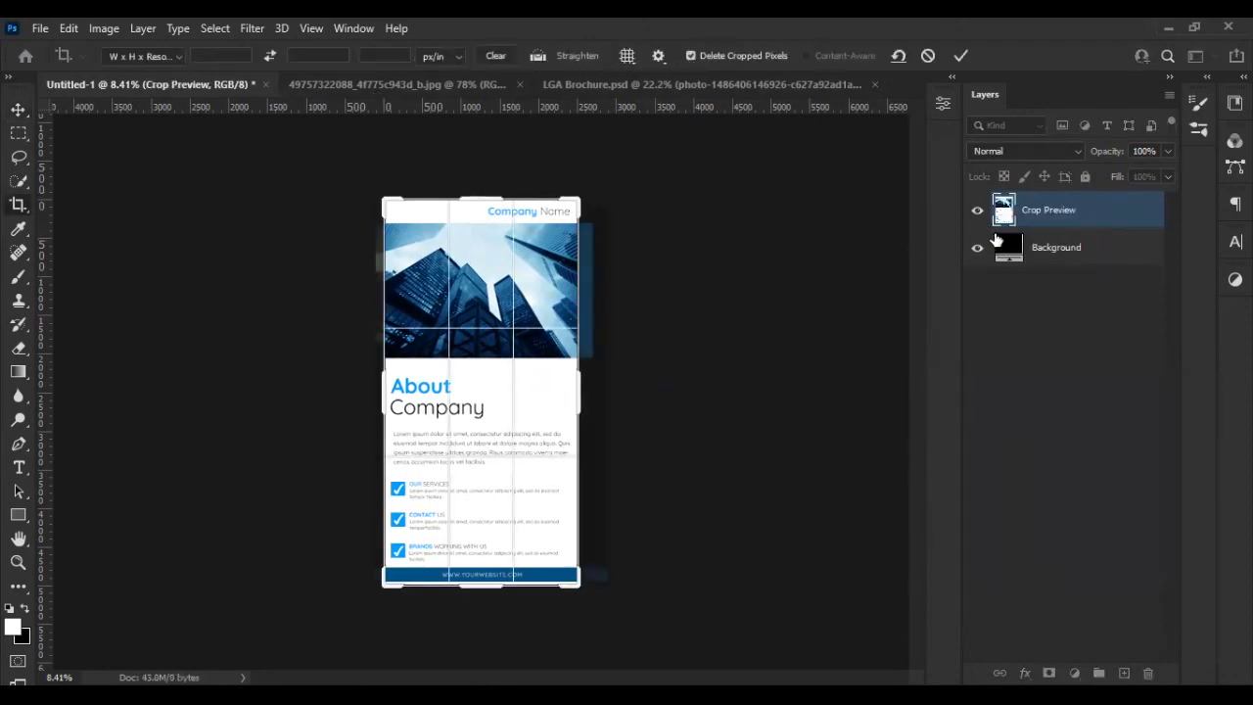
pyautogui.click(928, 56)
pyautogui.click(976, 227)
pyautogui.hotkey('ctrl', 'e')
pyautogui.press('v')
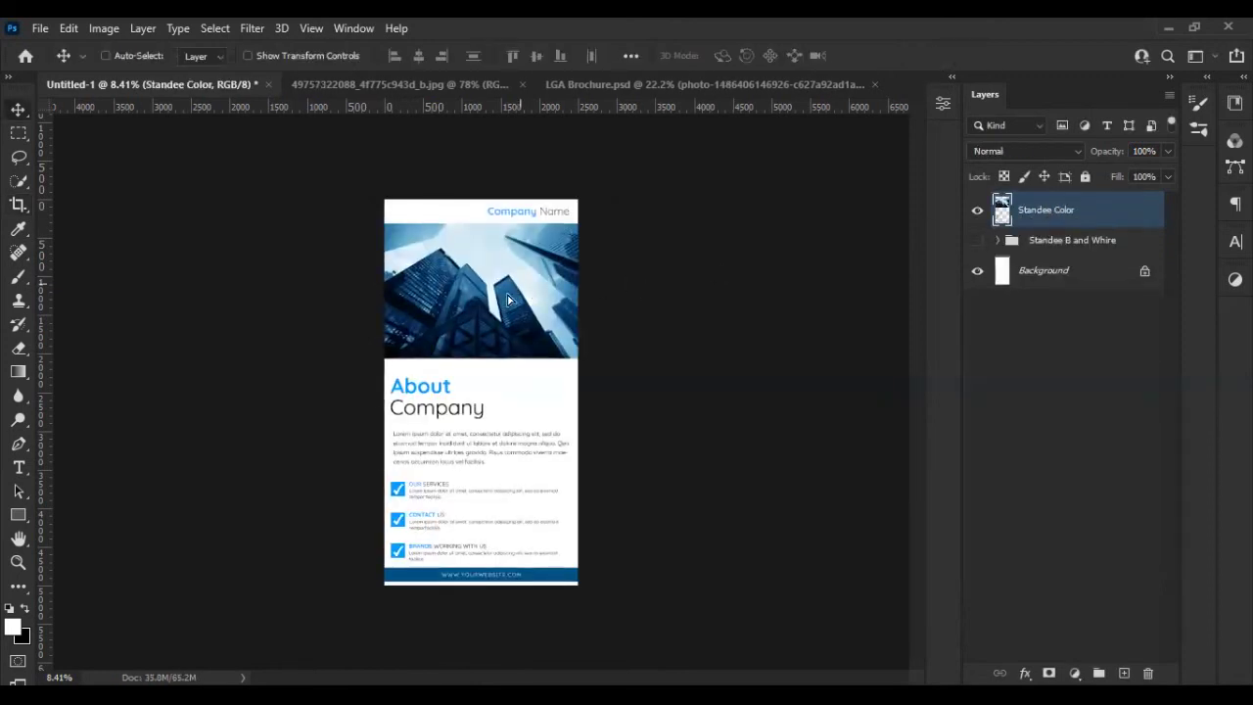
# - Toggle layer visibility to compare the colour and black-and-white versions
pyautogui.scroll(1, 509, 582)
pyautogui.click(977, 271)
pyautogui.click(977, 240)
pyautogui.click(977, 209)
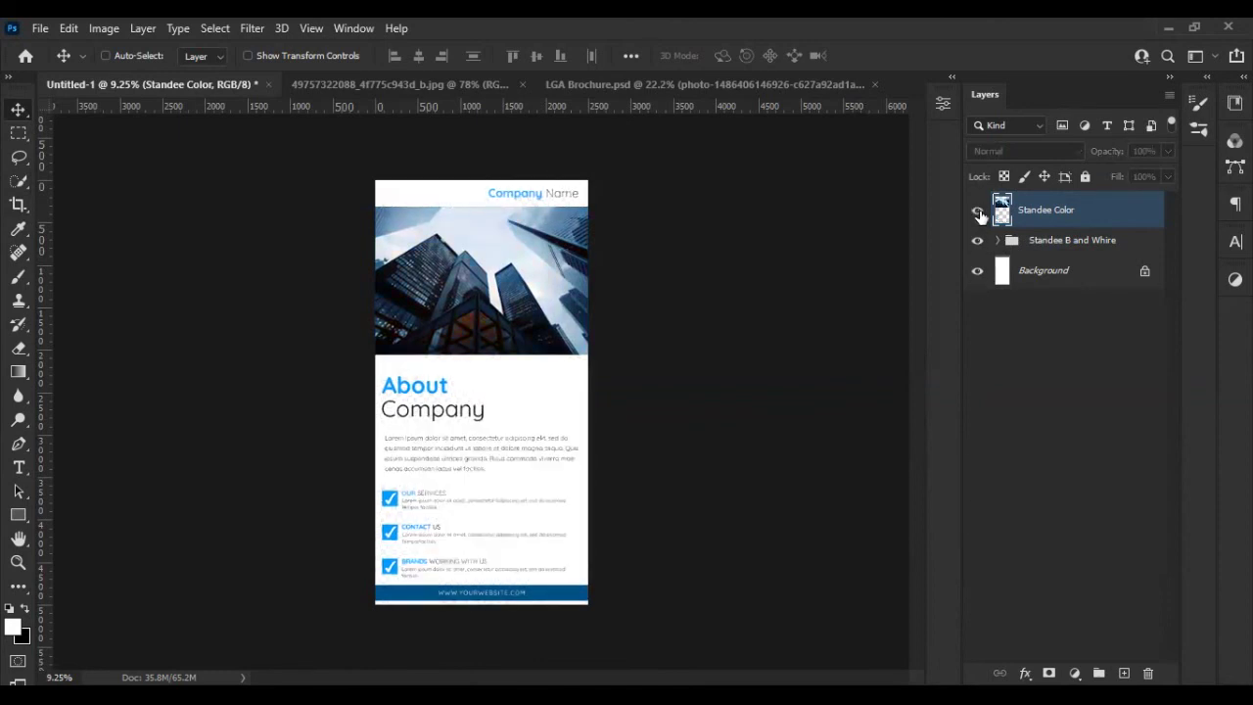
pyautogui.click(977, 209)
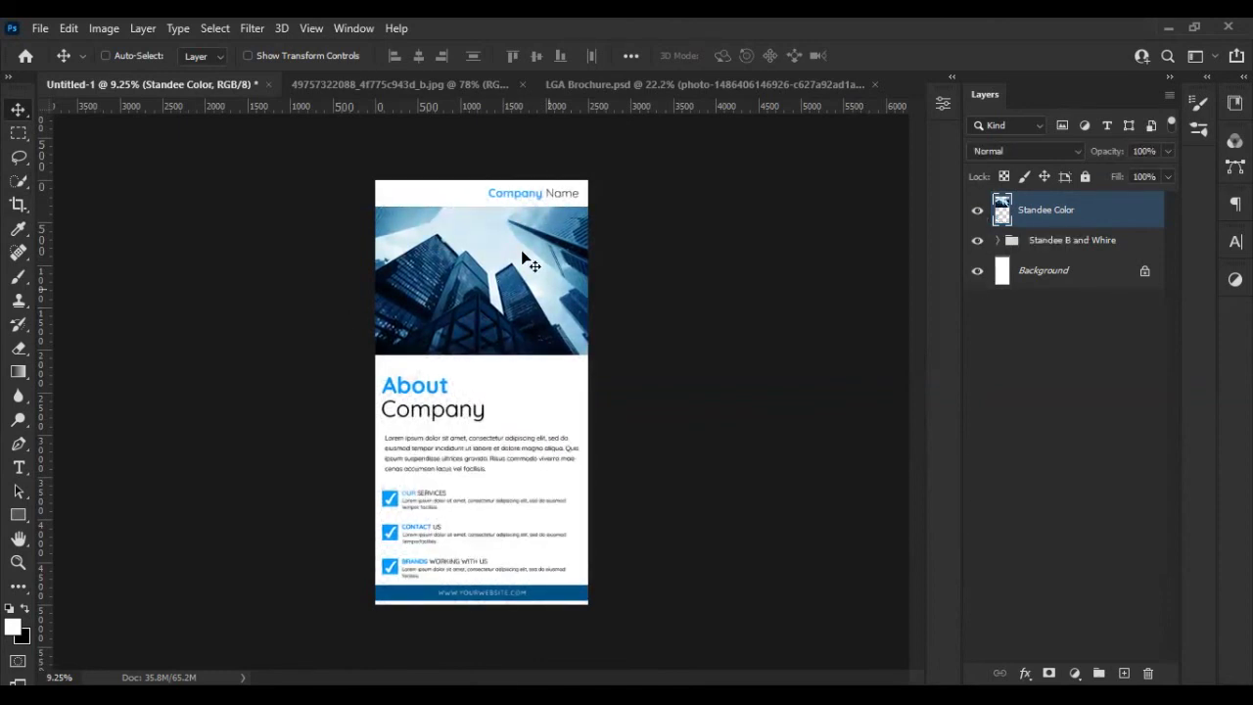
# - Undo the merge and change Rectangle 3's tint from blue to orange (#ffa200)
pyautogui.click(977, 271)
pyautogui.hotkey('ctrl', 'z')
pyautogui.hotkey('ctrl', 'z')
pyautogui.hotkey('ctrl', 'z')
pyautogui.hotkey('ctrl', 'z')
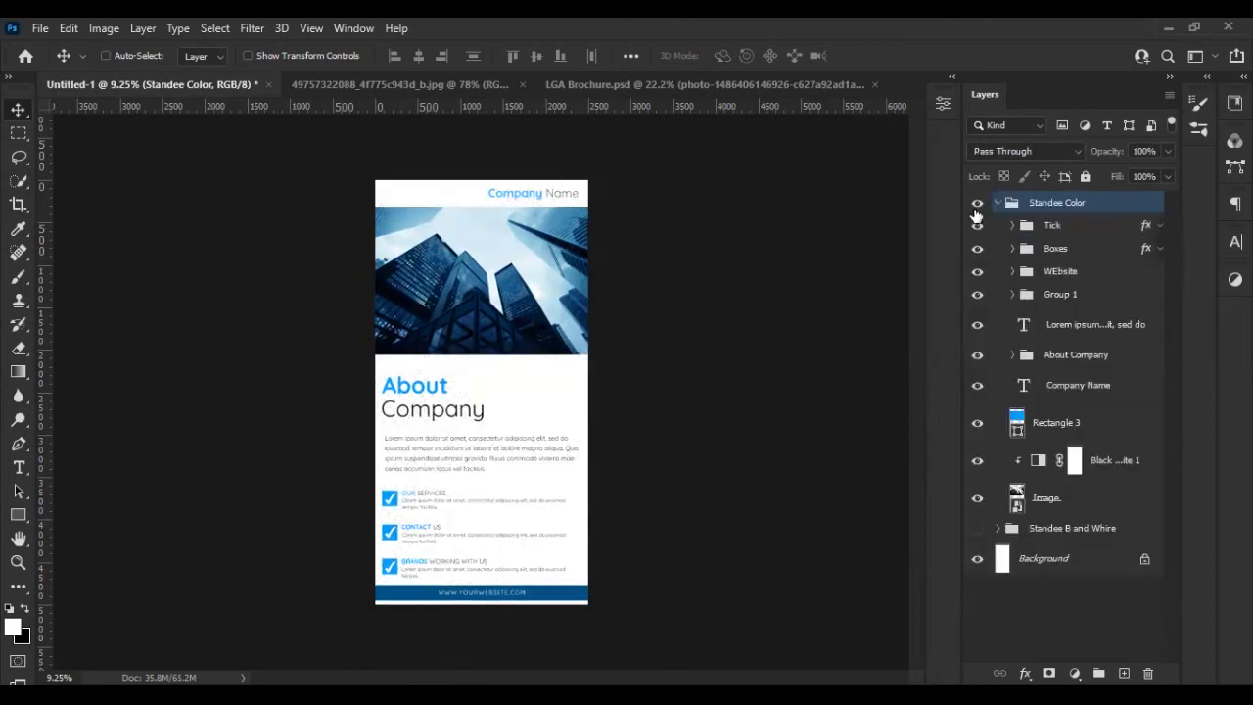
pyautogui.doubleClick(1017, 423)
pyautogui.click(838, 454)
pyautogui.moveTo(839, 454)
pyautogui.mouseDown()
pyautogui.moveTo(826, 446)
pyautogui.moveTo(843, 457)
pyautogui.mouseUp()
pyautogui.click(1000, 239)
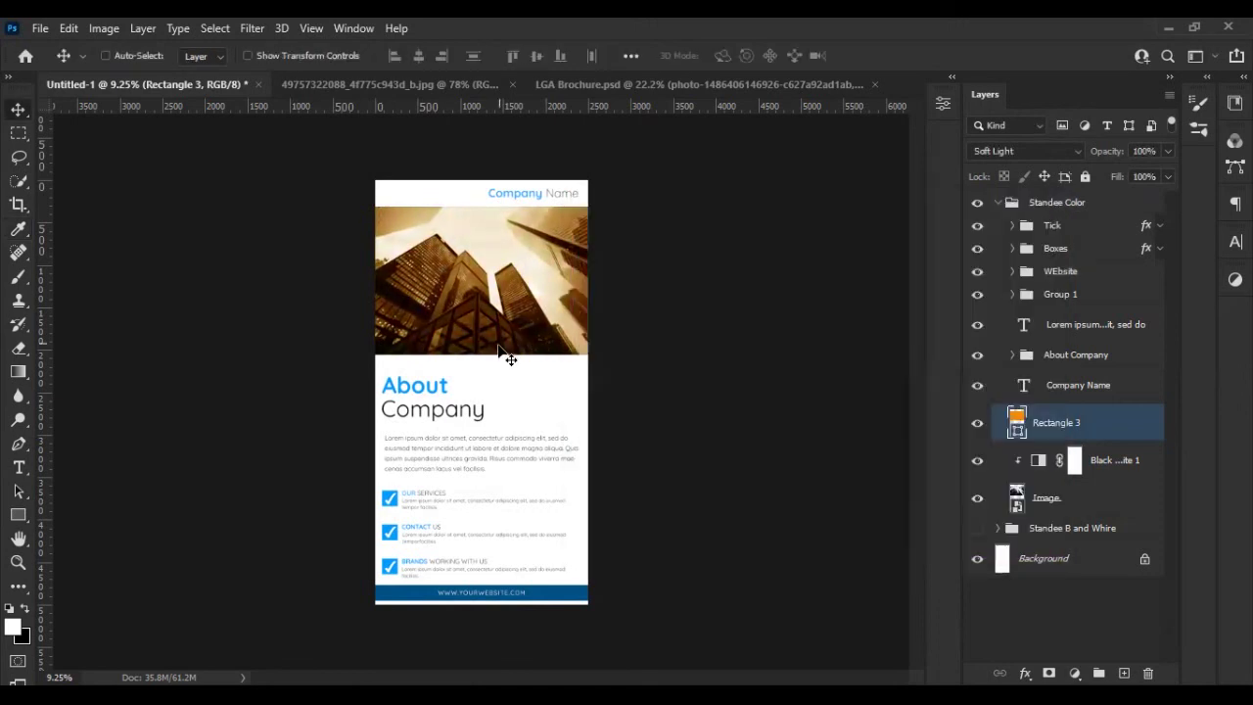